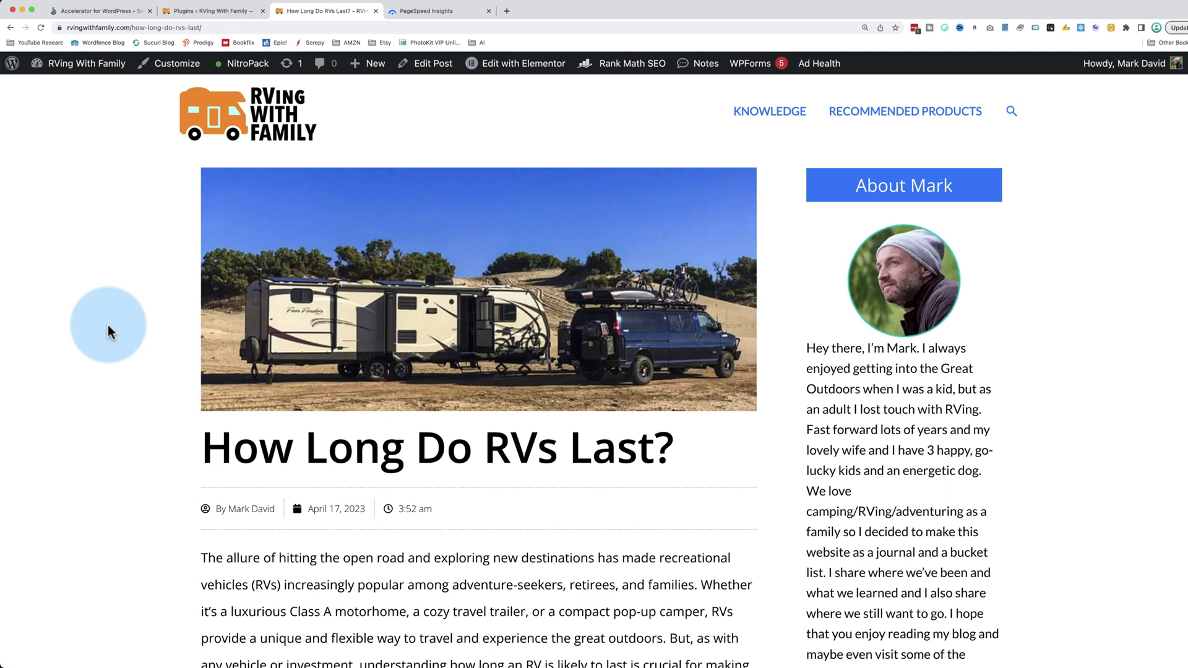
# - Scroll through the How Long Do RVs Last? article and select its web address
pyautogui.scroll(-5, 107, 325)
pyautogui.scroll(-5, 107, 328)
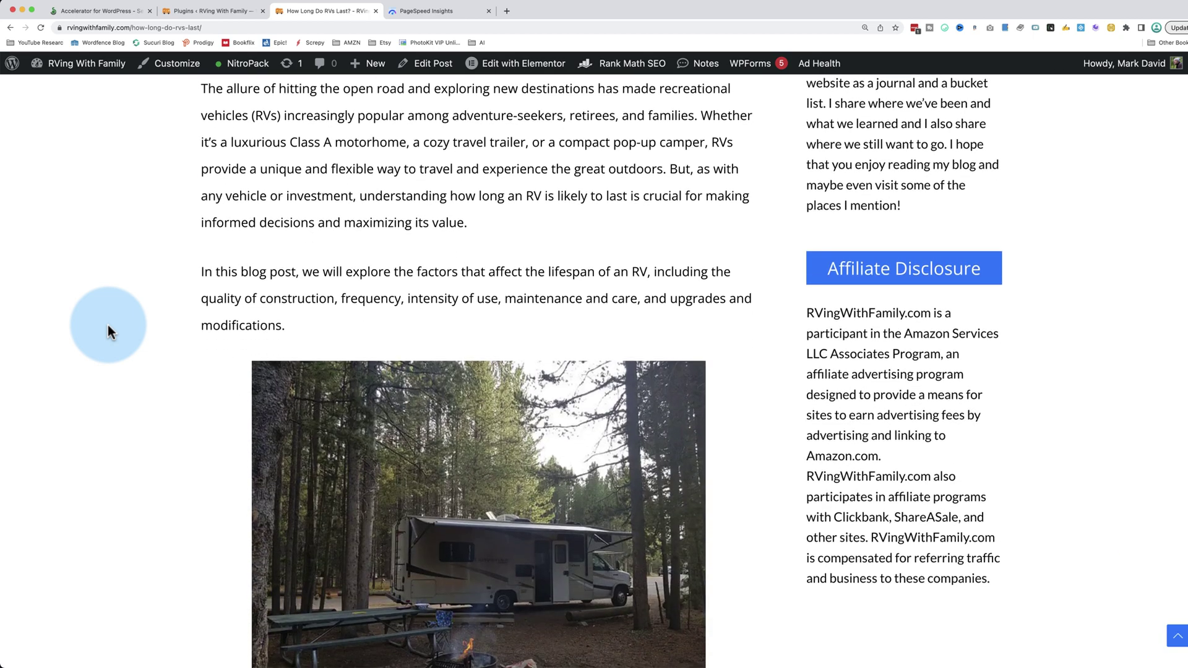
pyautogui.scroll(-7, 108, 331)
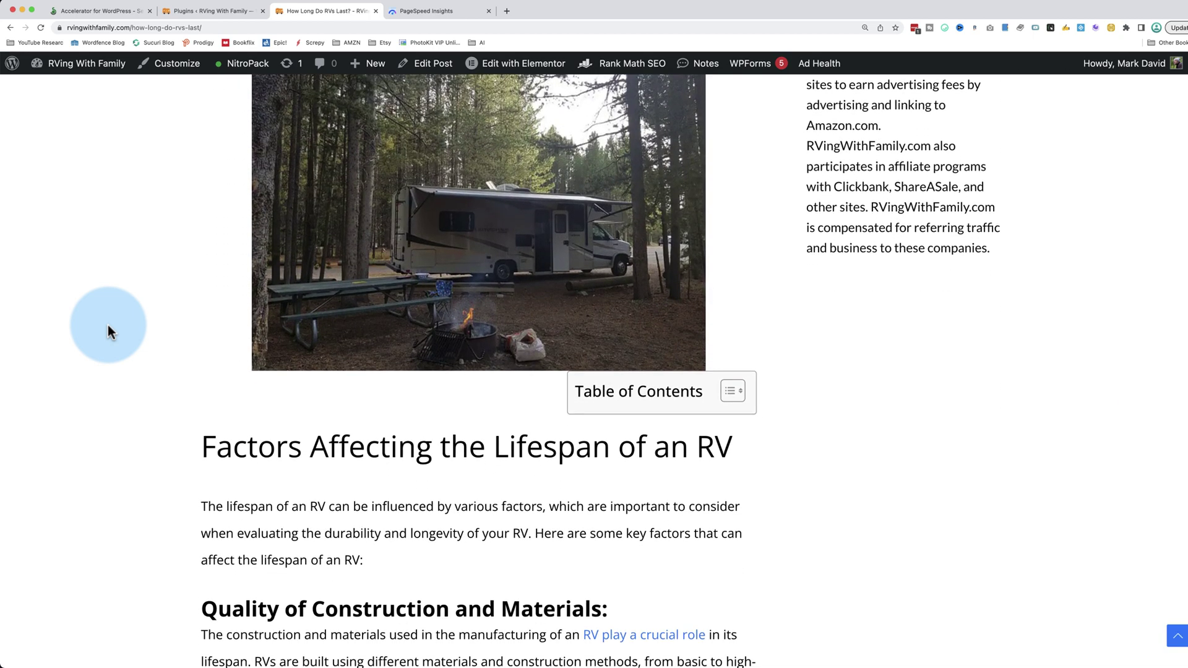
pyautogui.scroll(-7, 108, 325)
pyautogui.scroll(-7, 108, 332)
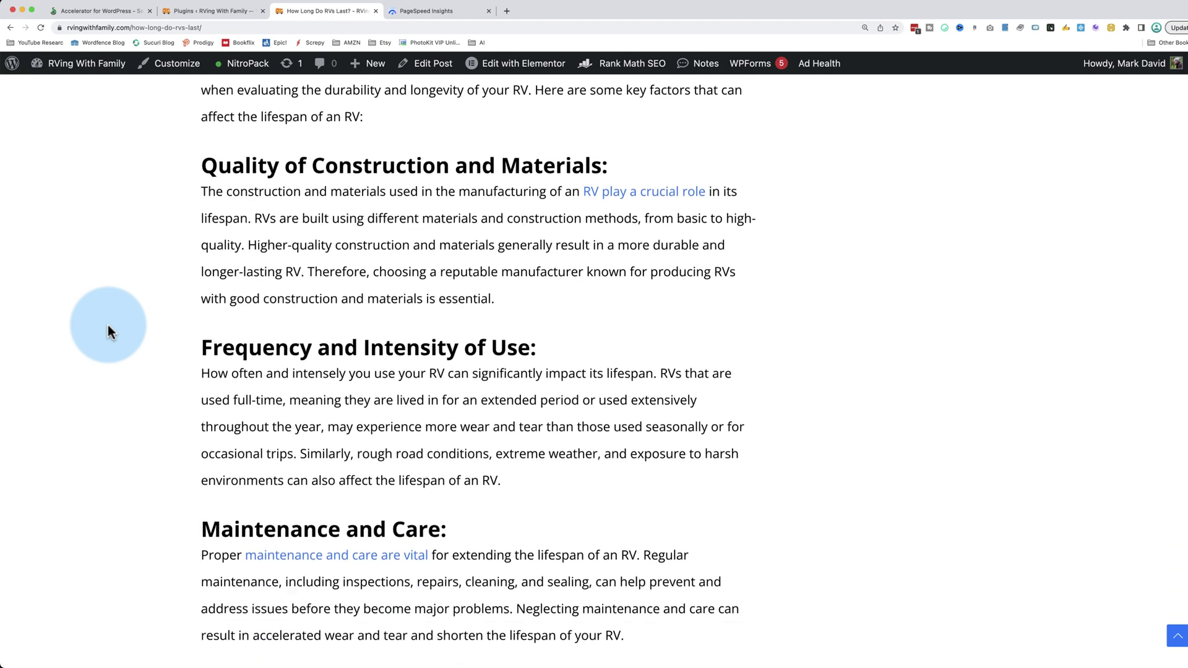
pyautogui.scroll(-1, 107, 325)
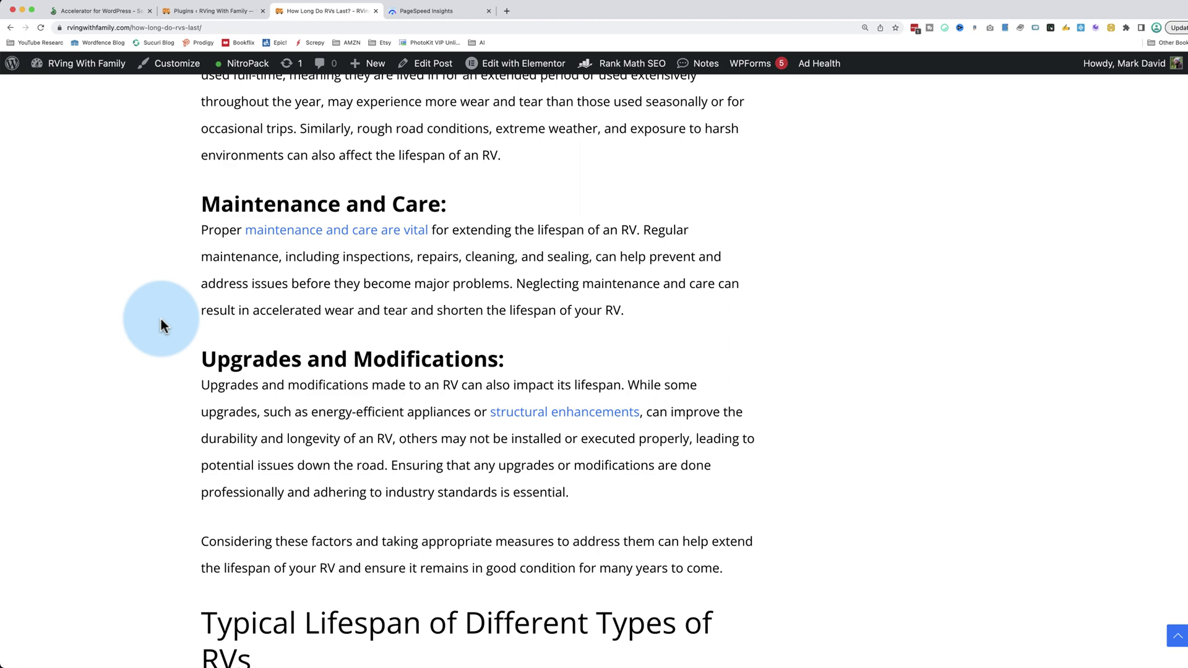
pyautogui.scroll(-5, 161, 322)
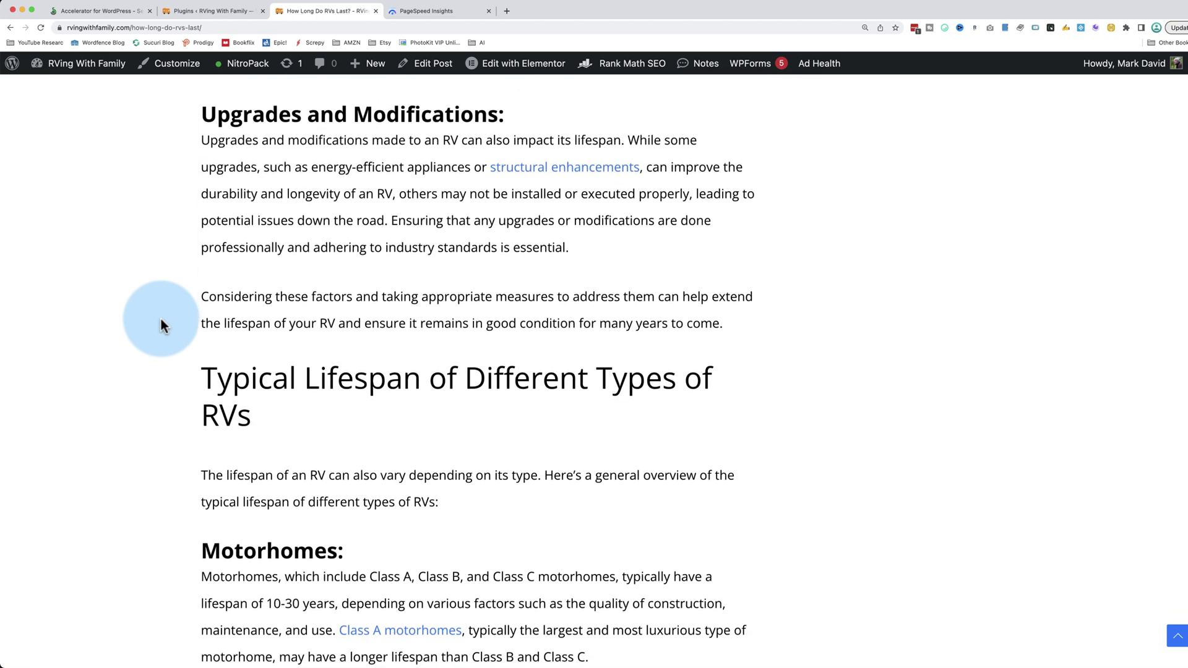
pyautogui.click(150, 27)
pyautogui.press('super+c')
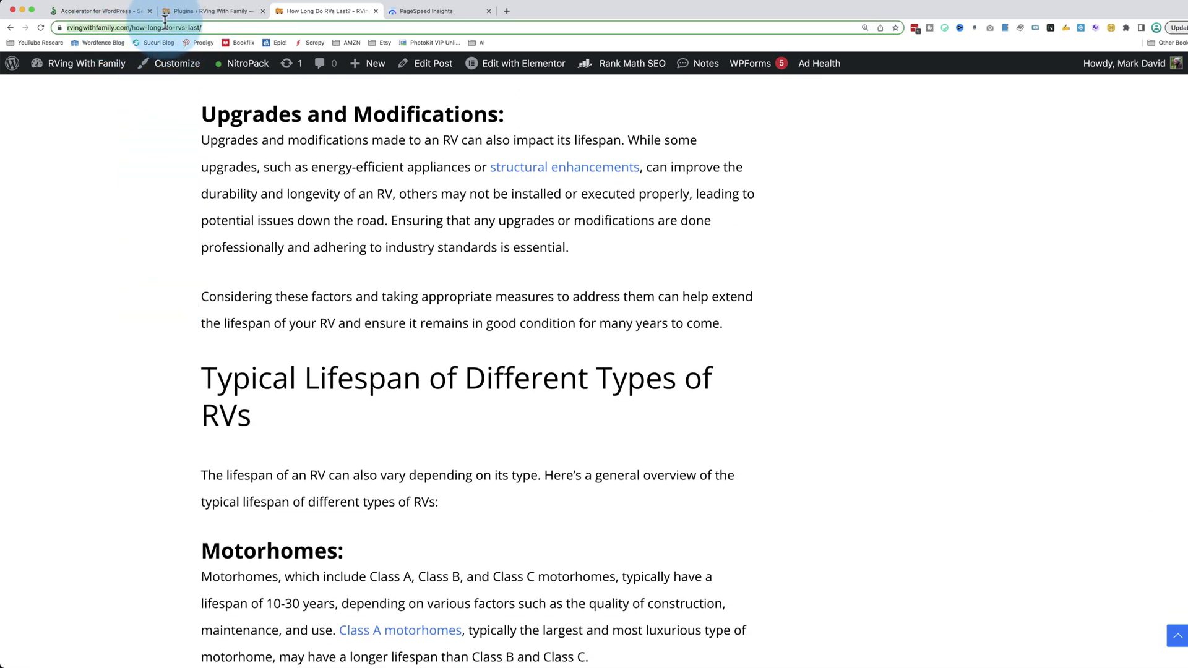
# - Scroll the WordPress Plugins page through all 28 installed plugins to the bottom
pyautogui.click(210, 11)
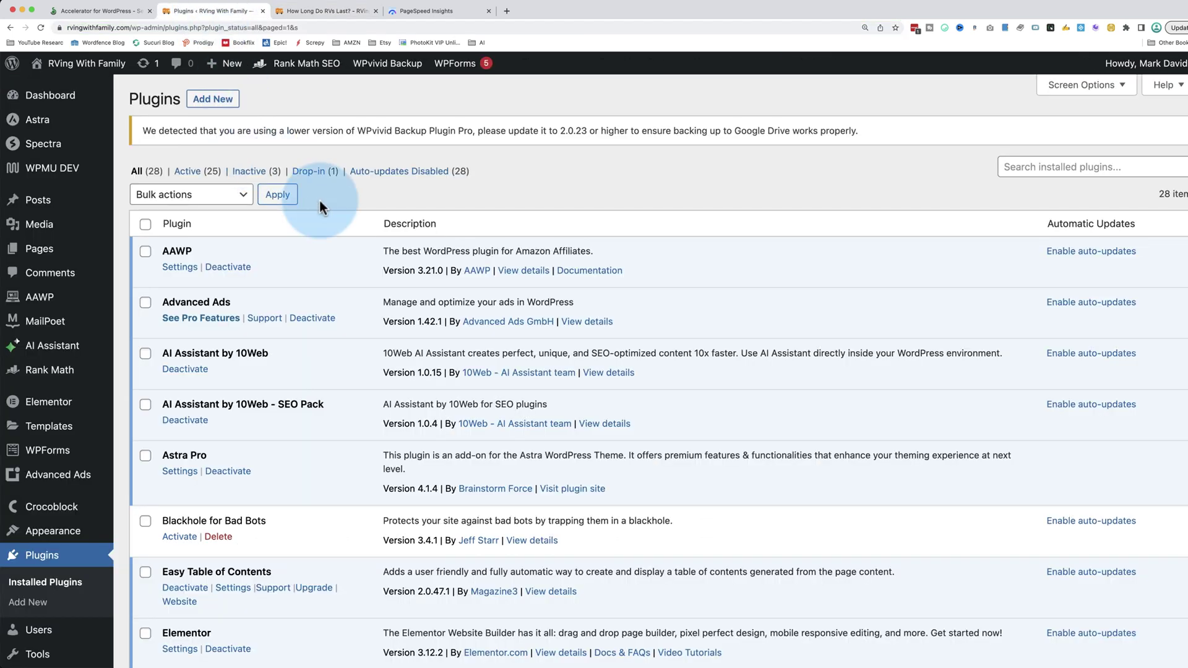
pyautogui.scroll(-5, 324, 271)
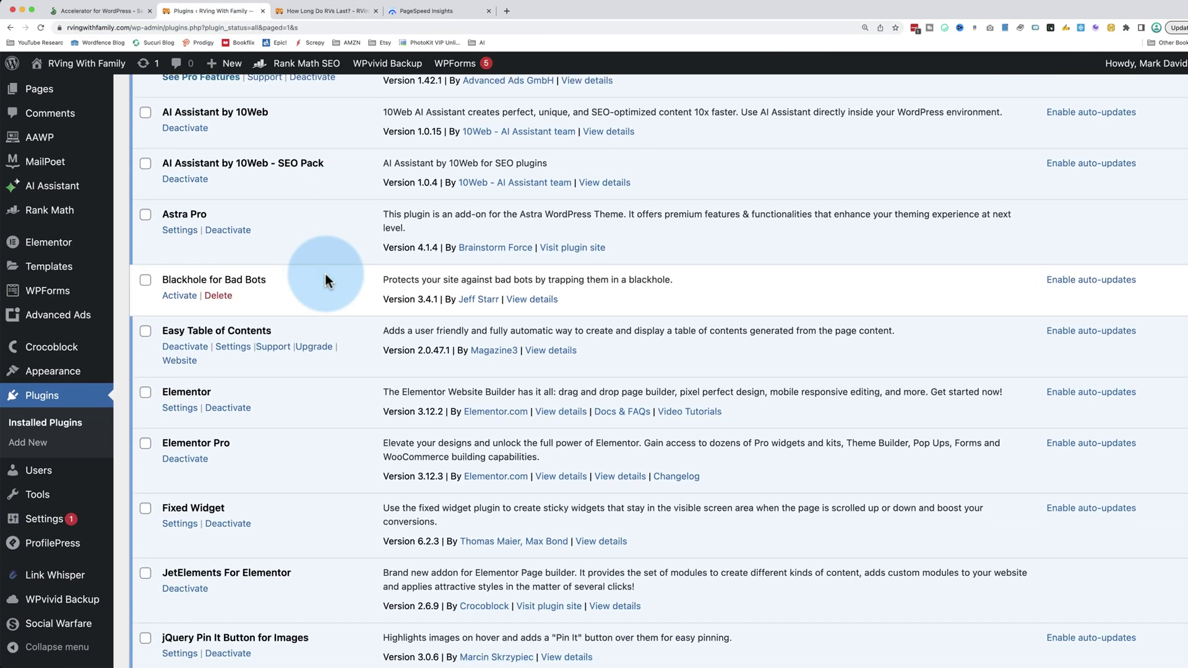
pyautogui.scroll(-10, 324, 271)
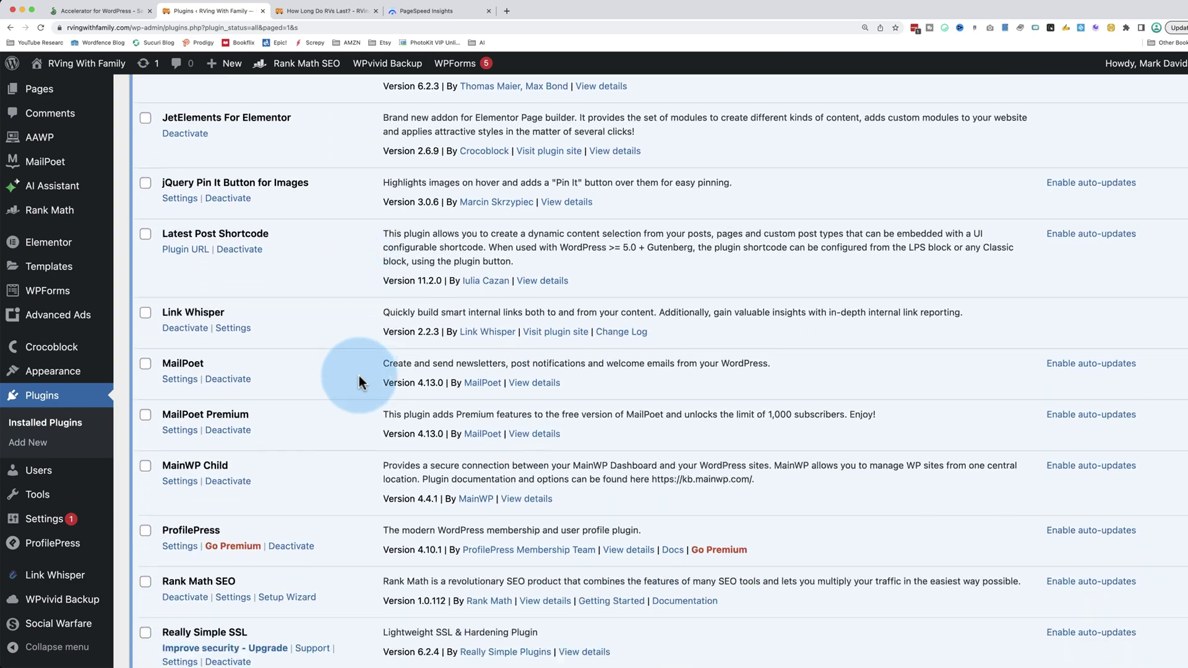
pyautogui.scroll(-8, 359, 376)
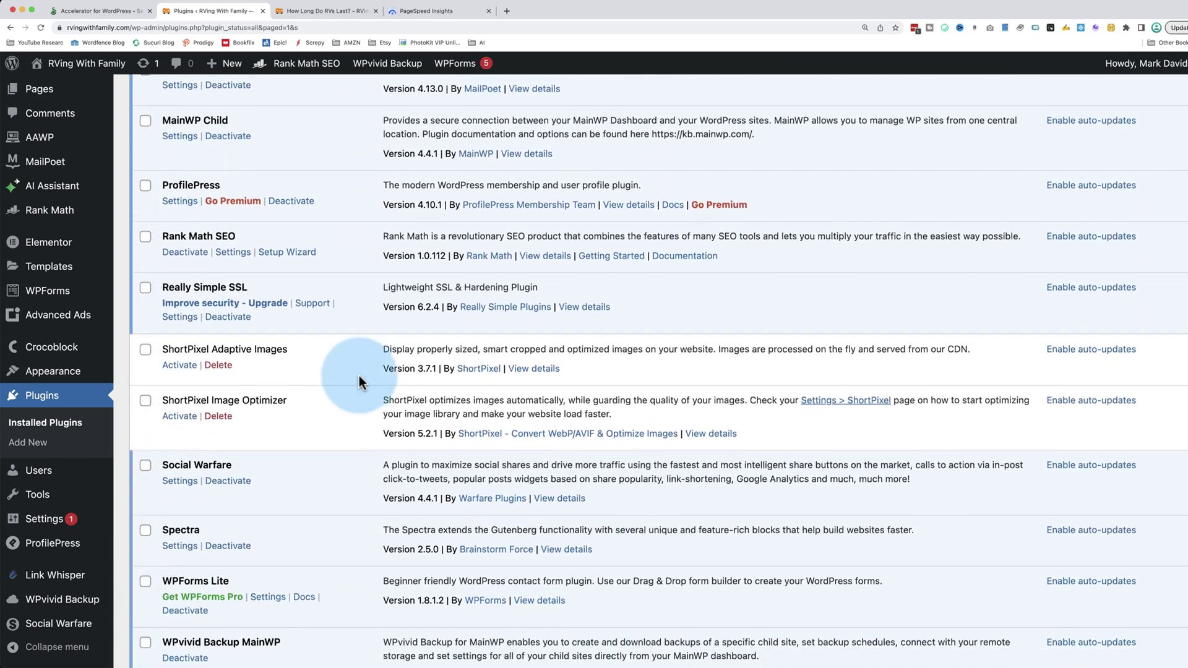
pyautogui.scroll(-6, 359, 377)
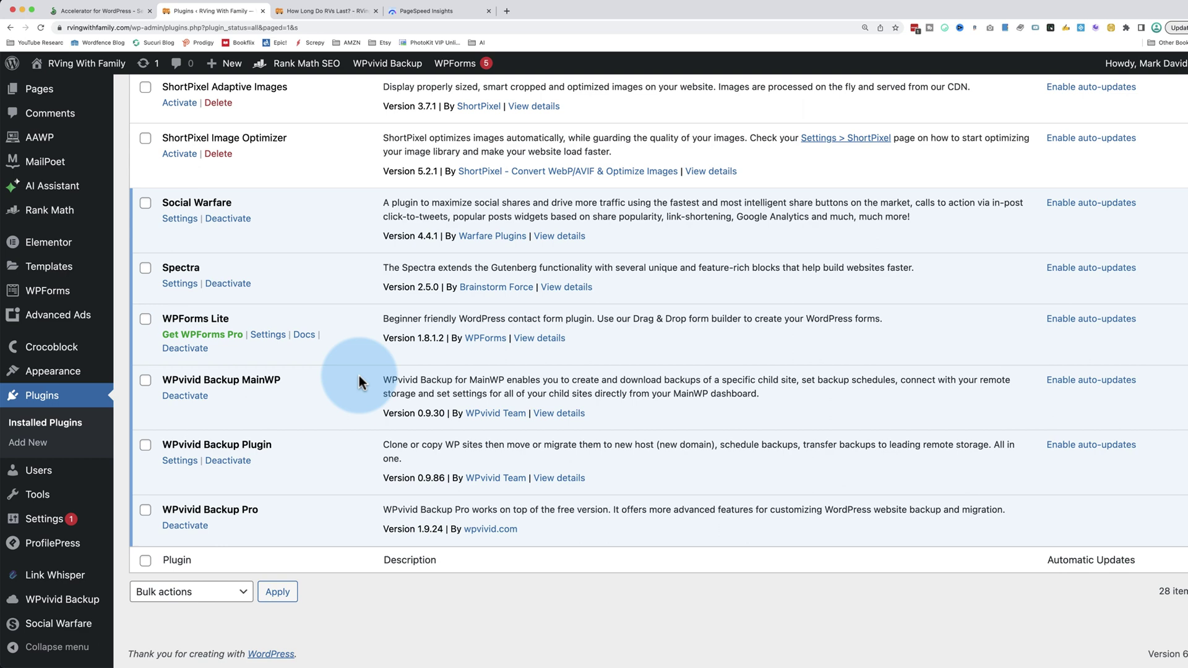
# - Copy the RVs article's address into PageSpeed Insights and analyse it
pyautogui.click(310, 14)
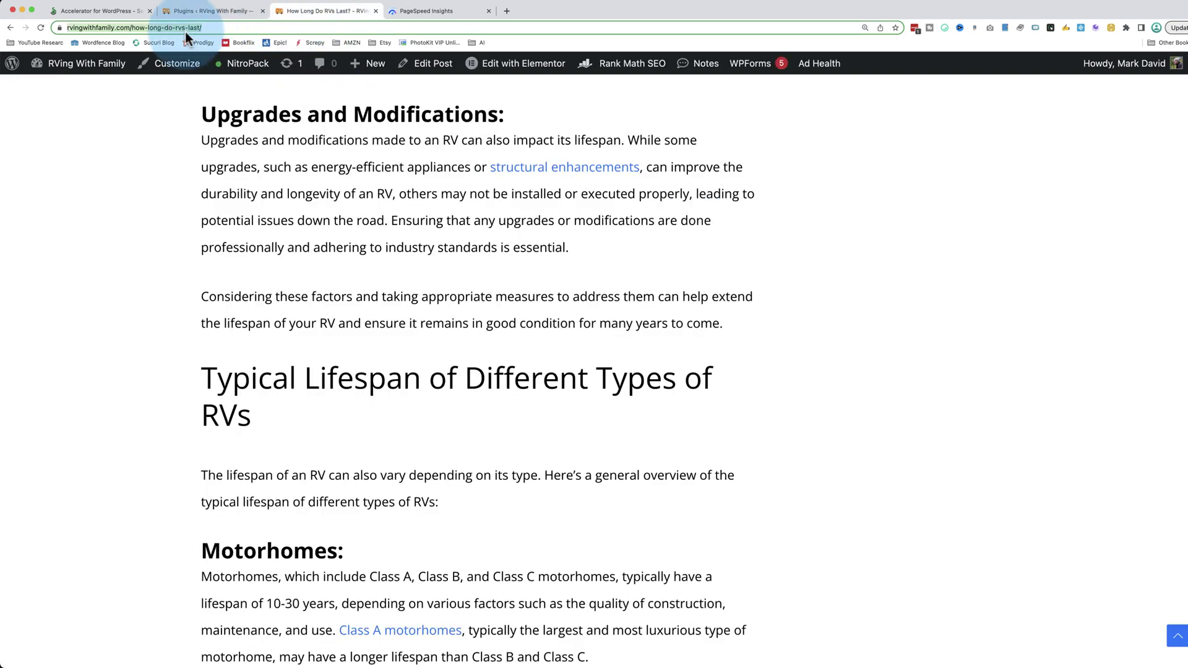
pyautogui.click(131, 28)
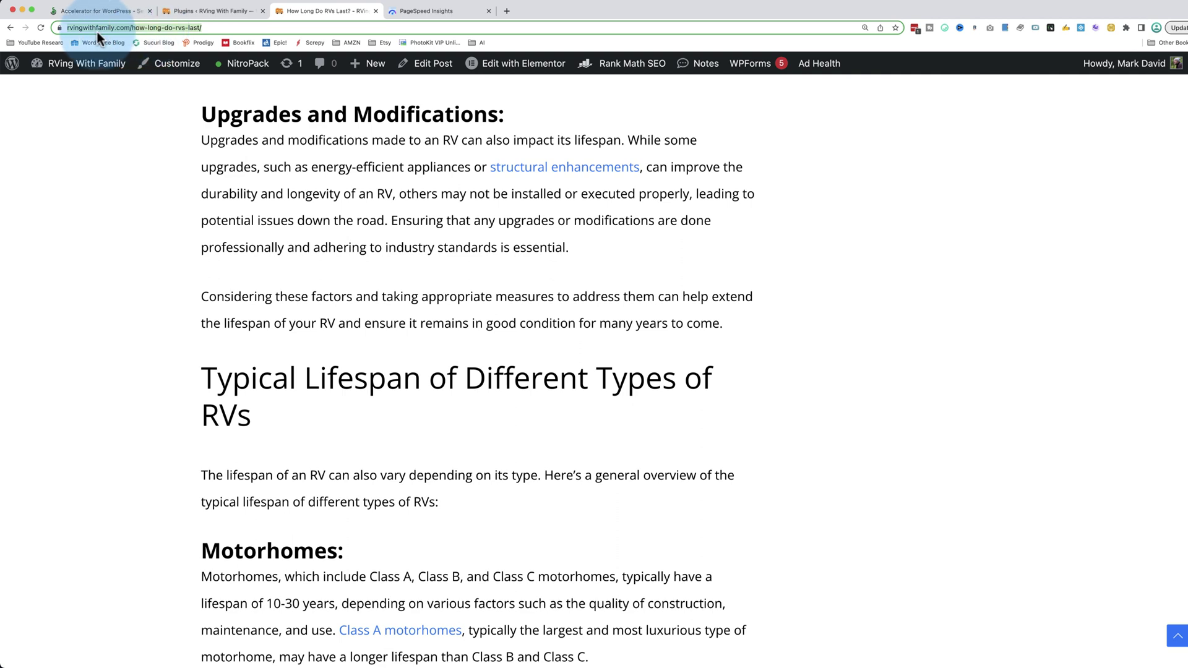
pyautogui.click(410, 11)
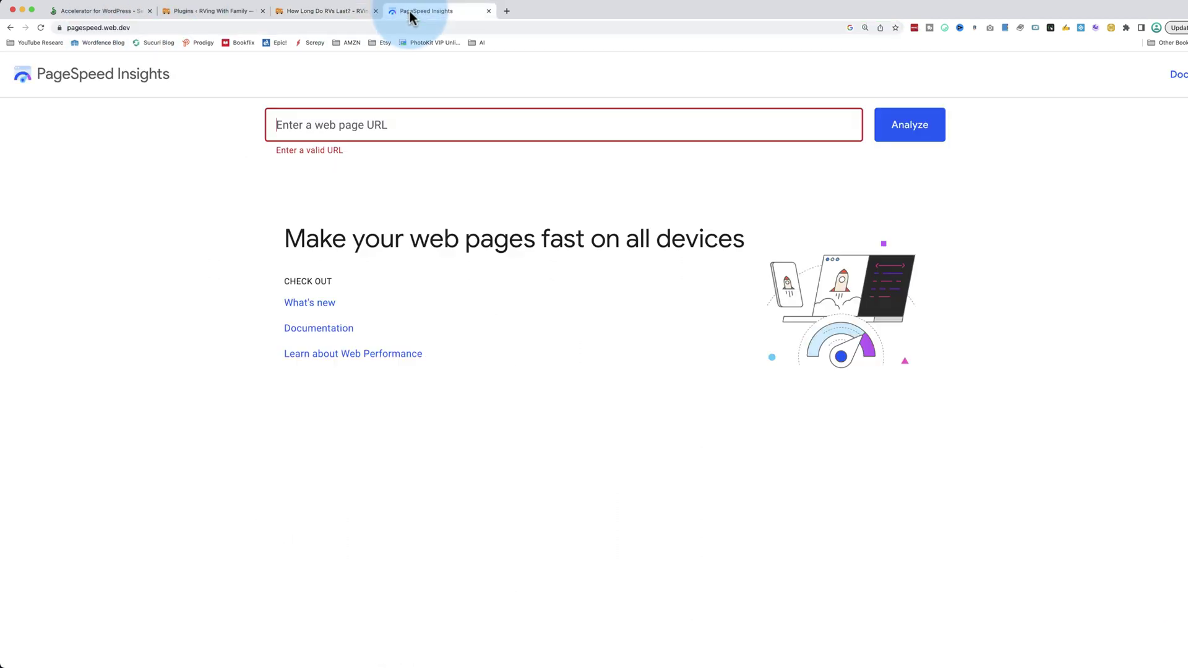
pyautogui.click(392, 127)
pyautogui.press('super+v')
pyautogui.click(913, 126)
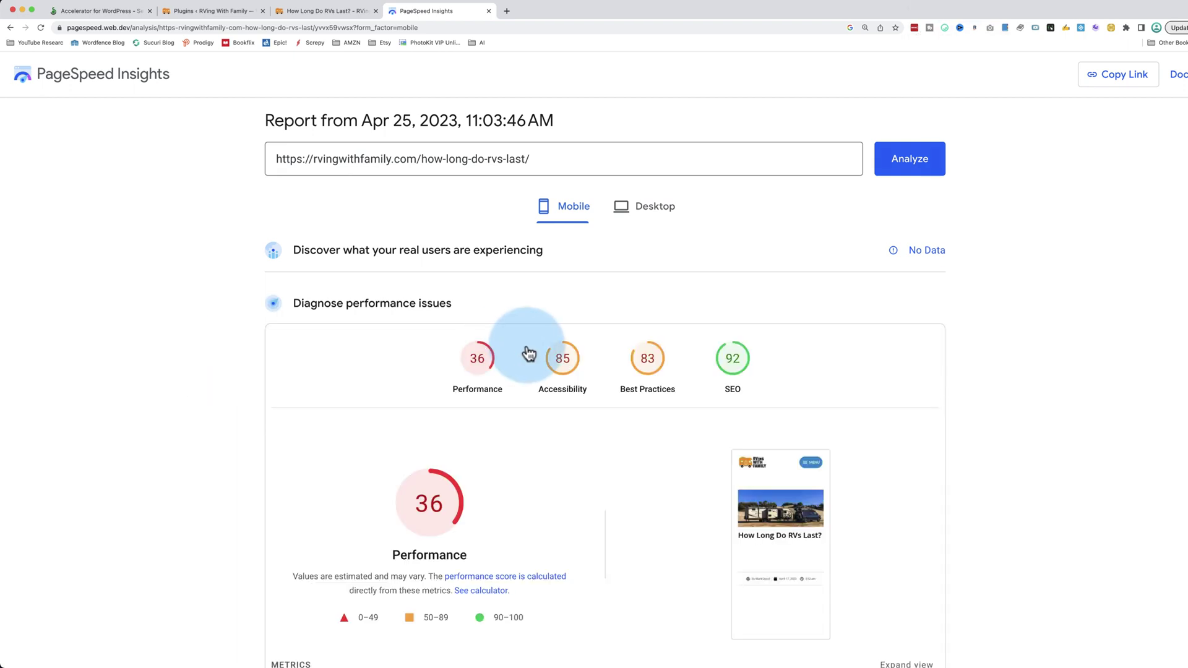
# - Review the mobile report: Performance 36, FCP 3.9 s, Total Blocking Time 2,880 ms
pyautogui.scroll(-3, 347, 524)
pyautogui.scroll(-3, 346, 523)
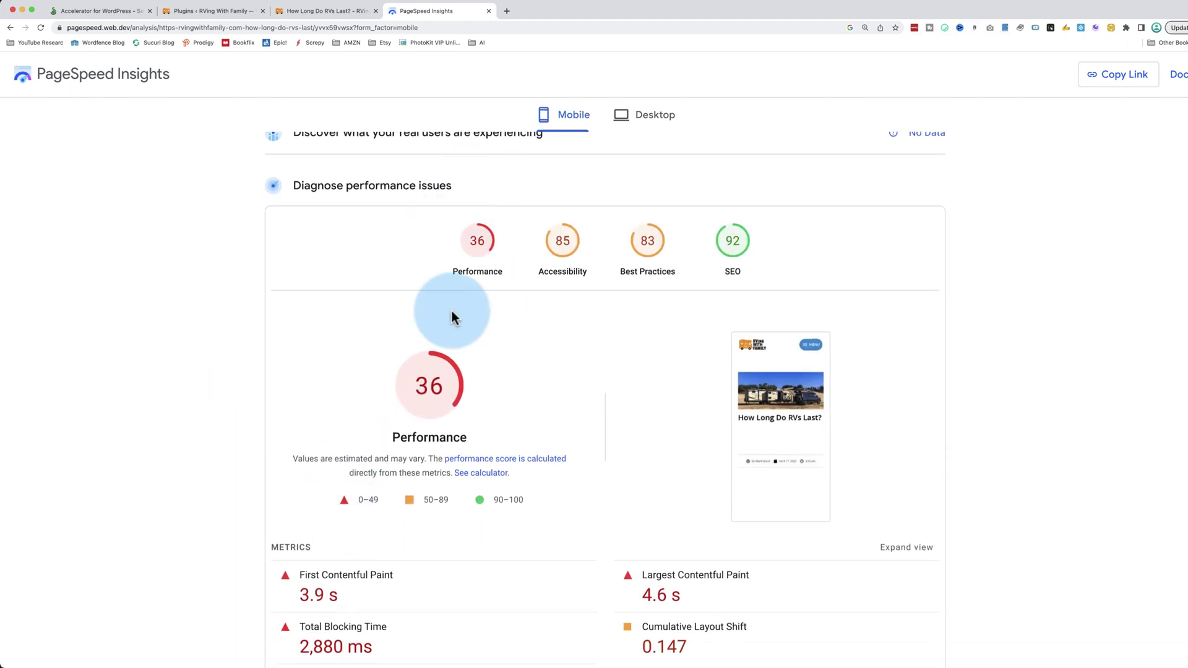
pyautogui.scroll(-5, 403, 461)
pyautogui.scroll(-8, 438, 464)
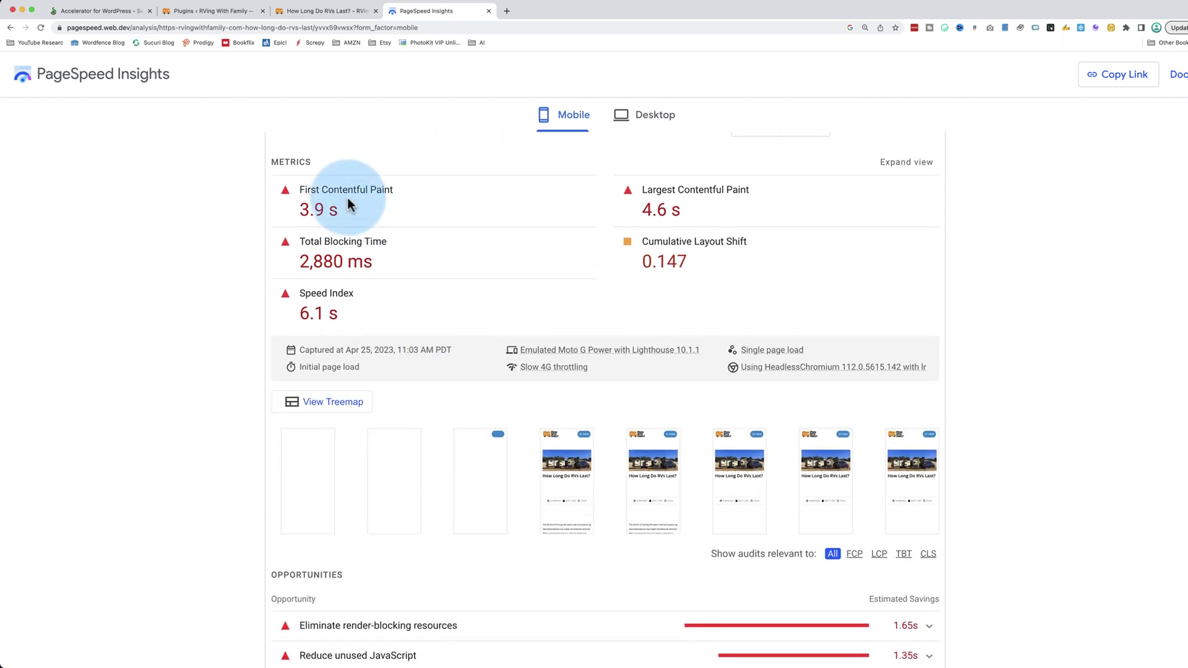
pyautogui.moveTo(345, 210); pyautogui.dragTo(289, 214)
pyautogui.scroll(-3, 486, 210)
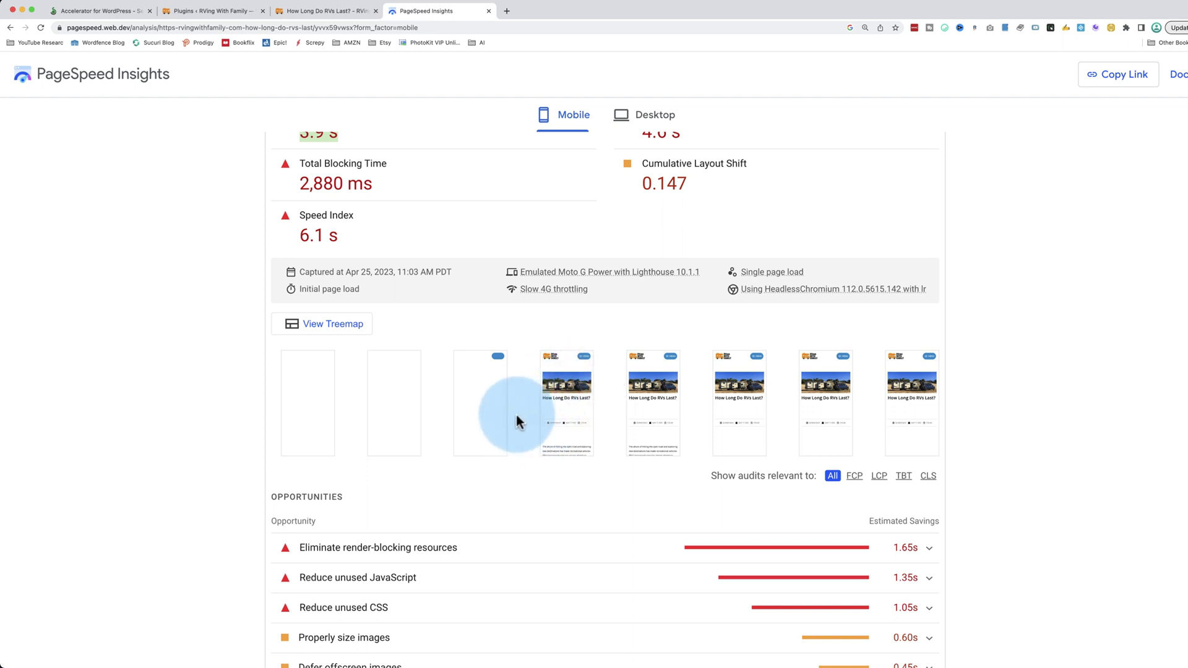
pyautogui.scroll(2, 517, 415)
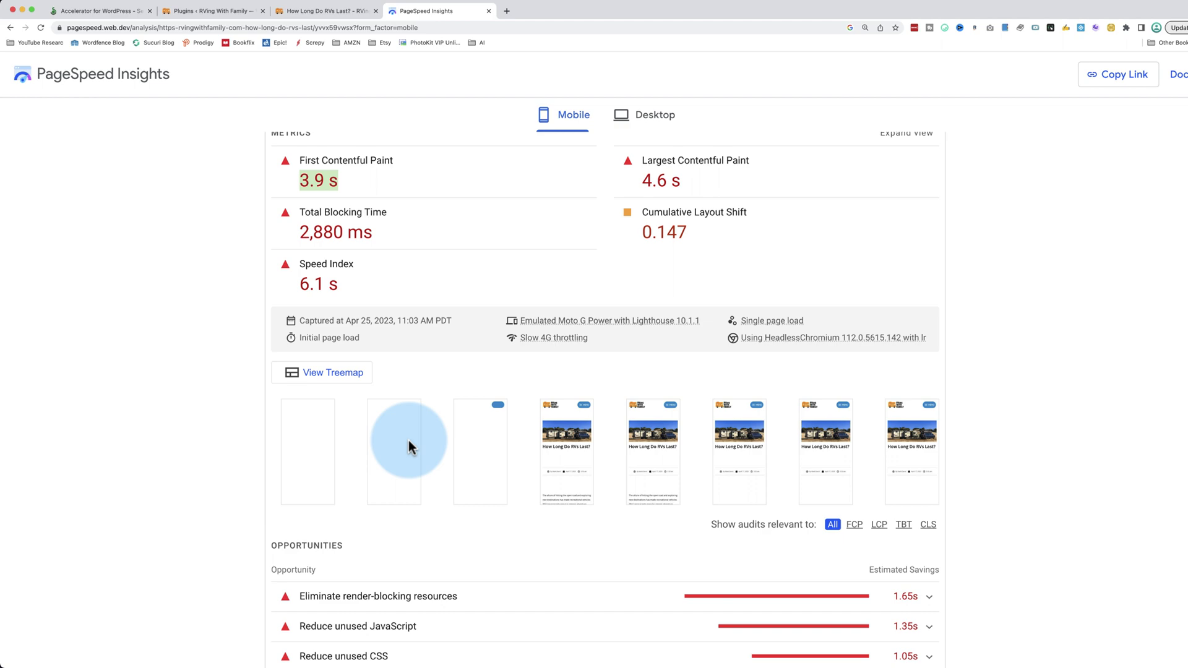
pyautogui.hotkey('ctrl', 't')
pyautogui.write('youtube.com')
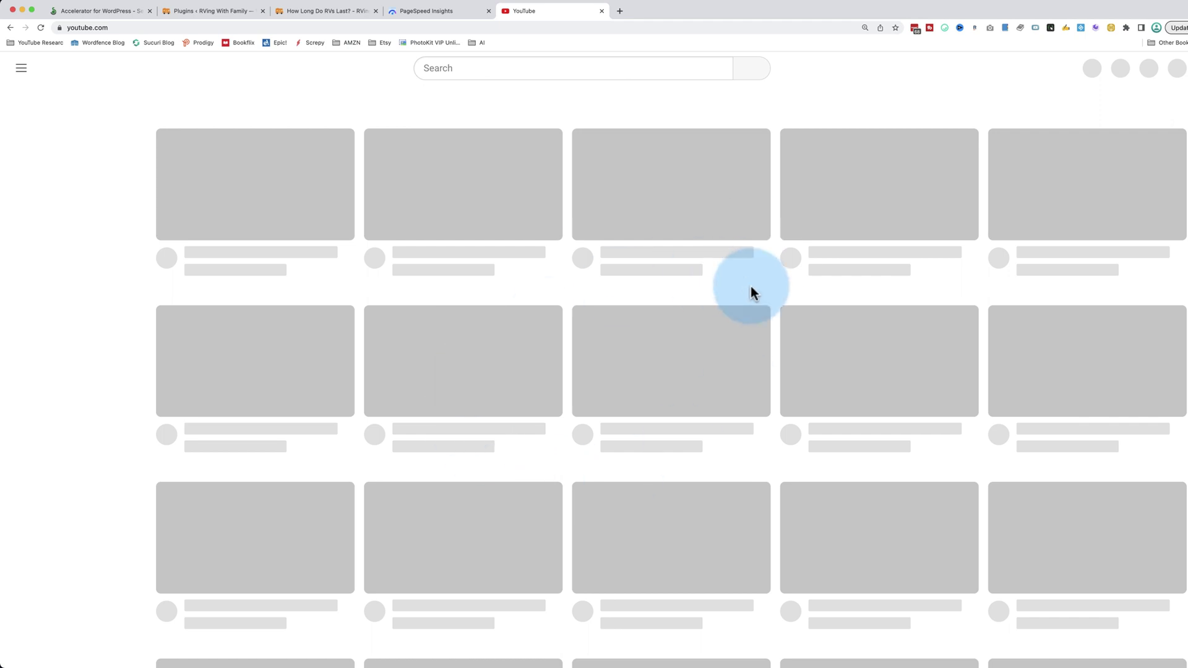
pyautogui.press('super+w')
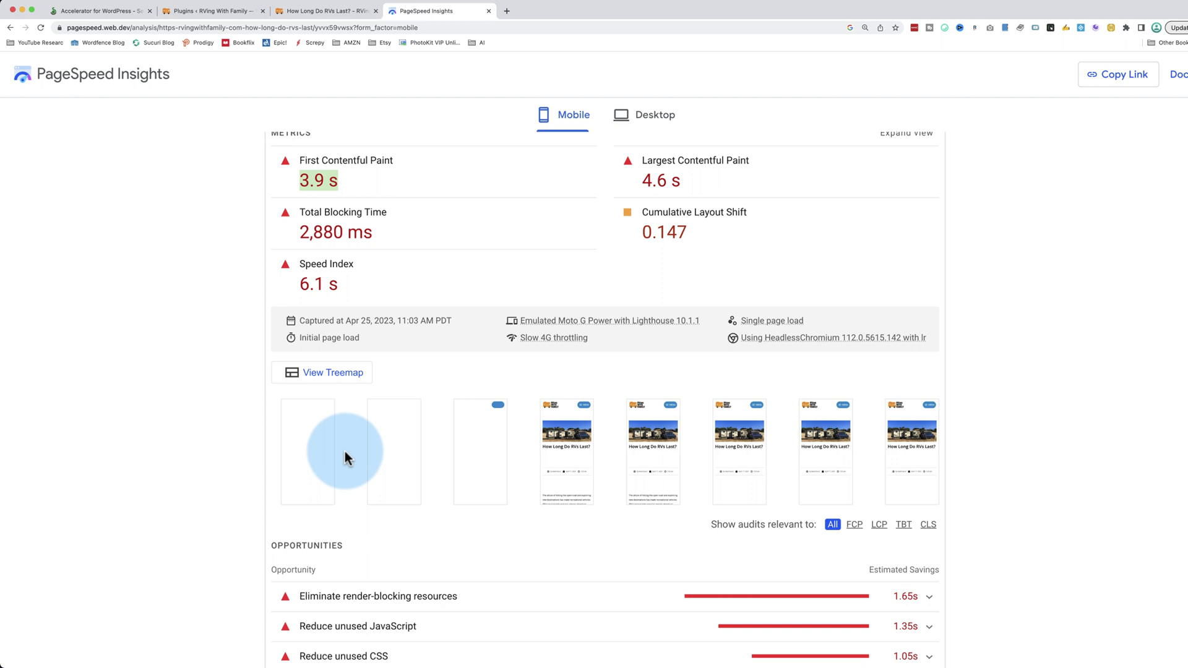
# - Highlight and clear a metric value while reviewing the mobile report
pyautogui.scroll(4, 345, 451)
pyautogui.moveTo(344, 448); pyautogui.dragTo(279, 451)
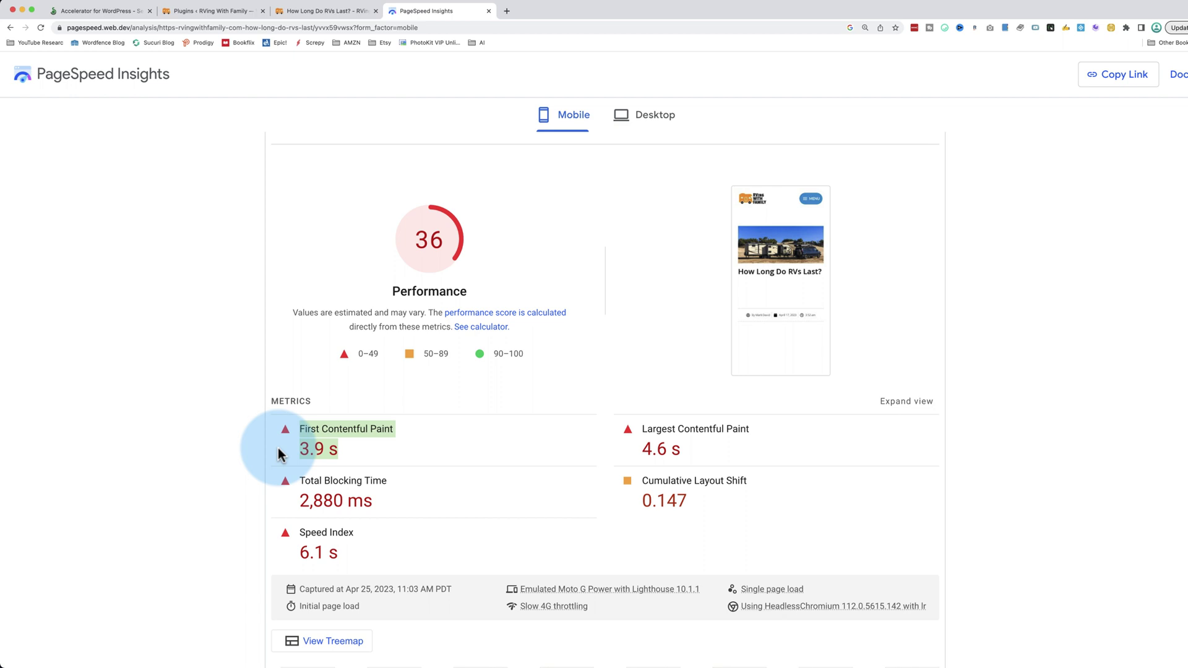
pyautogui.click(286, 437)
pyautogui.scroll(-3, 379, 451)
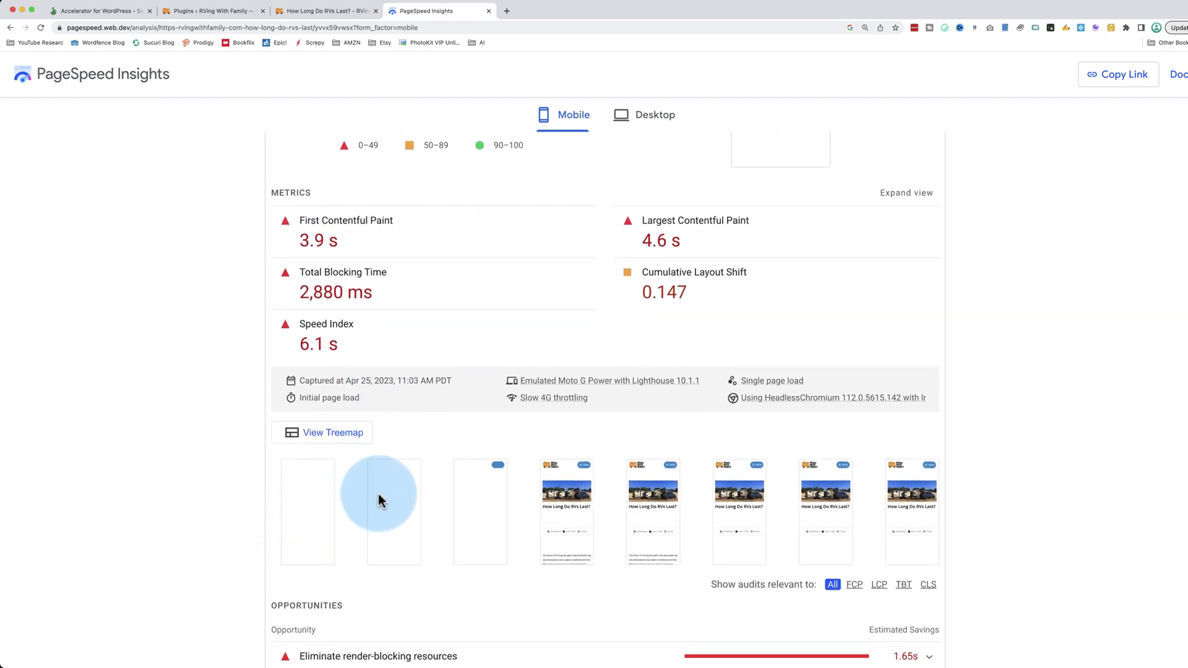
pyautogui.scroll(7, 378, 496)
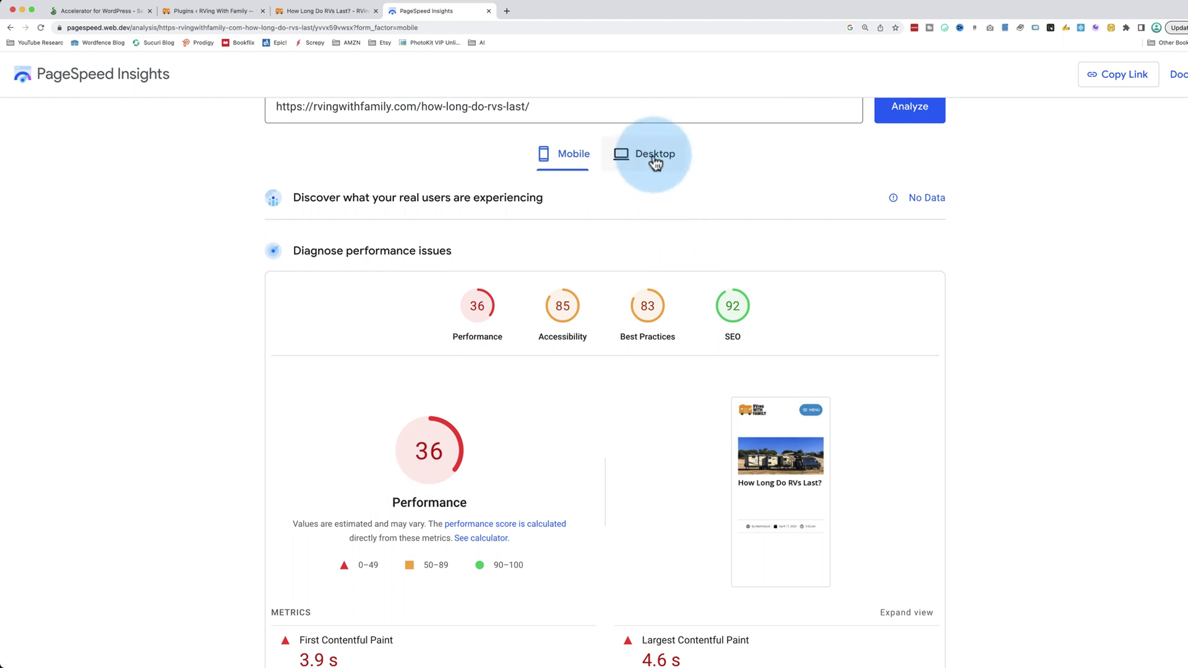
# - Show the Desktop report and highlight its 0.8 s First Contentful Paint value
pyautogui.click(655, 163)
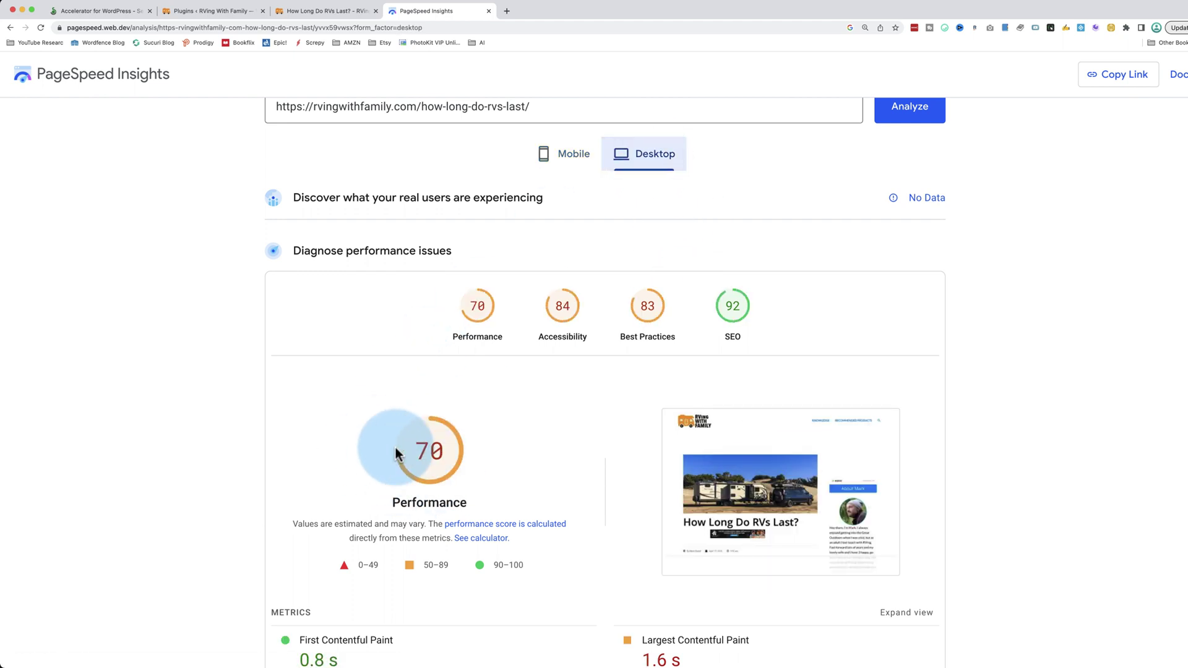
pyautogui.scroll(-5, 396, 448)
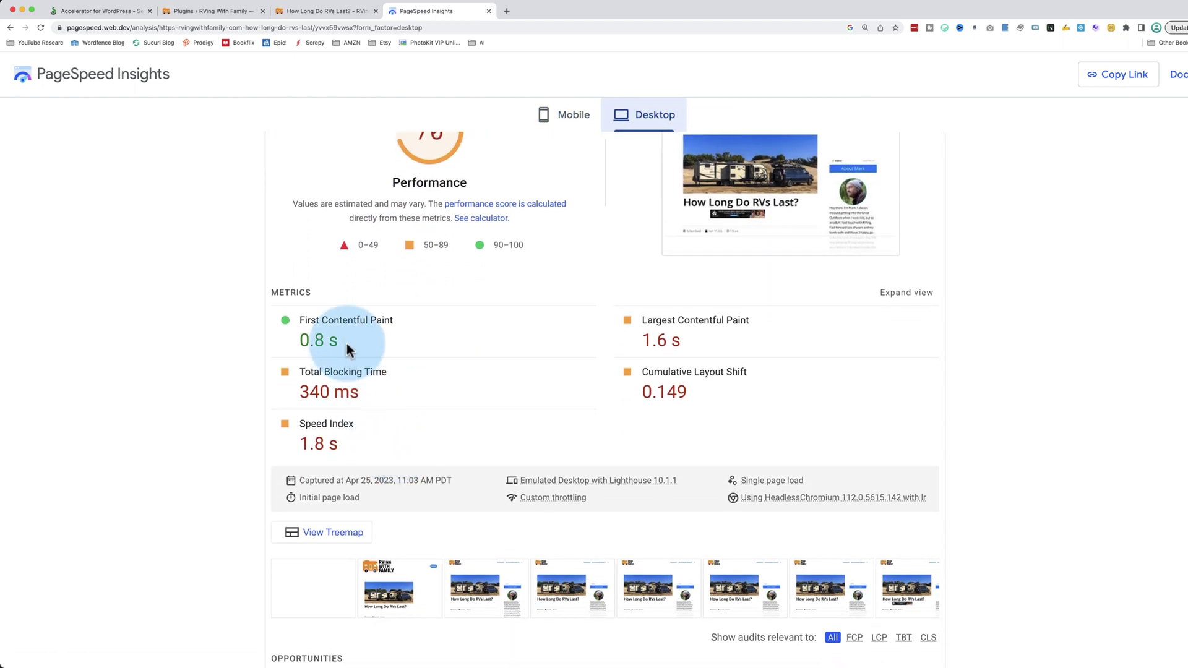
pyautogui.moveTo(329, 341)
pyautogui.mouseDown()
pyautogui.moveTo(281, 342)
pyautogui.moveTo(311, 342)
pyautogui.mouseUp()
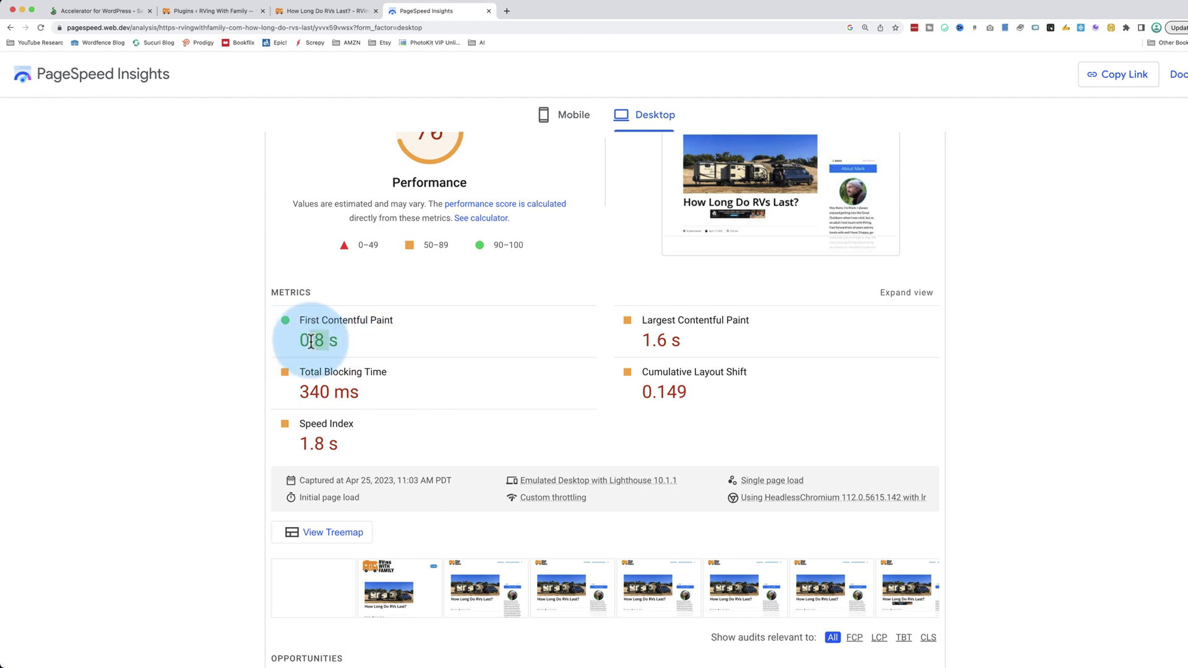
pyautogui.scroll(-3, 406, 358)
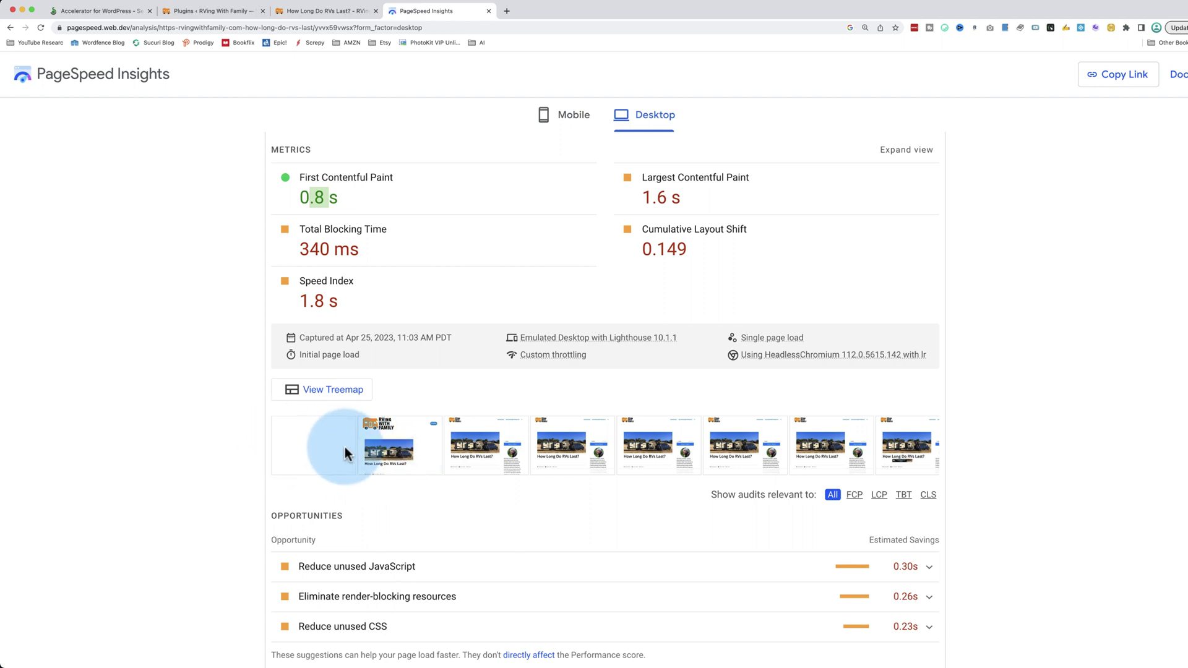
pyautogui.scroll(5, 374, 444)
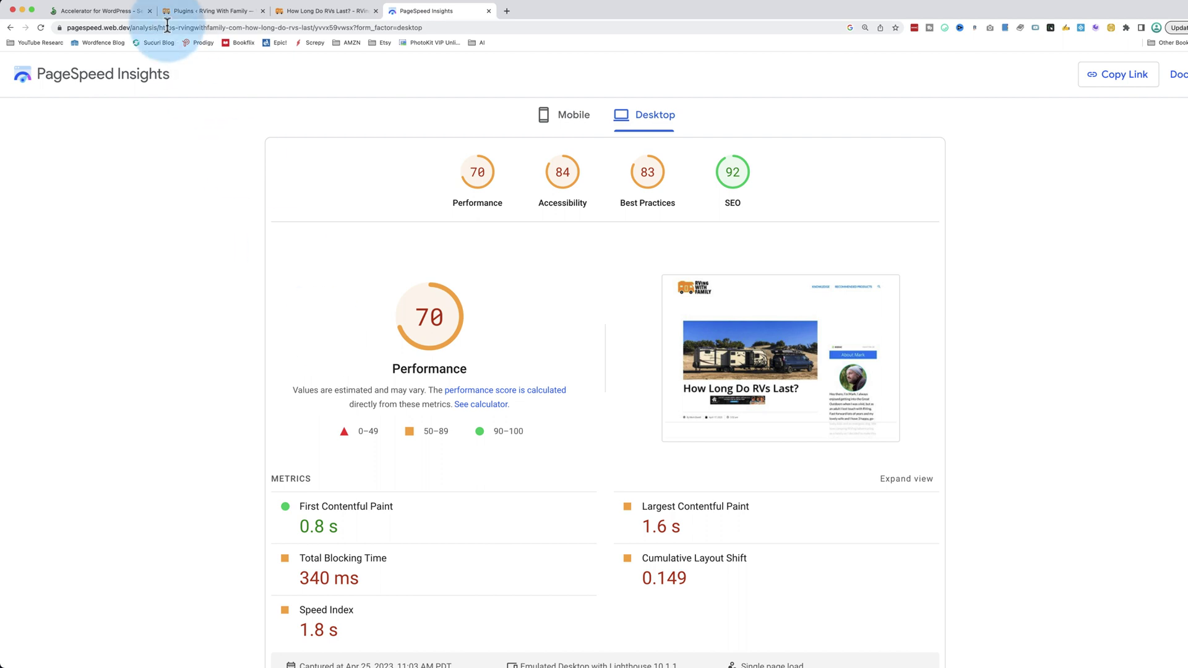
# - Dismiss the cookie notice on the Accelerator product page and start the free download
pyautogui.click(124, 11)
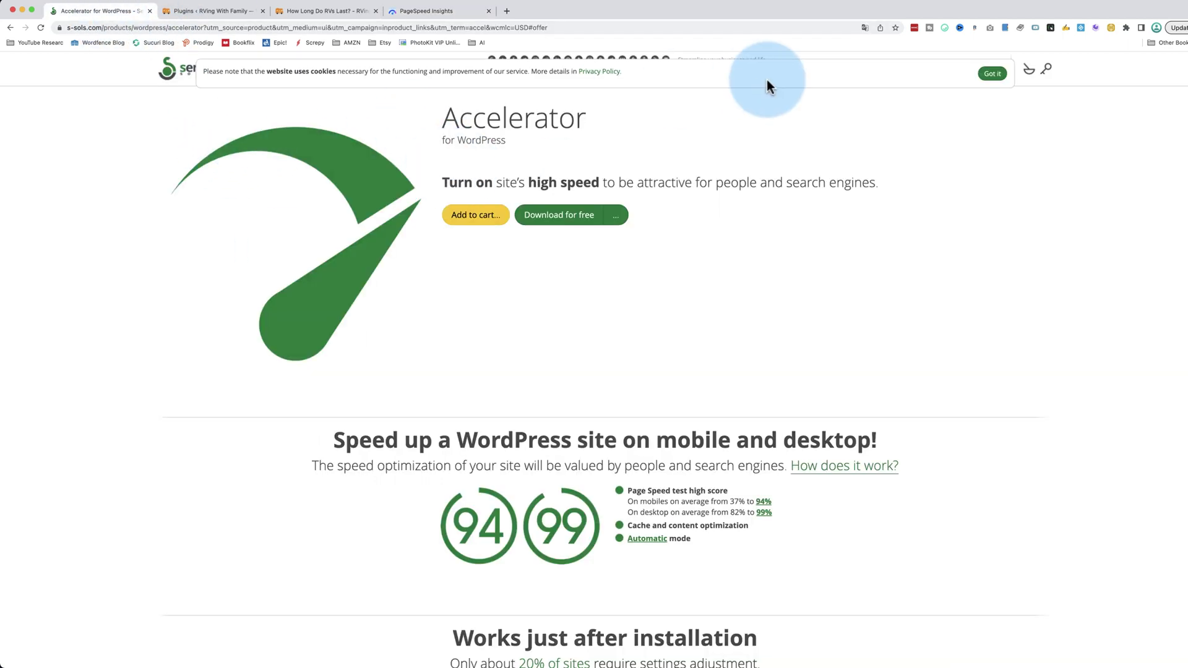
pyautogui.click(992, 75)
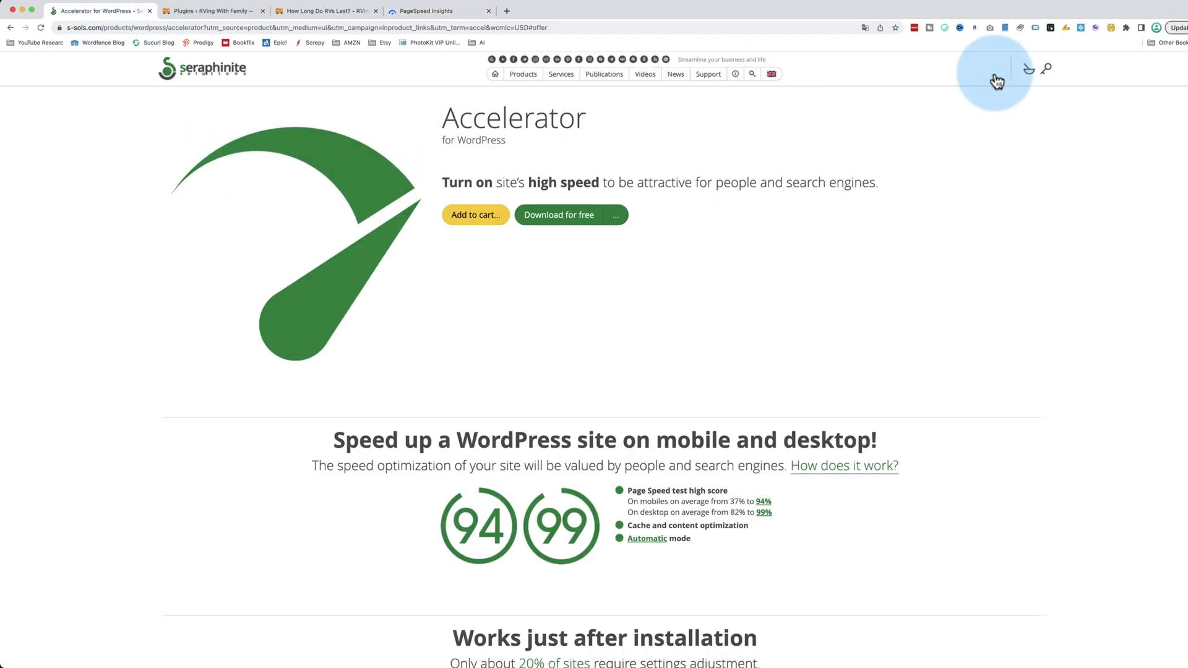
pyautogui.click(573, 218)
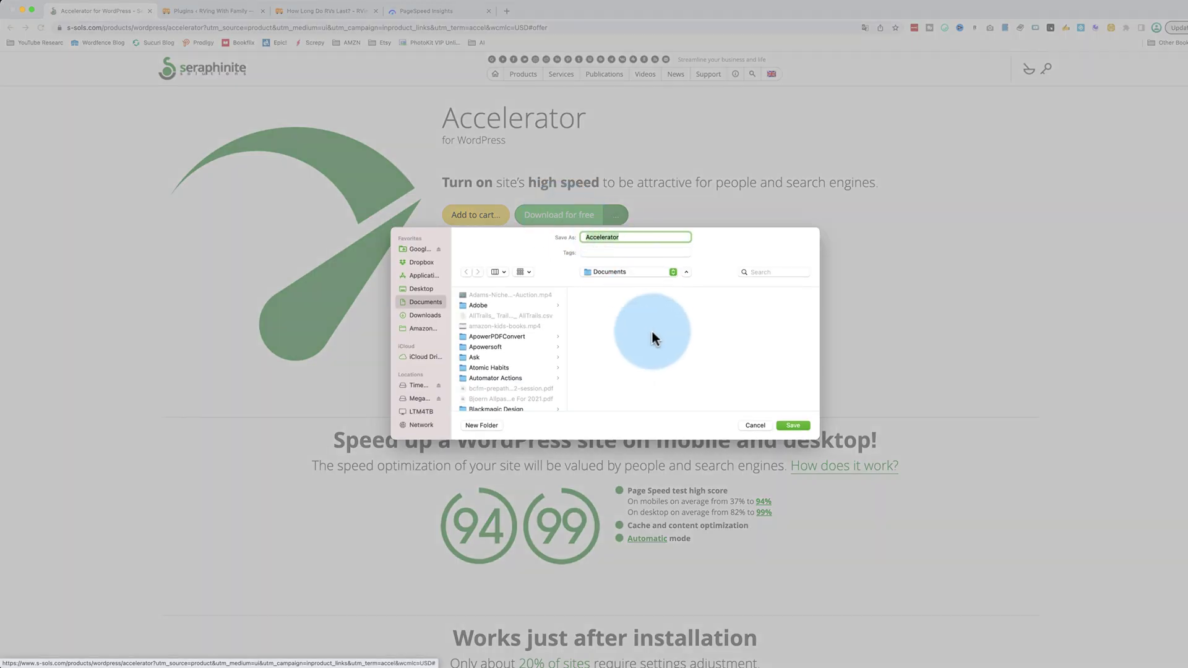
# - Save Accelerator.zip into the Plugins folder, replacing the existing file
pyautogui.scroll(-20, 495, 335)
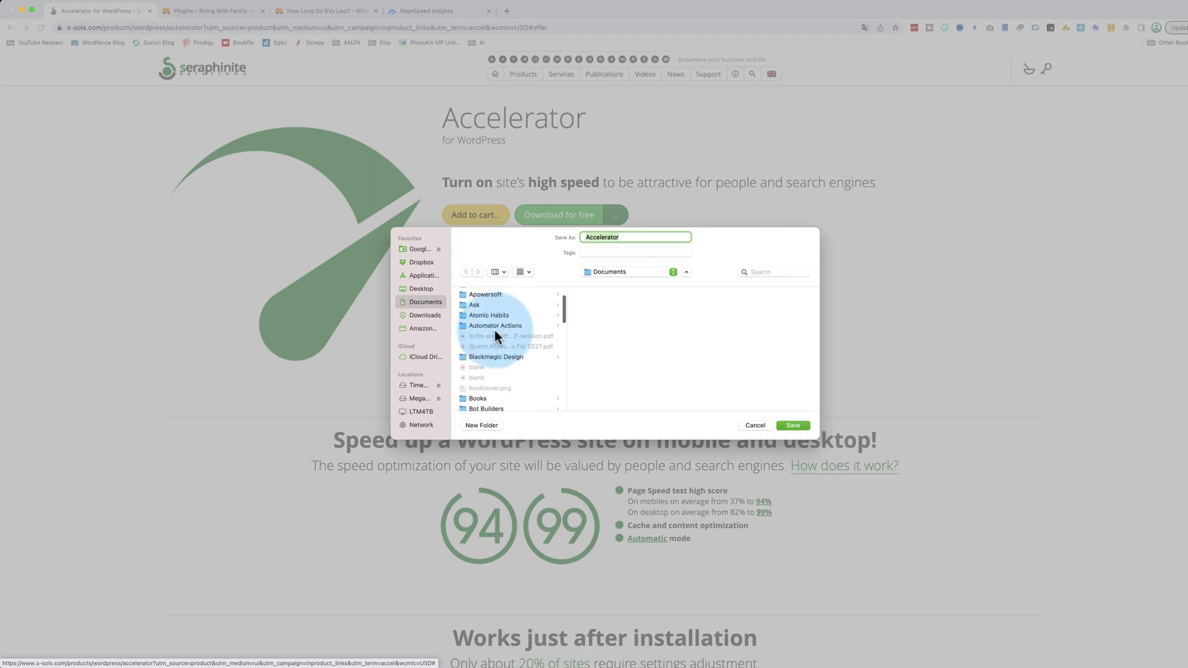
pyautogui.click(496, 329)
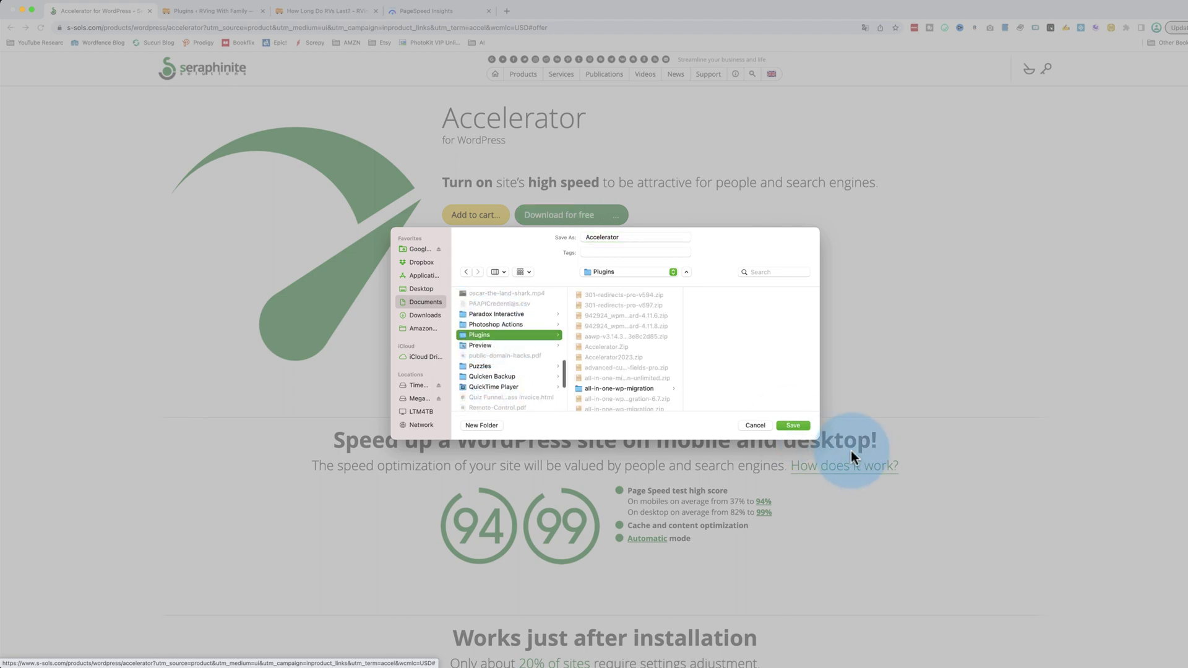
pyautogui.click(793, 425)
pyautogui.click(635, 379)
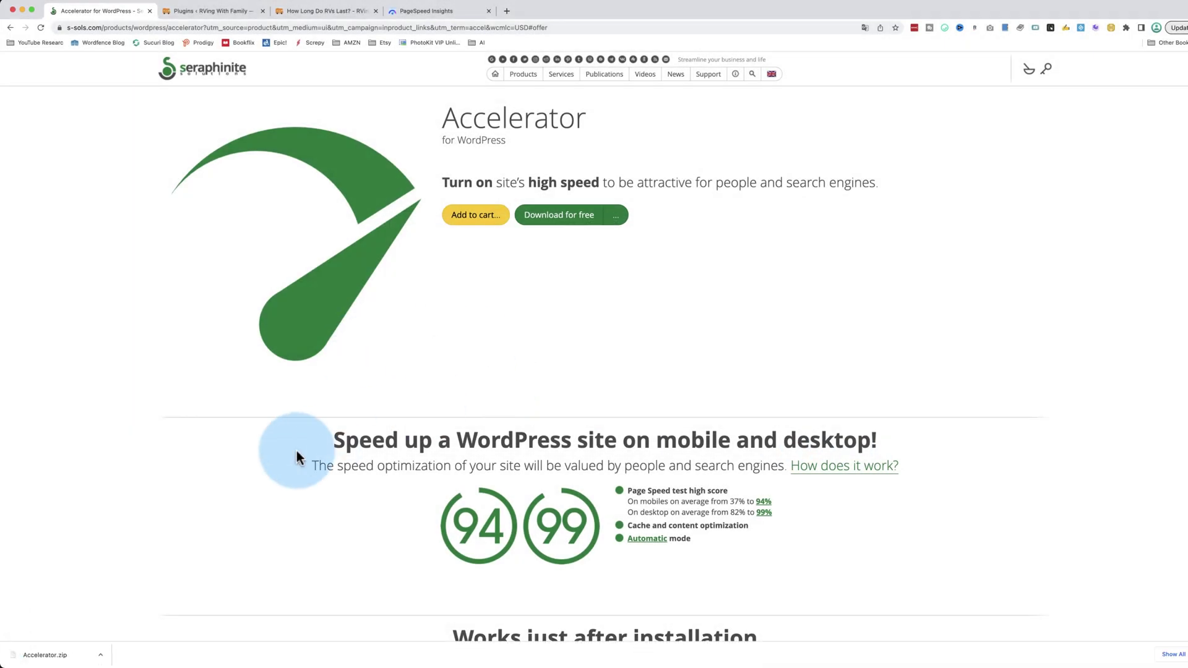
# - Search for 'accel' on the WordPress Add Plugins page
pyautogui.click(188, 9)
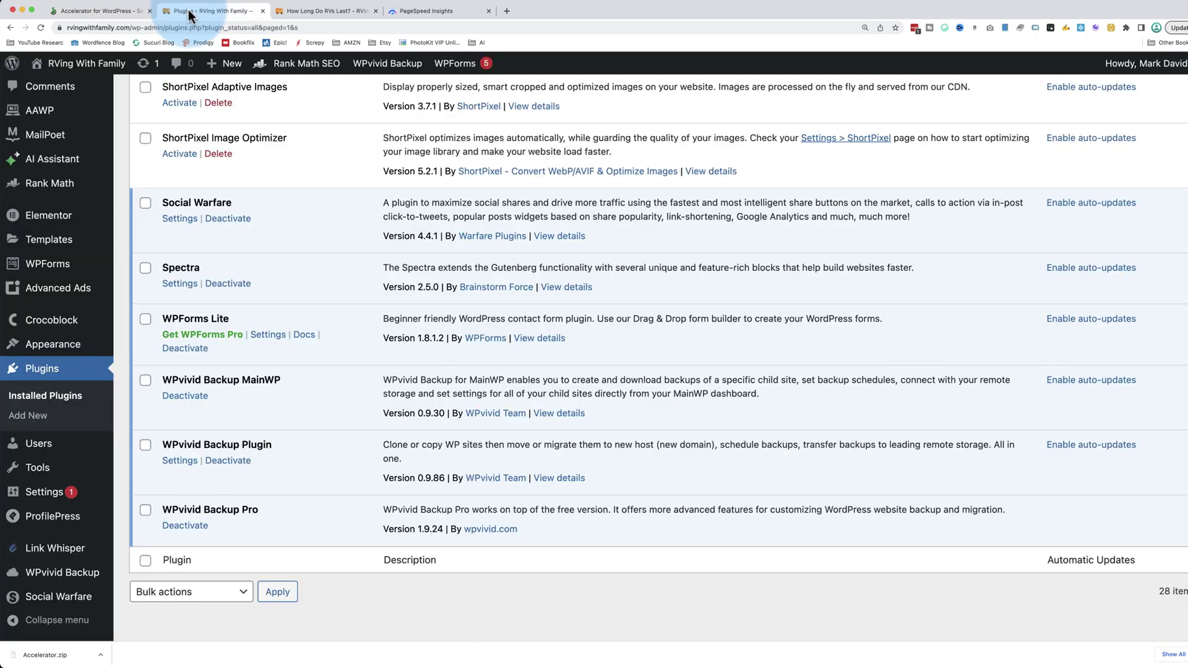
pyautogui.scroll(15, 262, 370)
pyautogui.scroll(5, 262, 371)
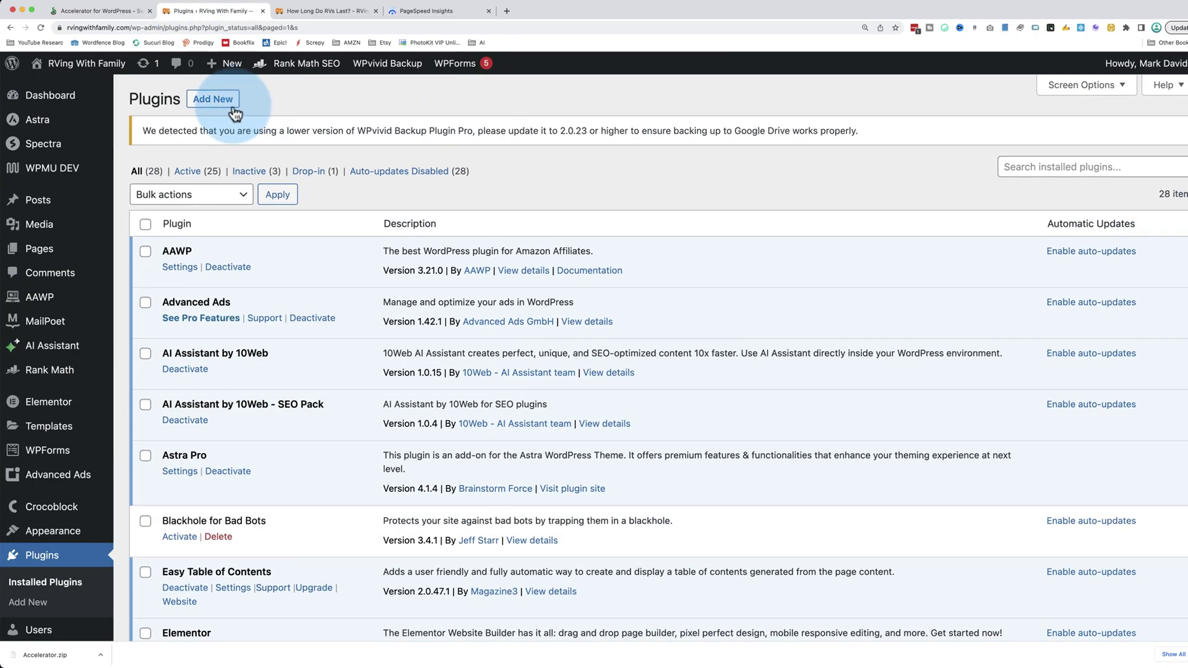
pyautogui.click(217, 100)
pyautogui.click(1024, 176)
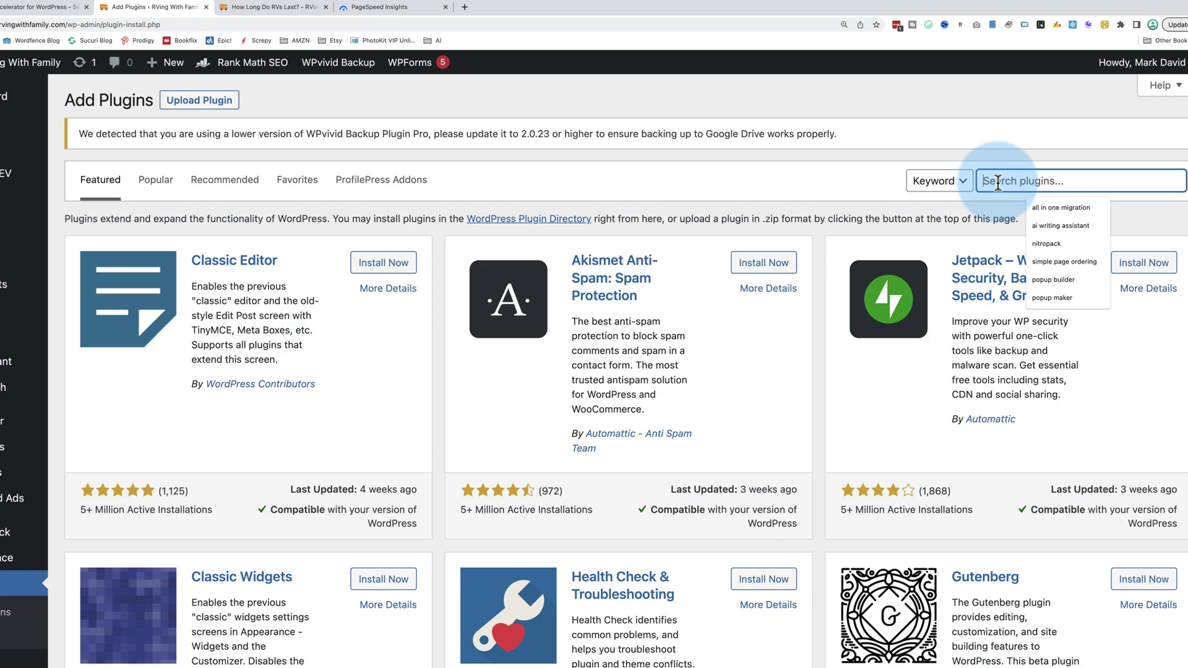
pyautogui.write('accel')
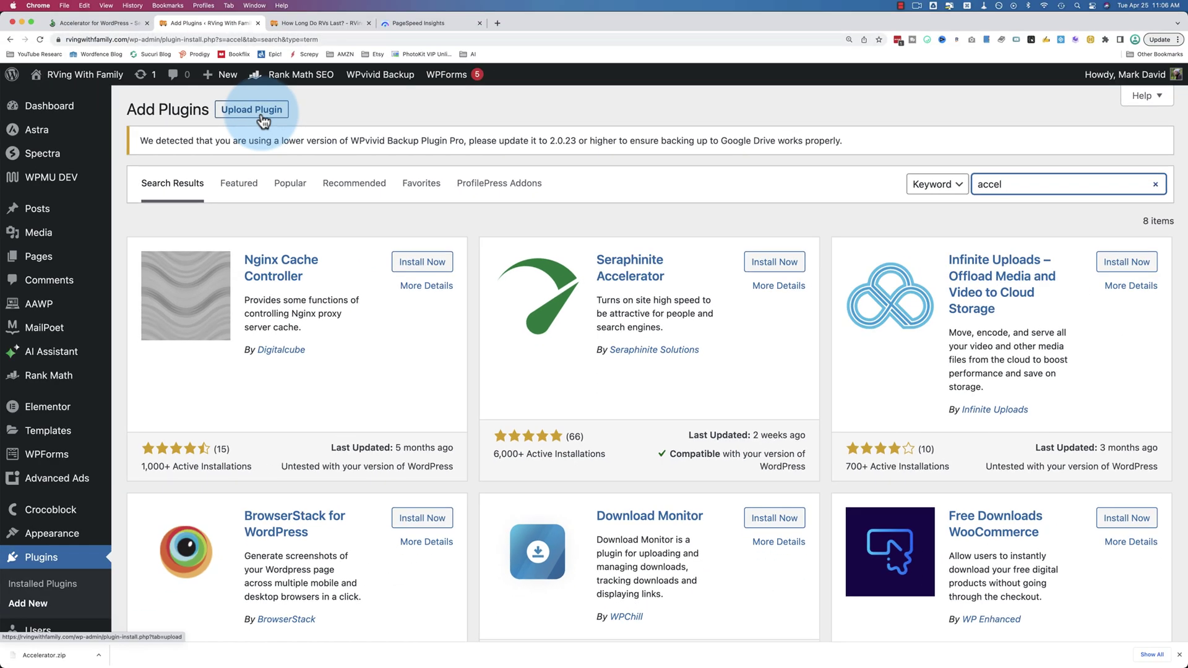
# - Upload Accelerator.zip, install it, and activate the Accelerator plugin
pyautogui.click(255, 110)
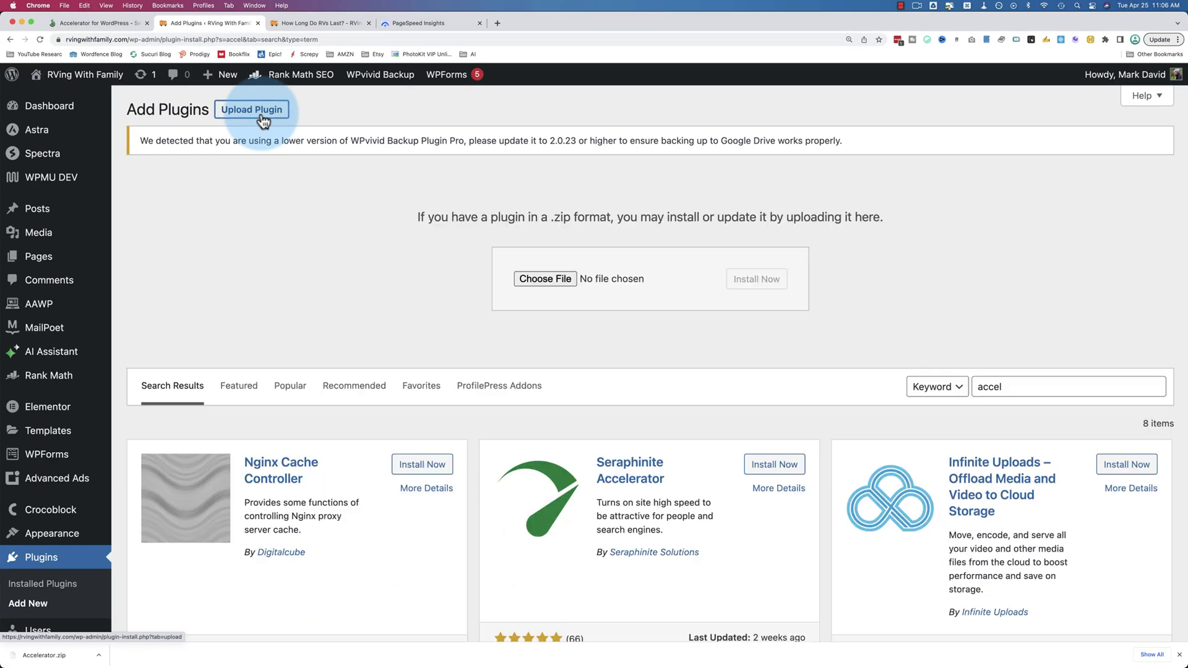
pyautogui.moveTo(38, 655); pyautogui.dragTo(595, 278)
pyautogui.click(755, 279)
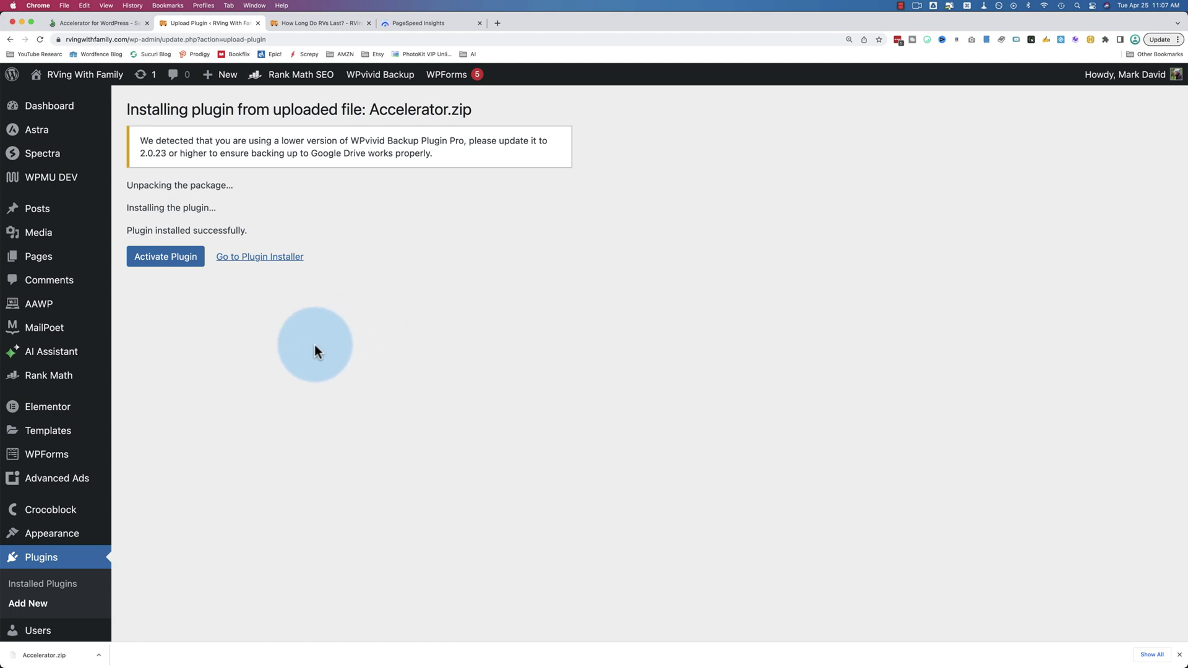
pyautogui.click(169, 264)
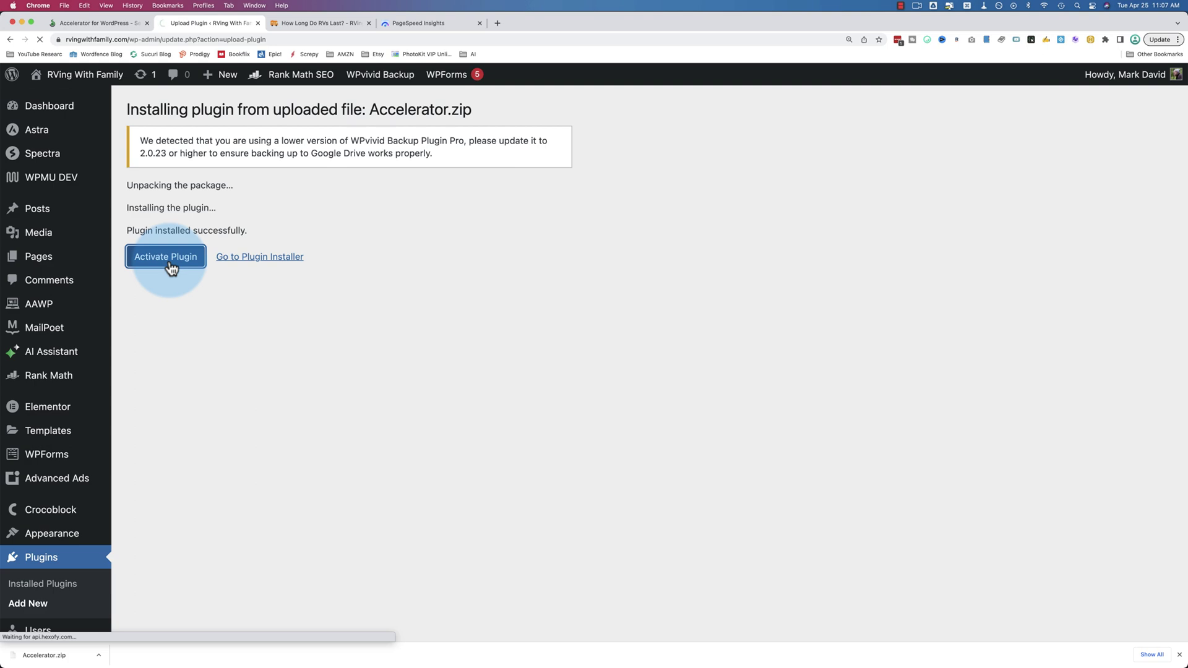
pyautogui.scroll(-5, 59, 544)
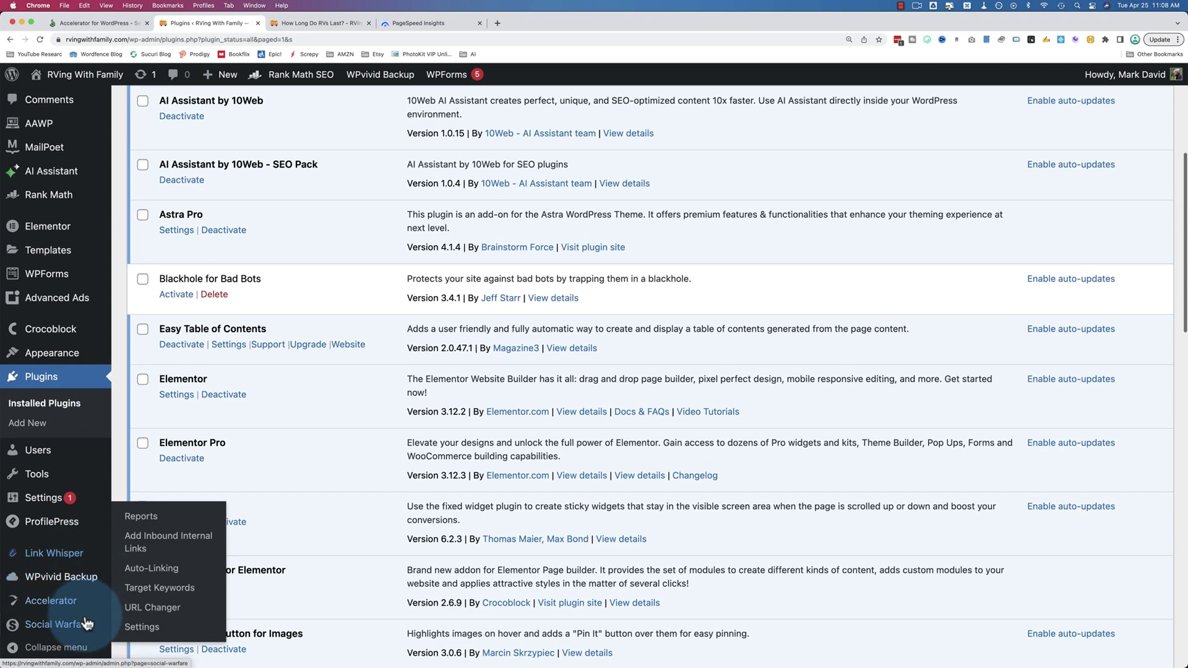
# - Review Accelerator Manager status and statistics, highlighting the 12435 page visits count
pyautogui.moveTo(23, 613)
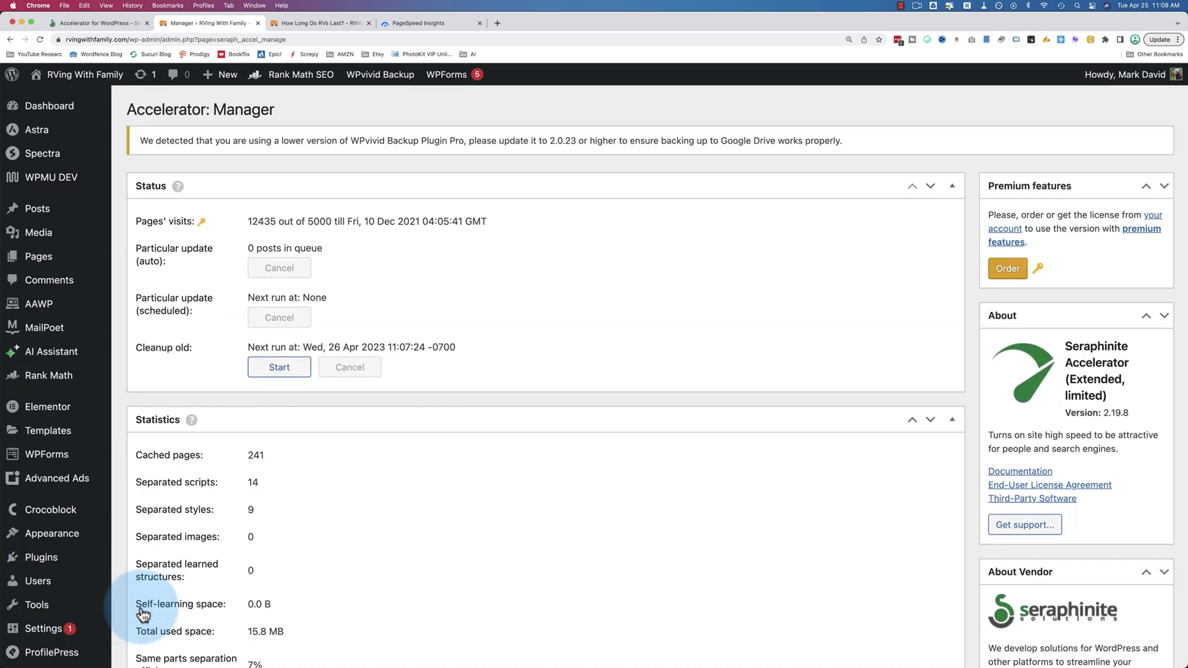
pyautogui.scroll(-2, 448, 259)
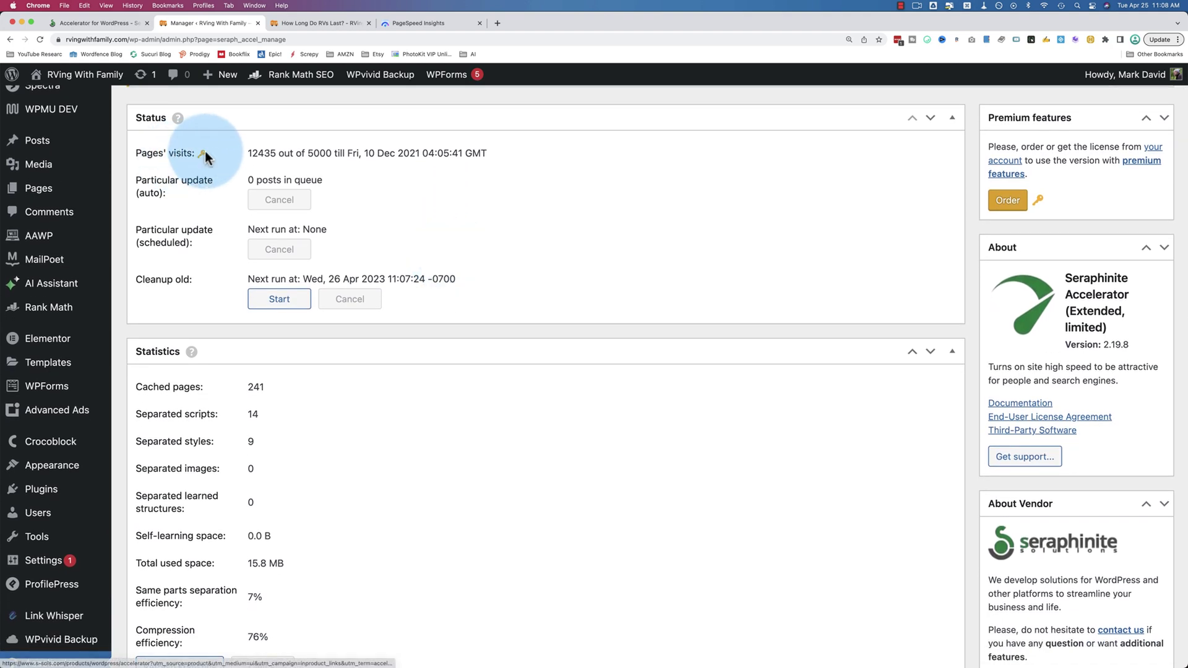
pyautogui.moveTo(246, 155); pyautogui.dragTo(375, 144)
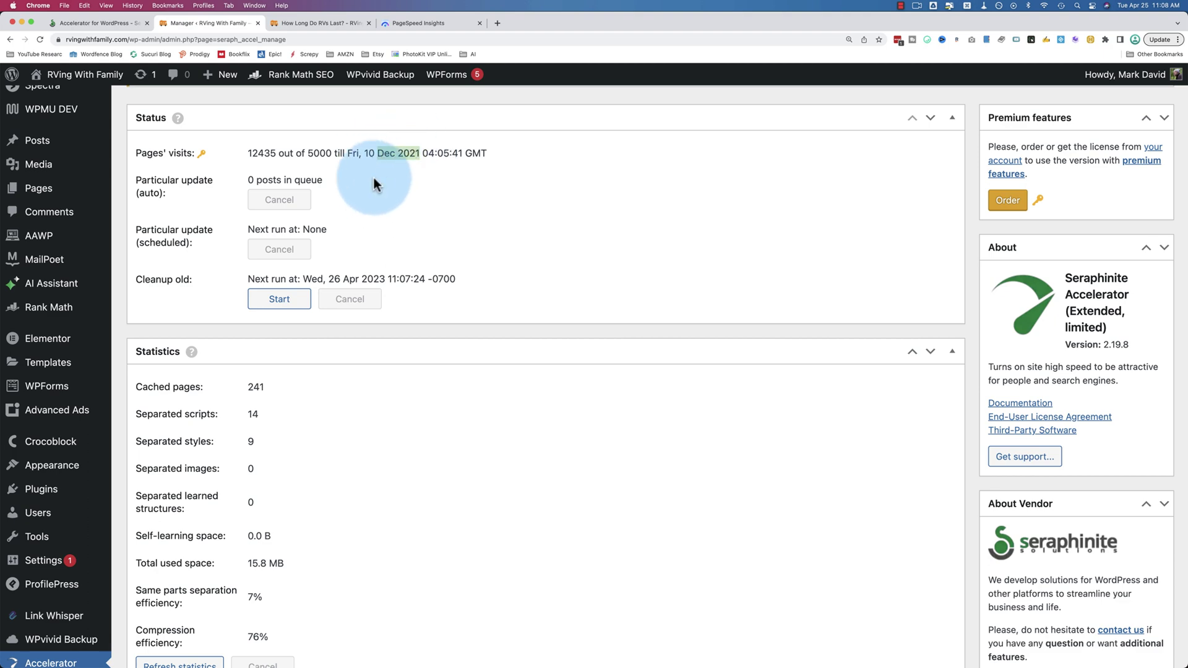
pyautogui.scroll(-1, 375, 178)
pyautogui.click(207, 138)
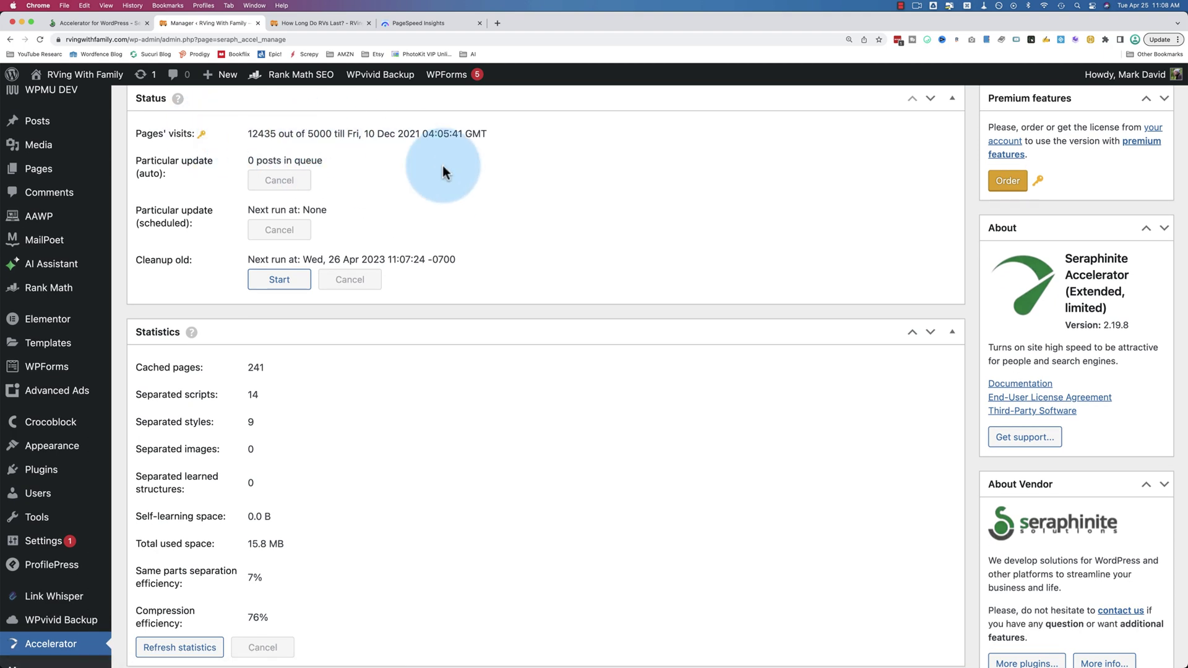
pyautogui.scroll(-3, 443, 165)
pyautogui.scroll(-4, 443, 165)
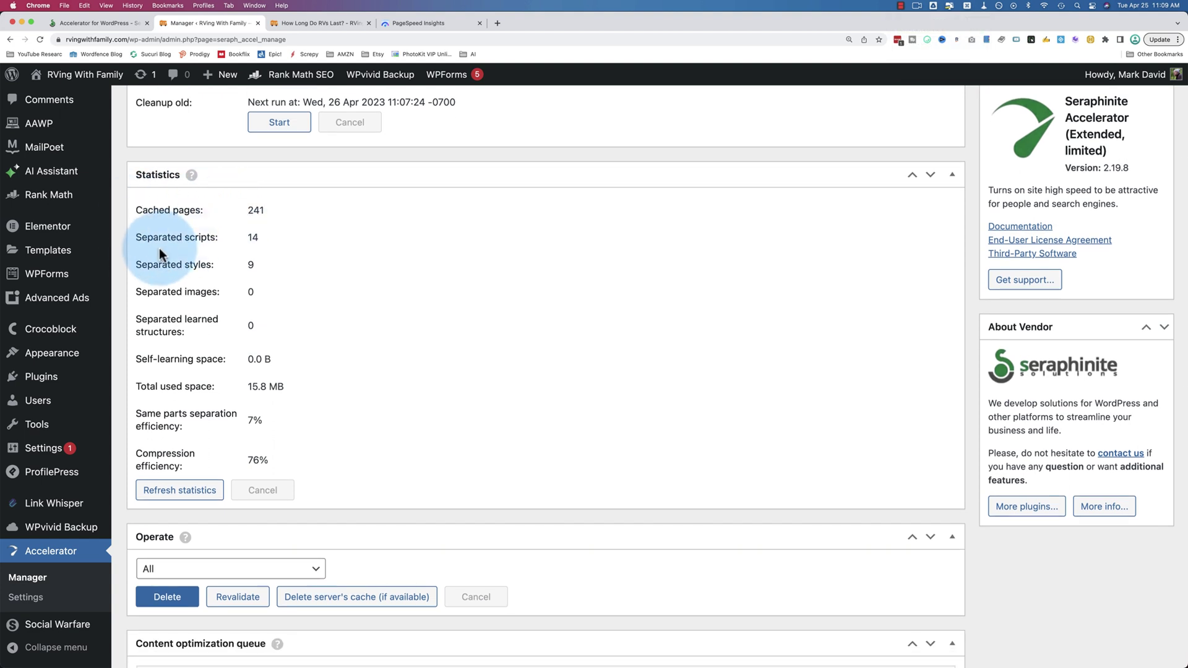
pyautogui.scroll(-2, 288, 314)
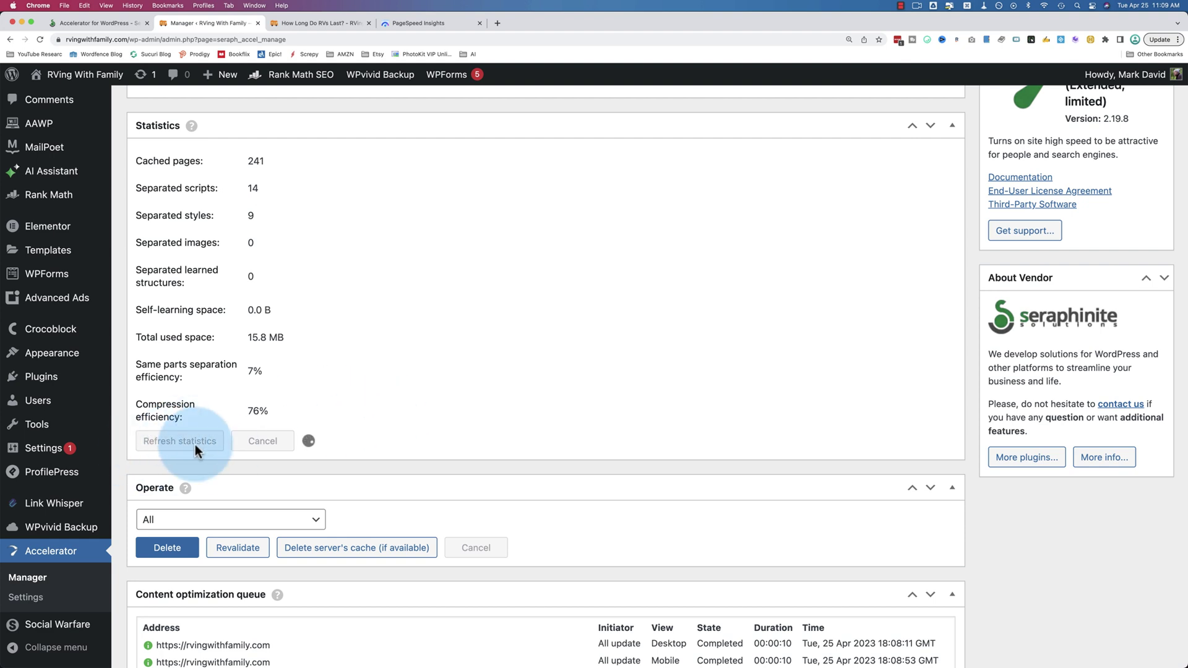
# - Scroll the Manager statistics, then visit the RVs post and select its address
pyautogui.scroll(-8, 423, 437)
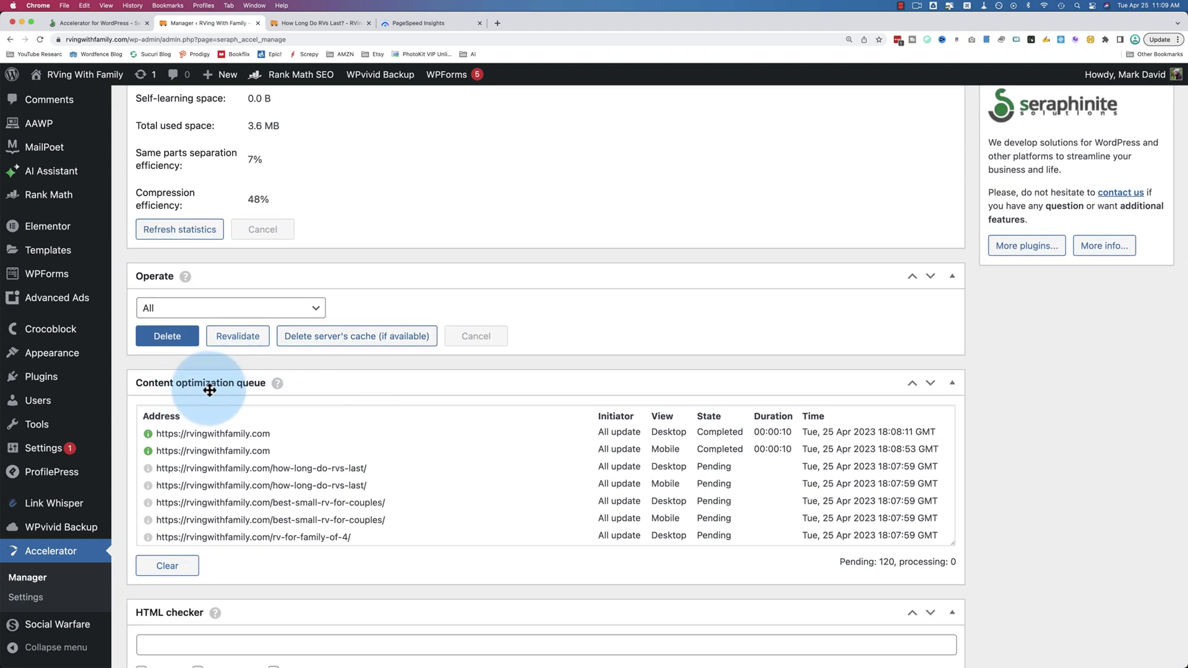
pyautogui.scroll(-3, 328, 476)
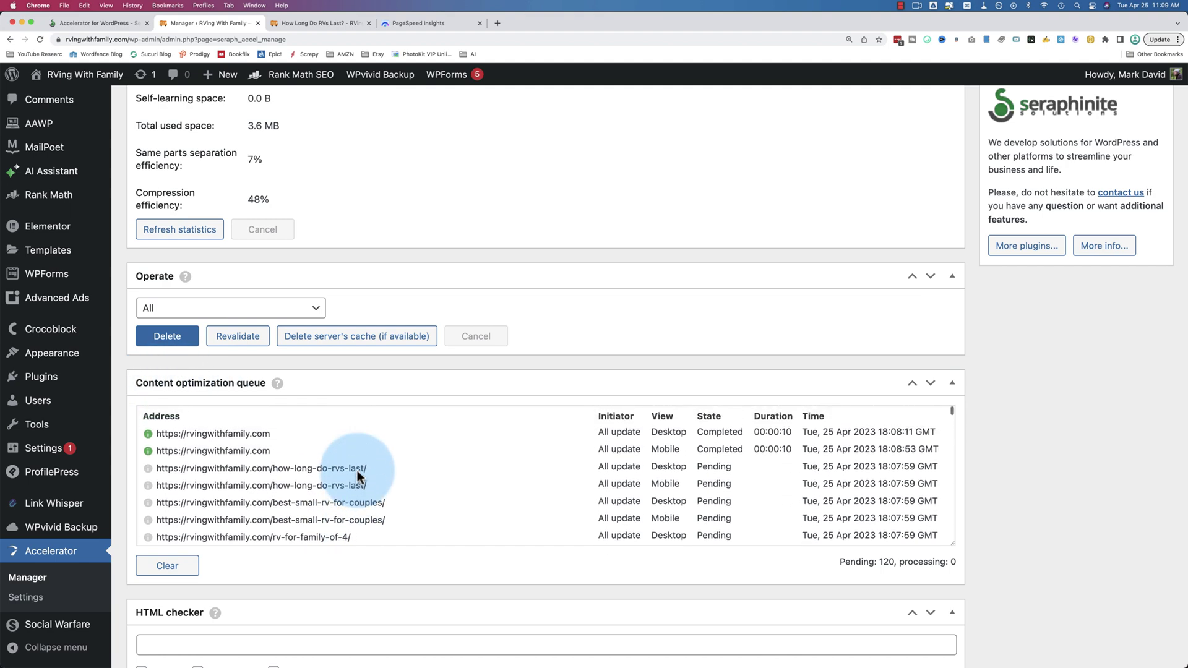
pyautogui.click(319, 23)
pyautogui.click(162, 40)
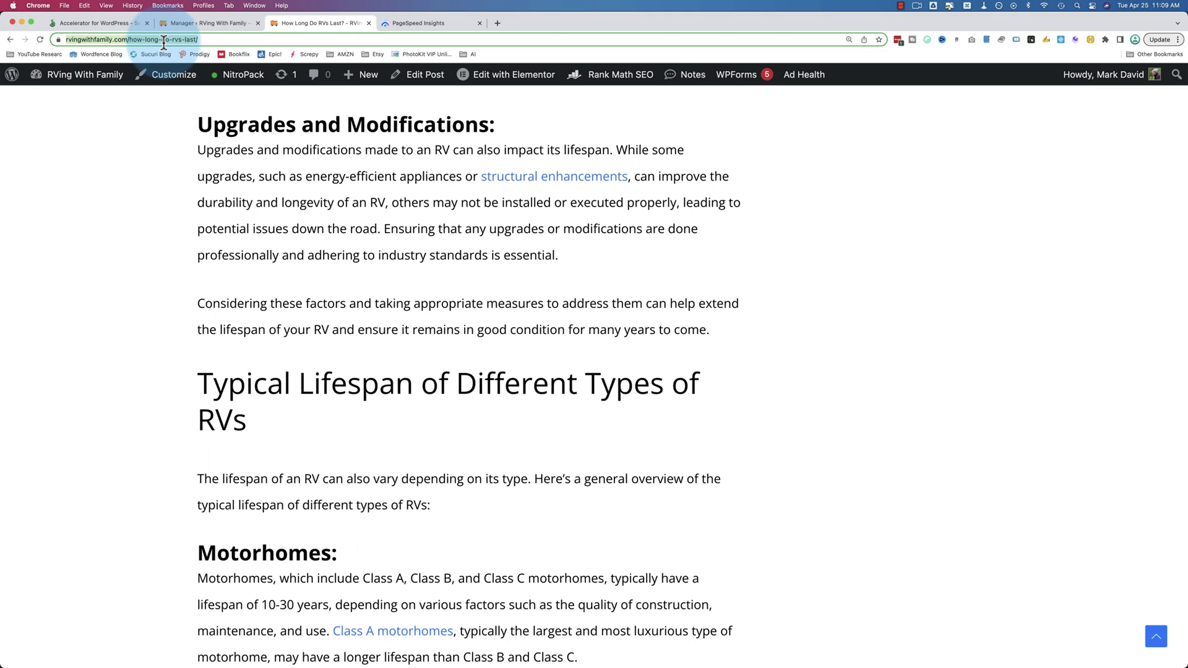
# - Review the refreshed Accelerator statistics and the 119-page optimization queue
pyautogui.click(195, 24)
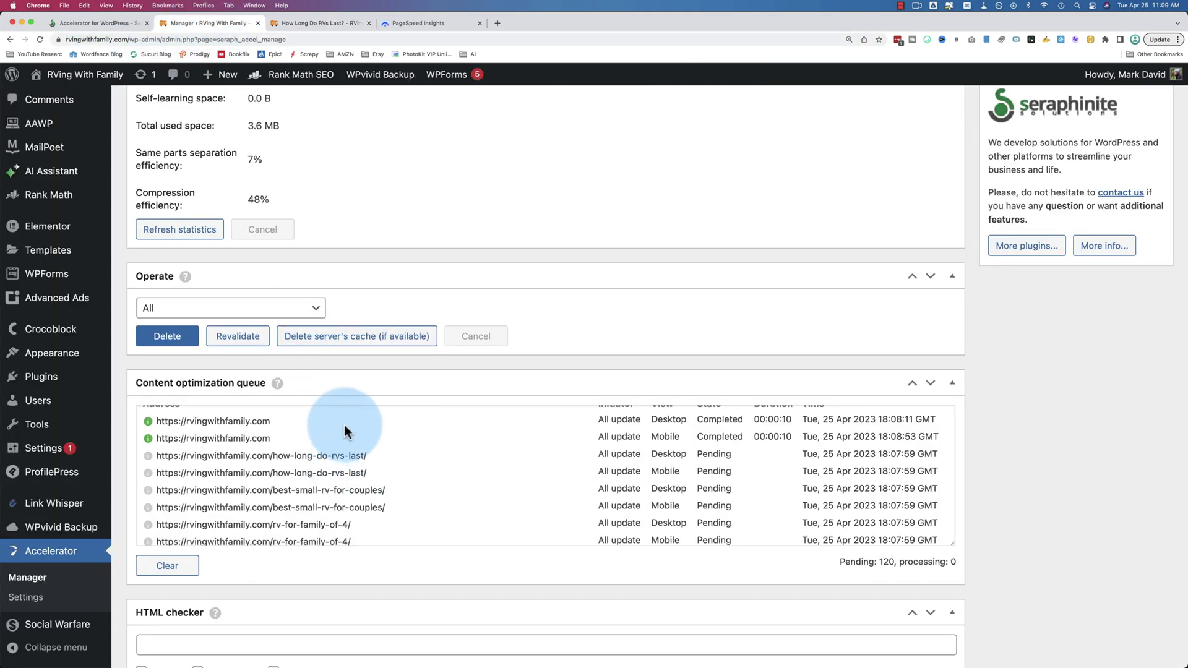
pyautogui.scroll(-5, 312, 463)
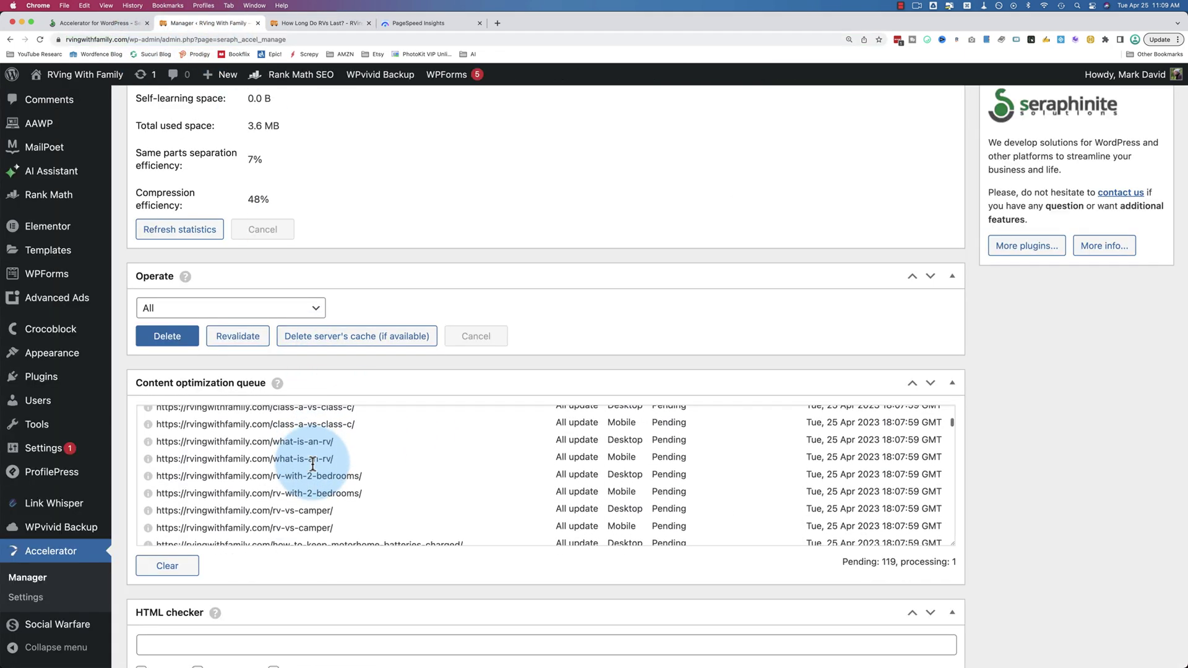
pyautogui.scroll(-2, 313, 464)
pyautogui.scroll(4, 276, 213)
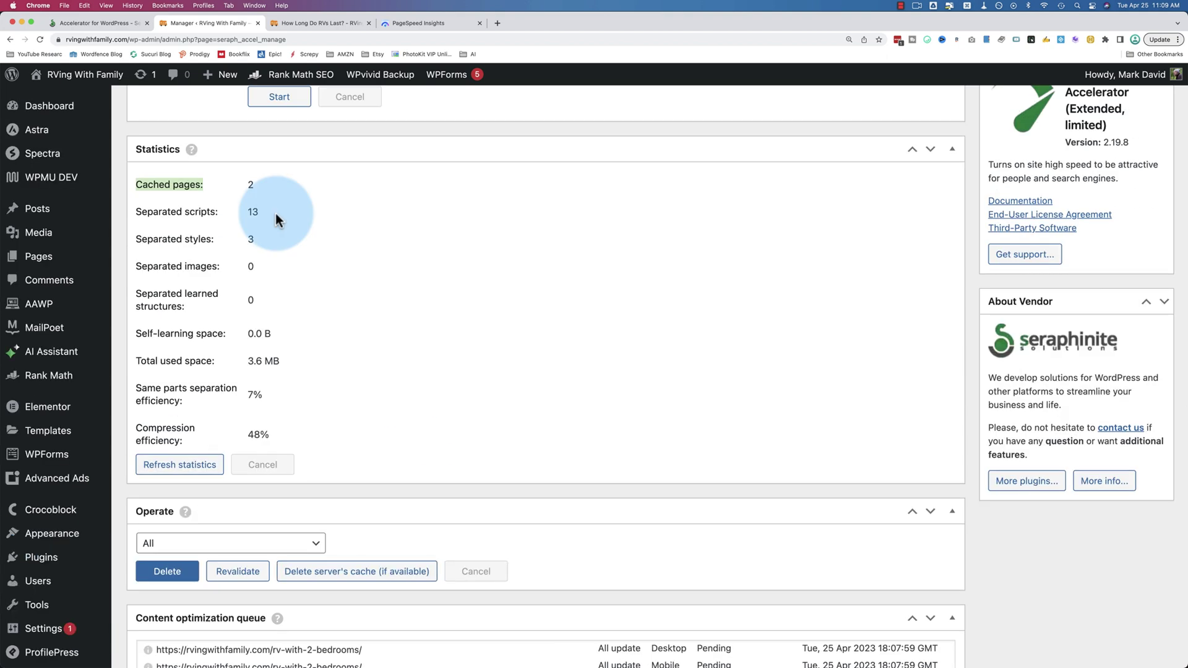
pyautogui.scroll(-1, 503, 443)
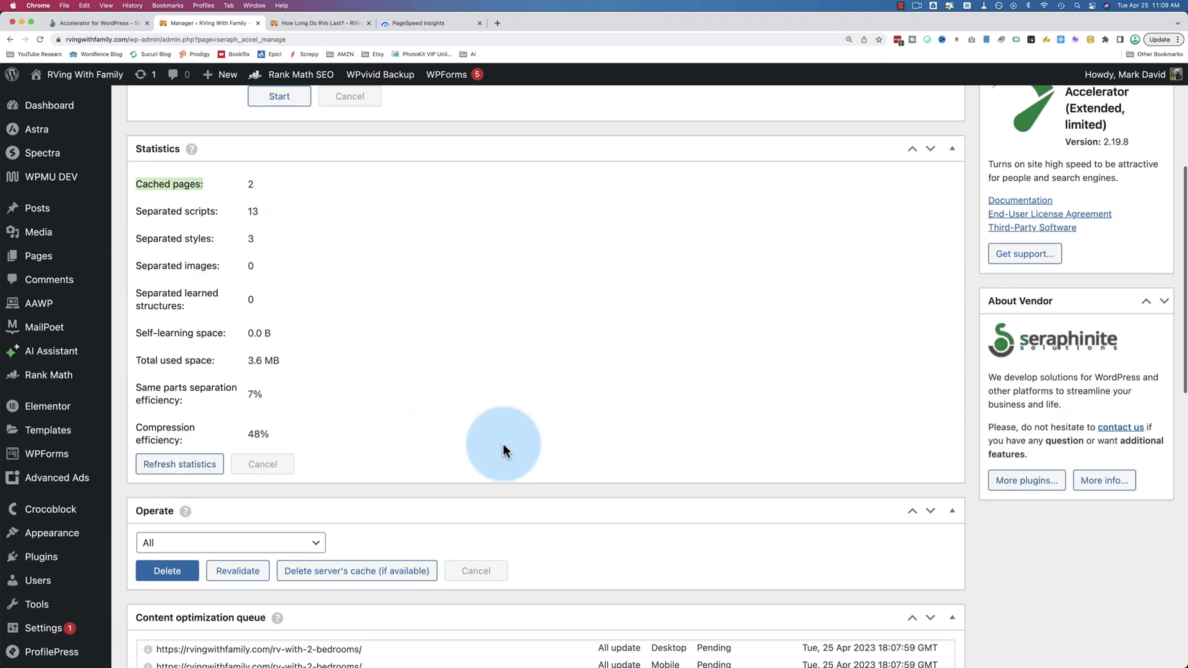
pyautogui.scroll(-3, 503, 444)
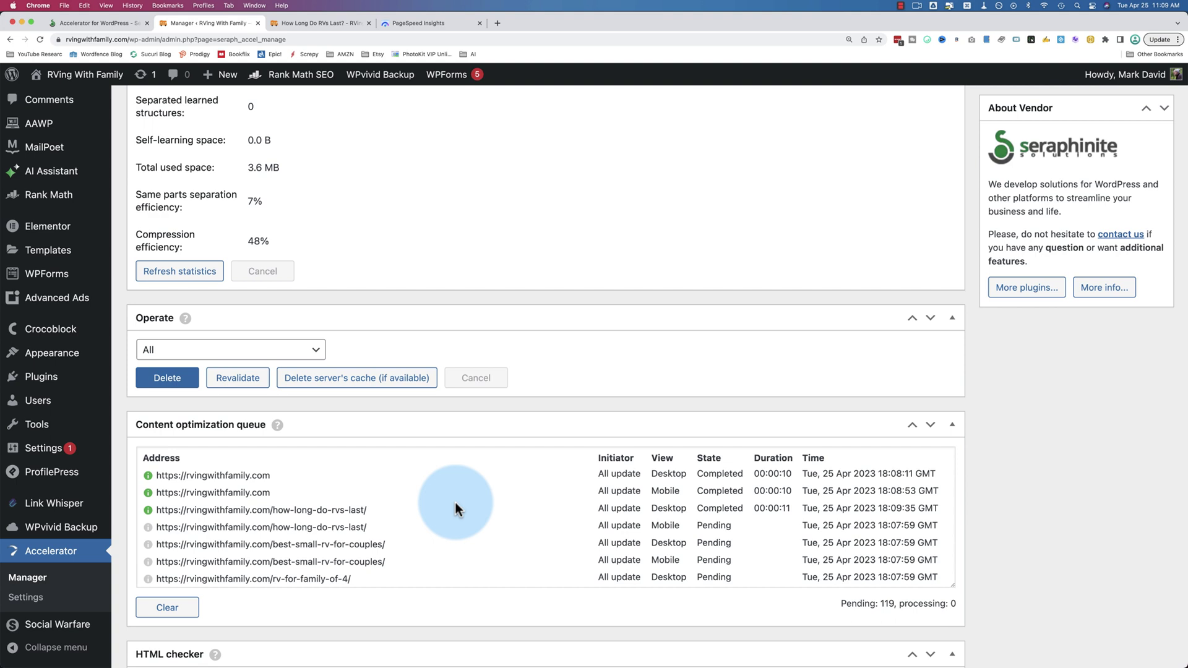
pyautogui.scroll(-1, 376, 511)
pyautogui.scroll(-3, 377, 511)
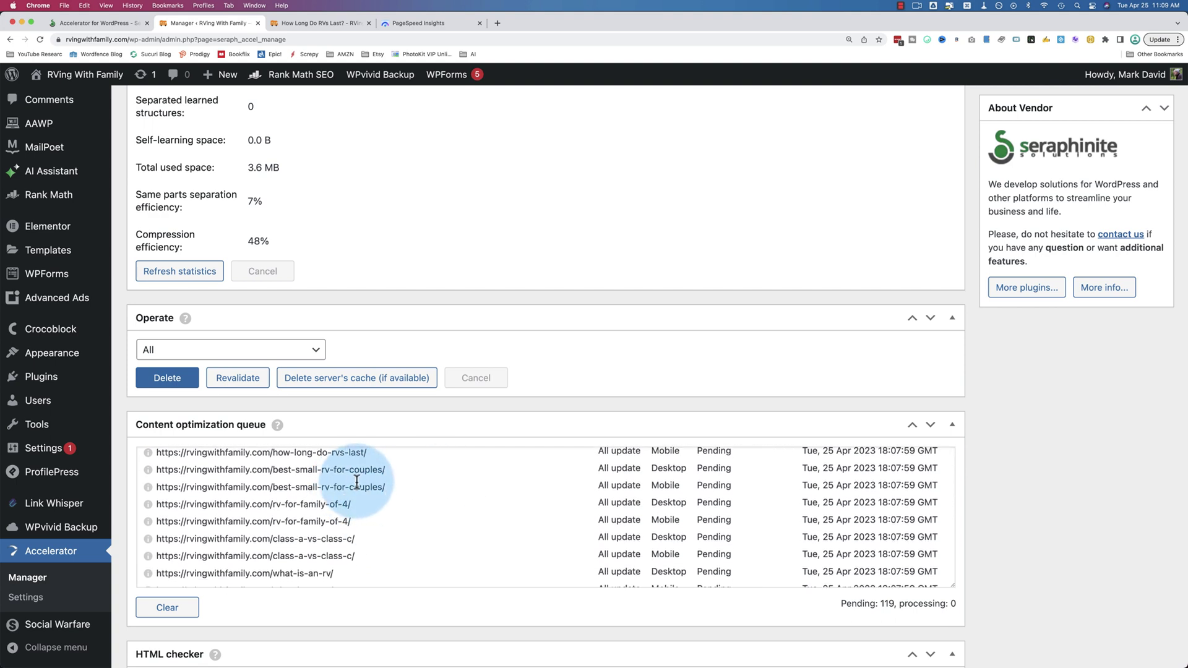
# - Compare Accelerator prices for Month, 3 months and Half a year ($45.96) periods
pyautogui.click(28, 599)
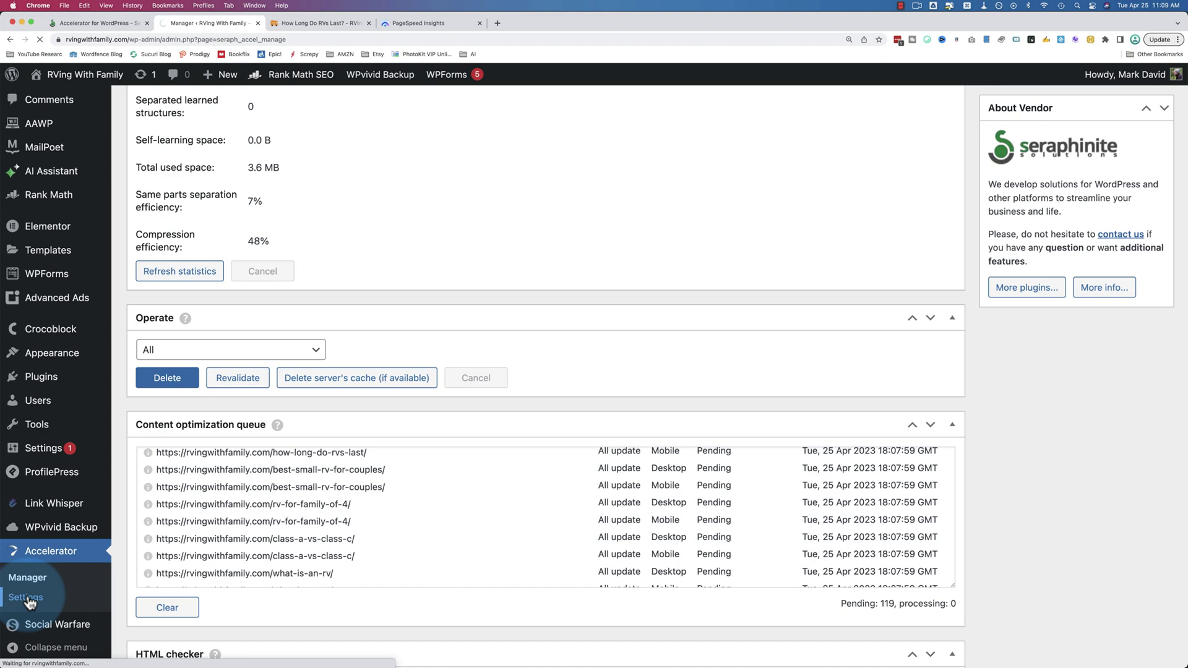
pyautogui.scroll(-5, 272, 371)
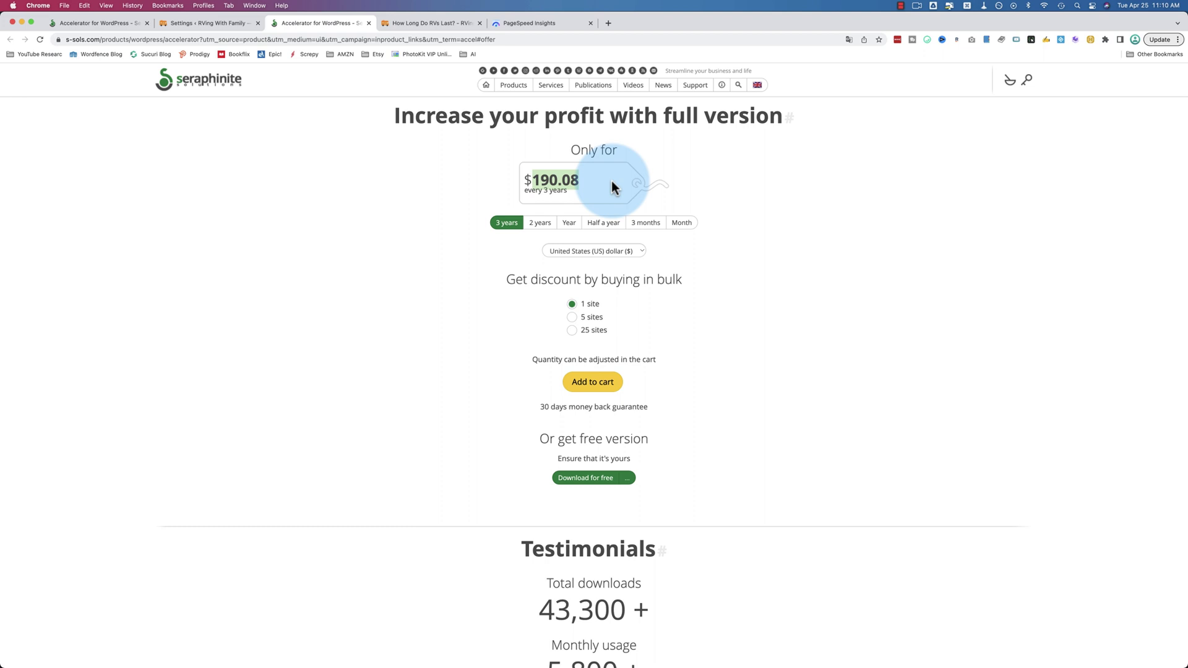
pyautogui.click(682, 223)
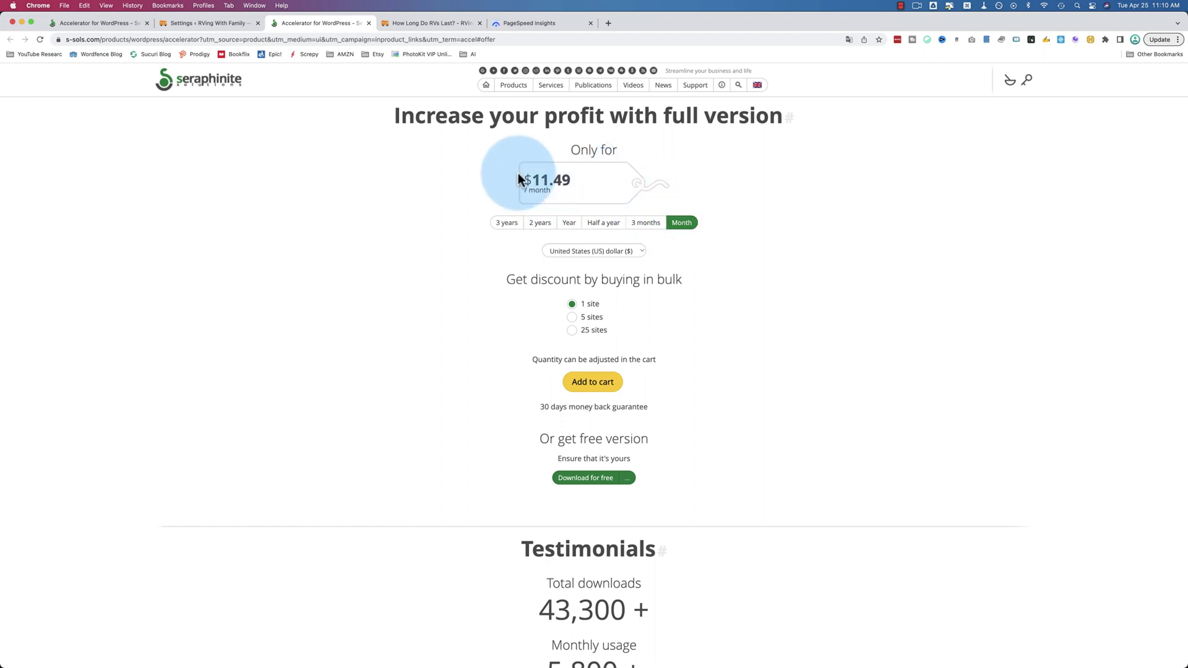
pyautogui.click(644, 222)
pyautogui.click(603, 223)
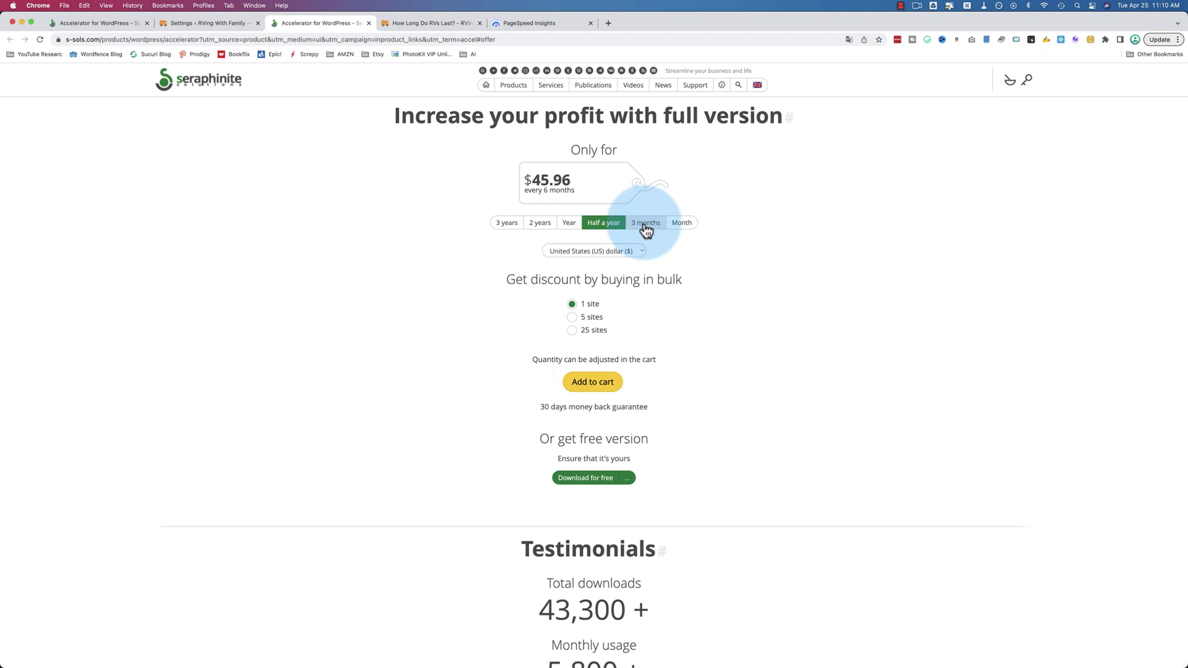
pyautogui.click(680, 223)
pyautogui.click(645, 224)
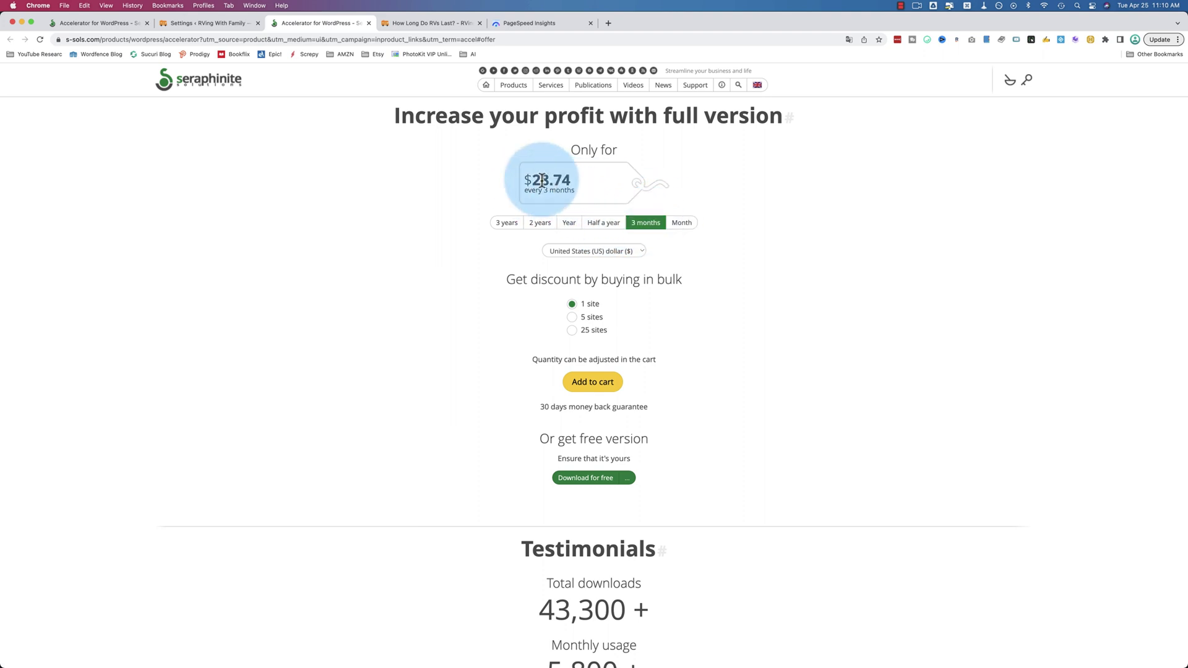
pyautogui.click(602, 224)
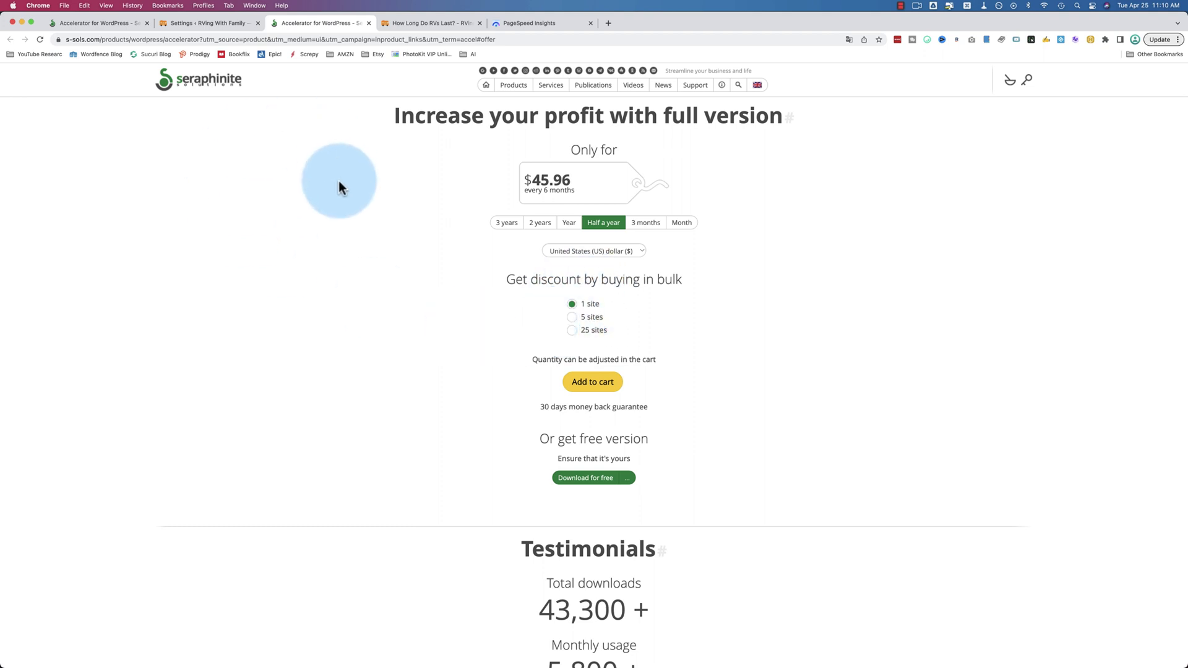
pyautogui.click(124, 23)
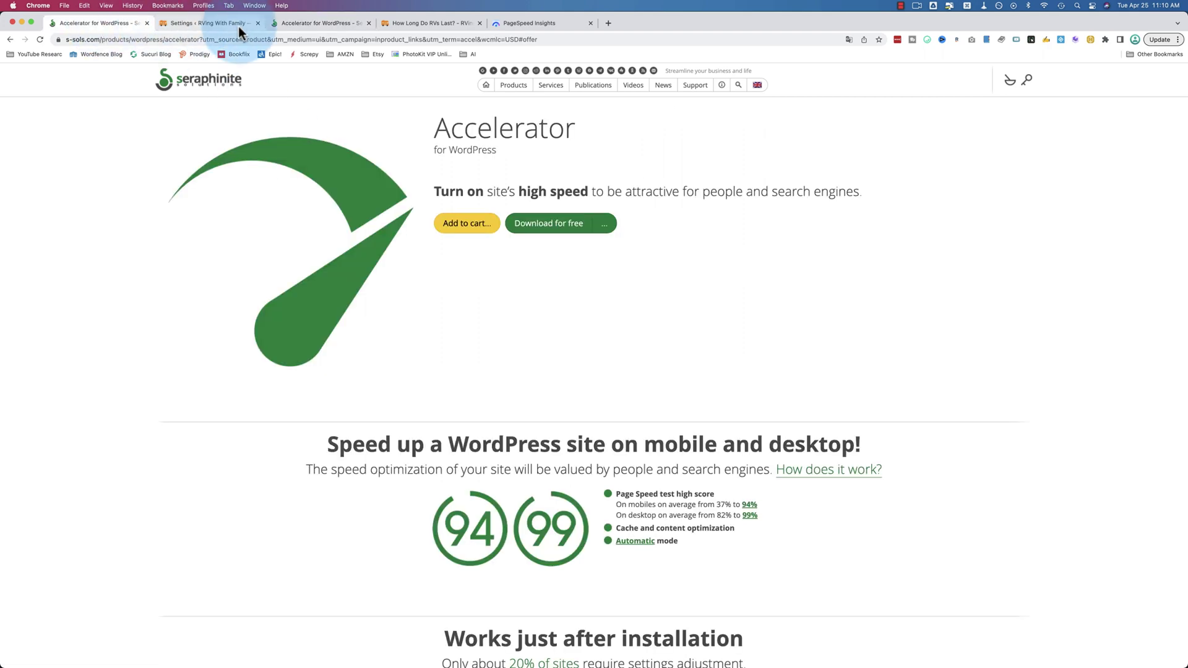
# - Expand and collapse the Posts and Taxonomies revalidation options in Accelerator Settings
pyautogui.click(220, 26)
pyautogui.scroll(5, 247, 284)
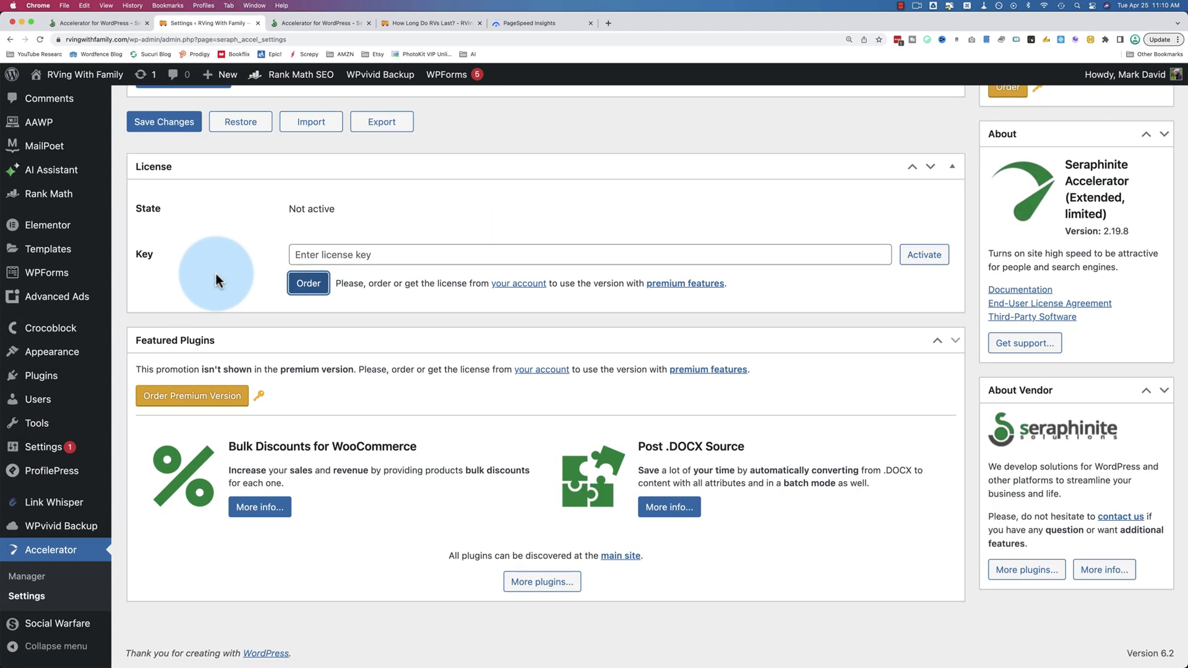
pyautogui.scroll(-2, 241, 365)
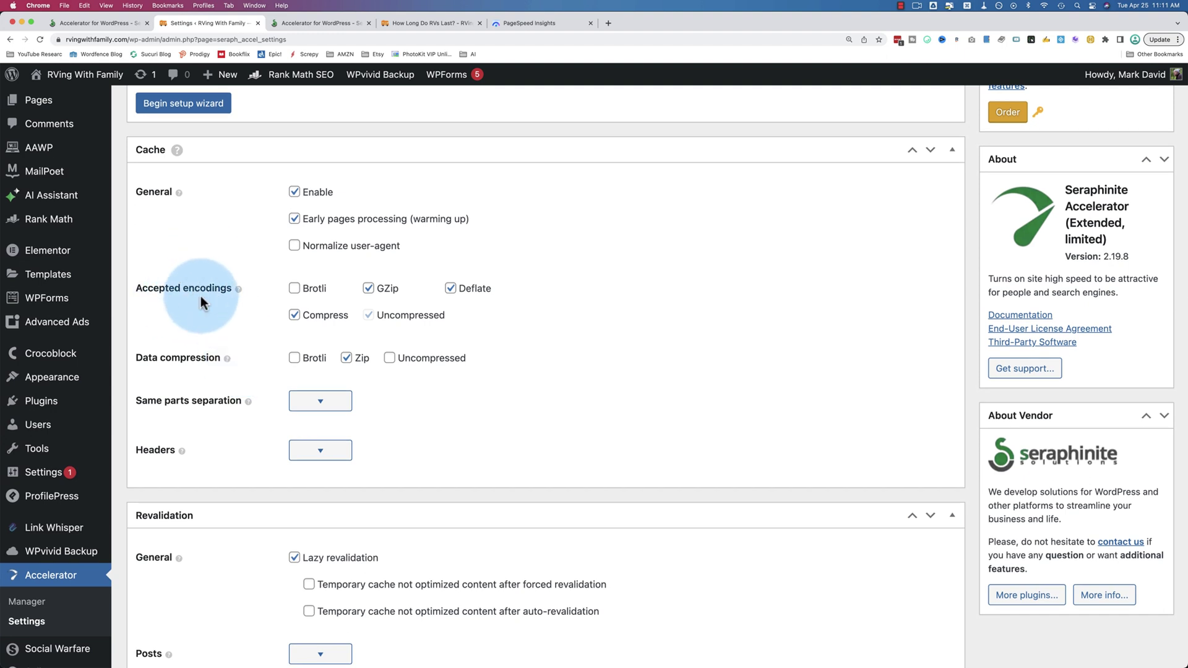
pyautogui.scroll(-10, 246, 381)
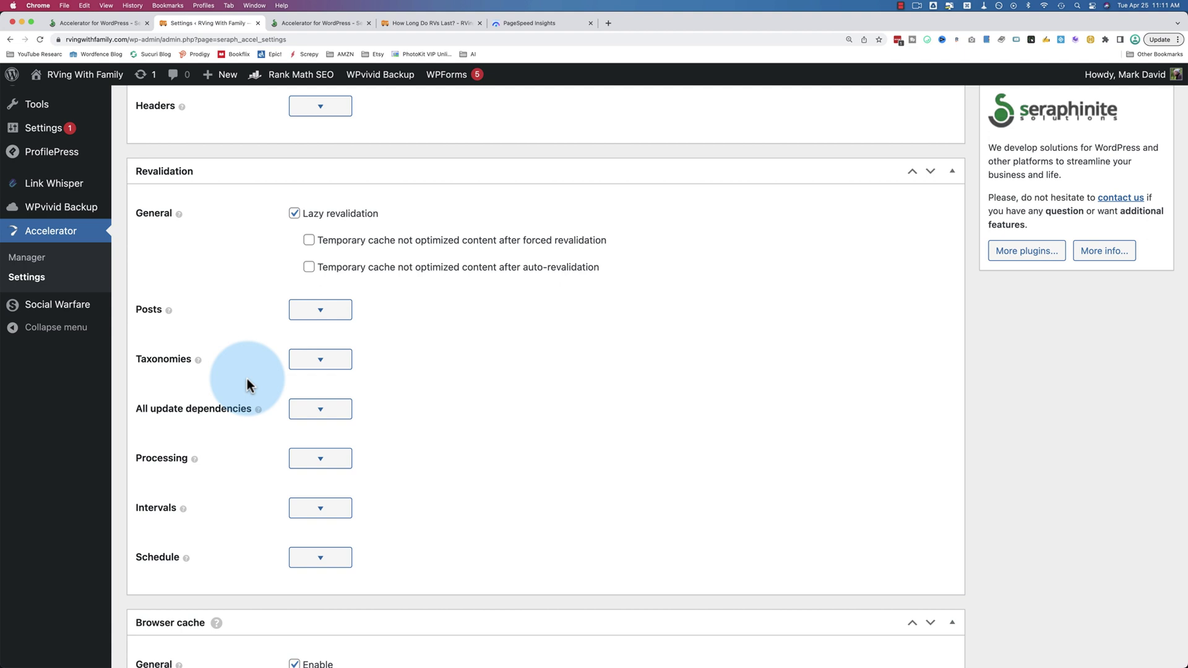
pyautogui.click(321, 313)
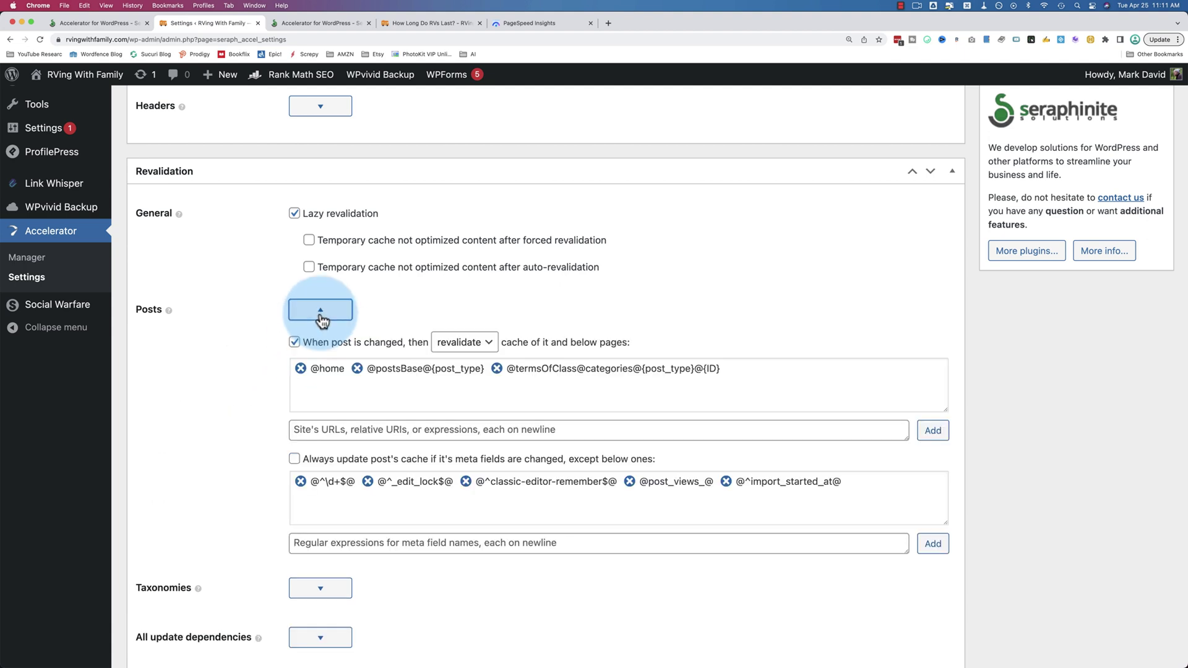
pyautogui.click(322, 318)
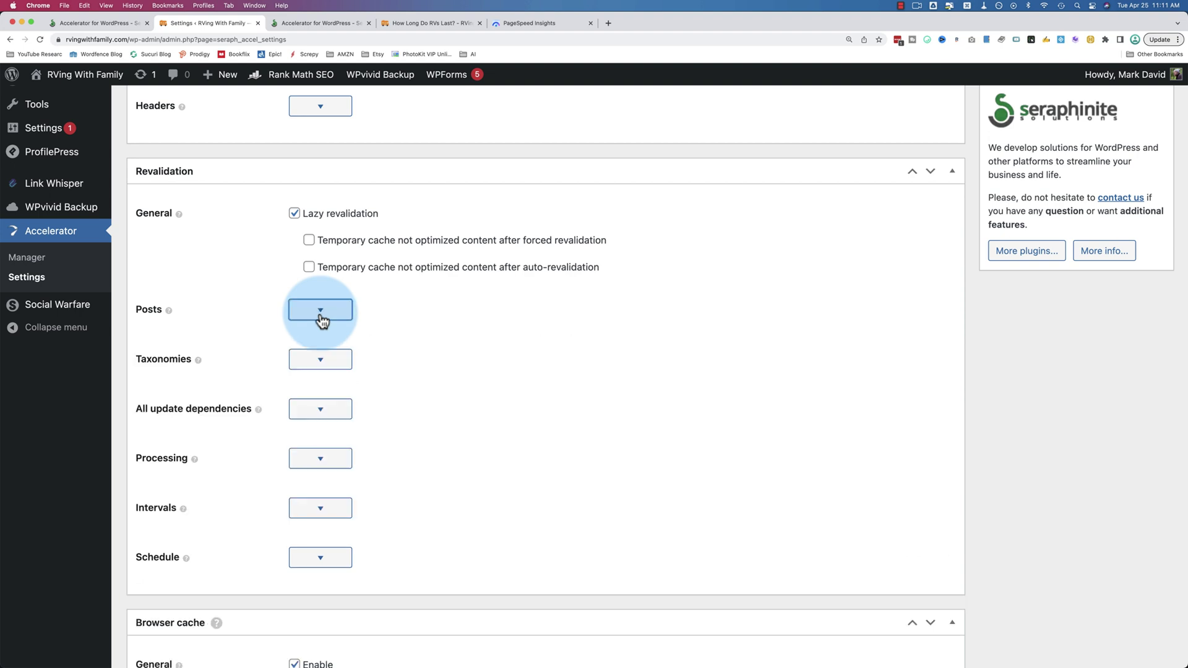
pyautogui.click(312, 371)
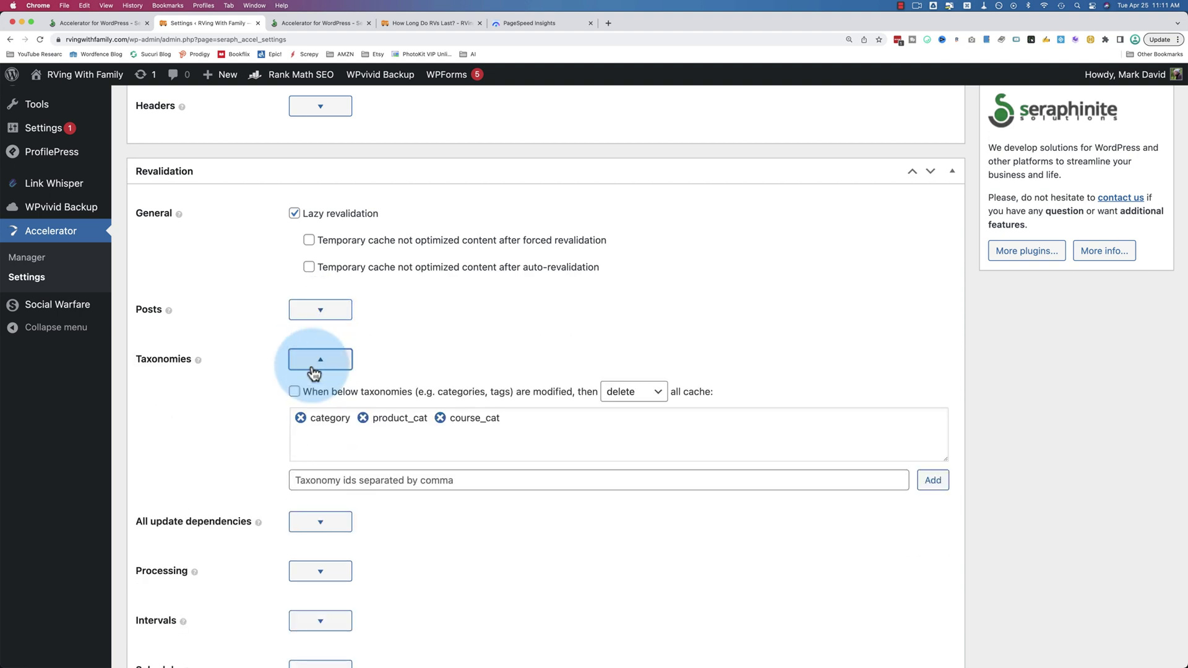
pyautogui.click(315, 370)
# - Scroll through the remaining Accelerator settings and back to the top, leaving defaults unchanged
pyautogui.scroll(-5, 254, 391)
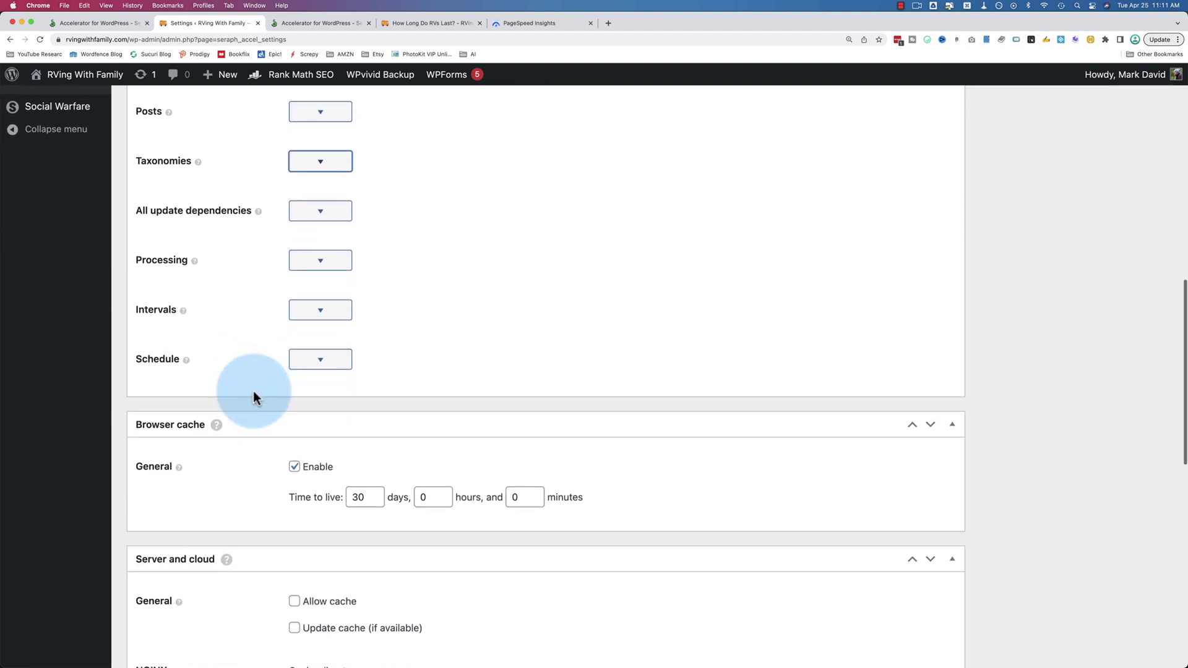
pyautogui.scroll(-4, 254, 391)
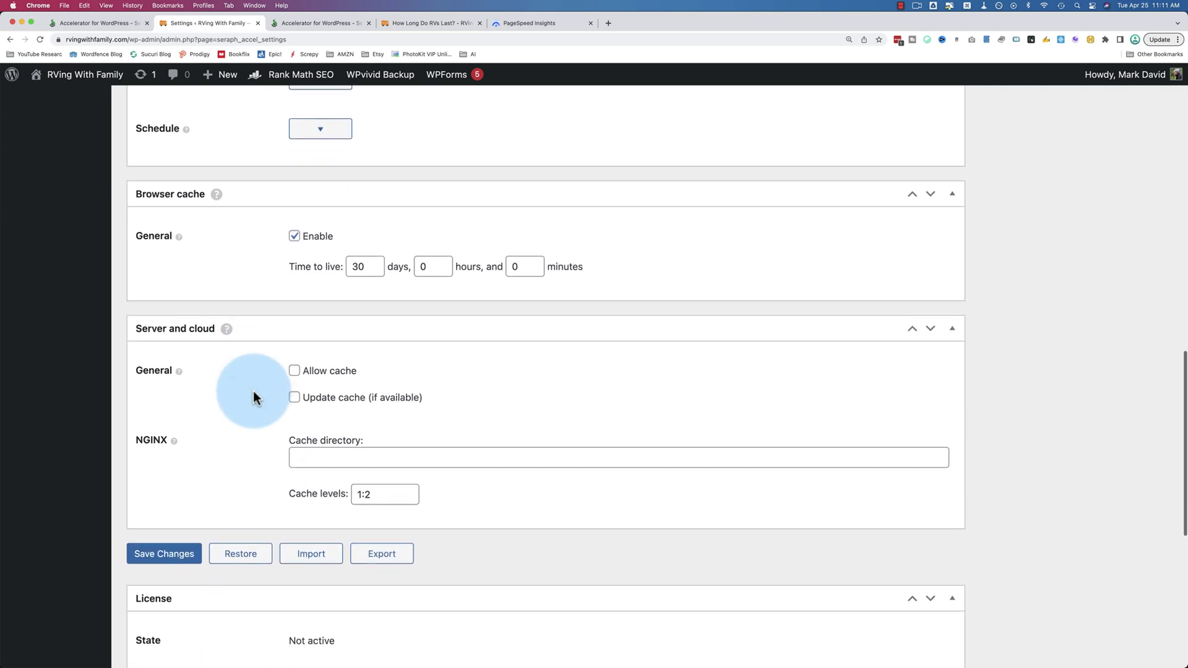
pyautogui.scroll(-3, 253, 391)
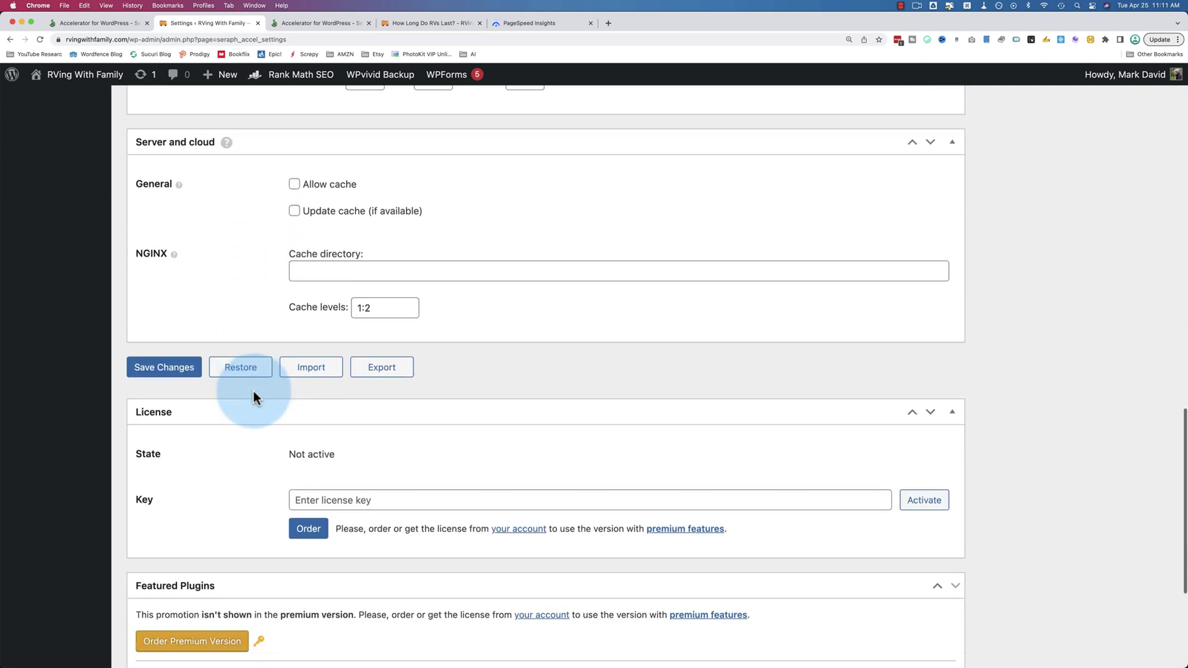
pyautogui.scroll(-5, 254, 391)
pyautogui.scroll(10, 254, 391)
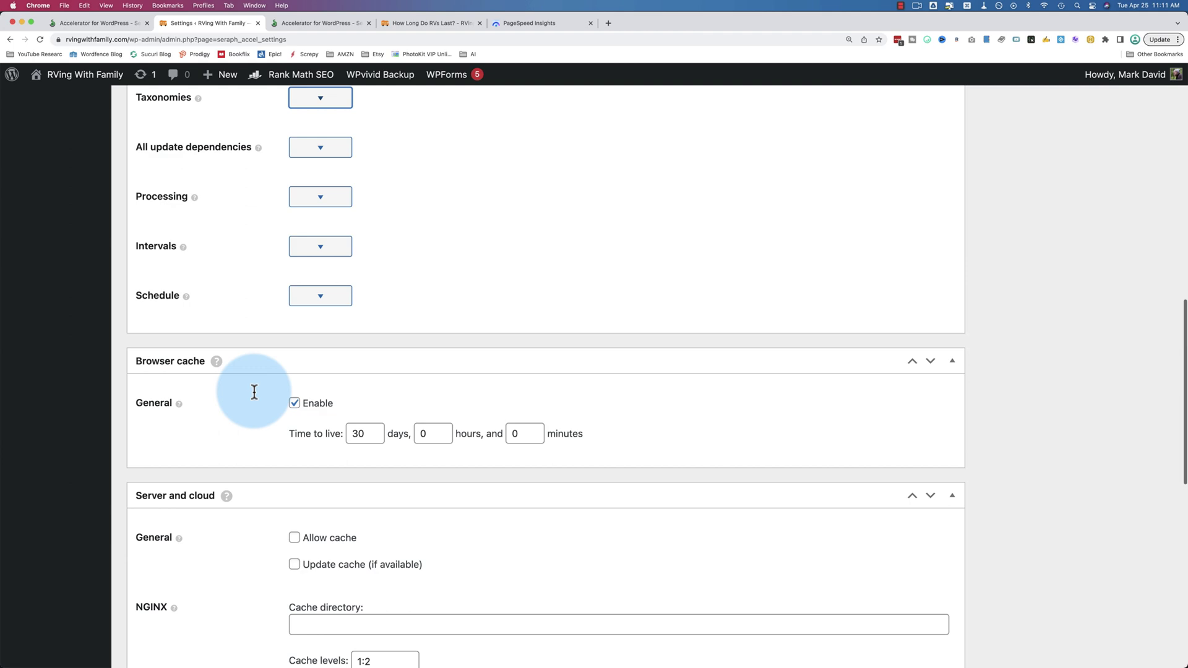
pyautogui.scroll(15, 254, 391)
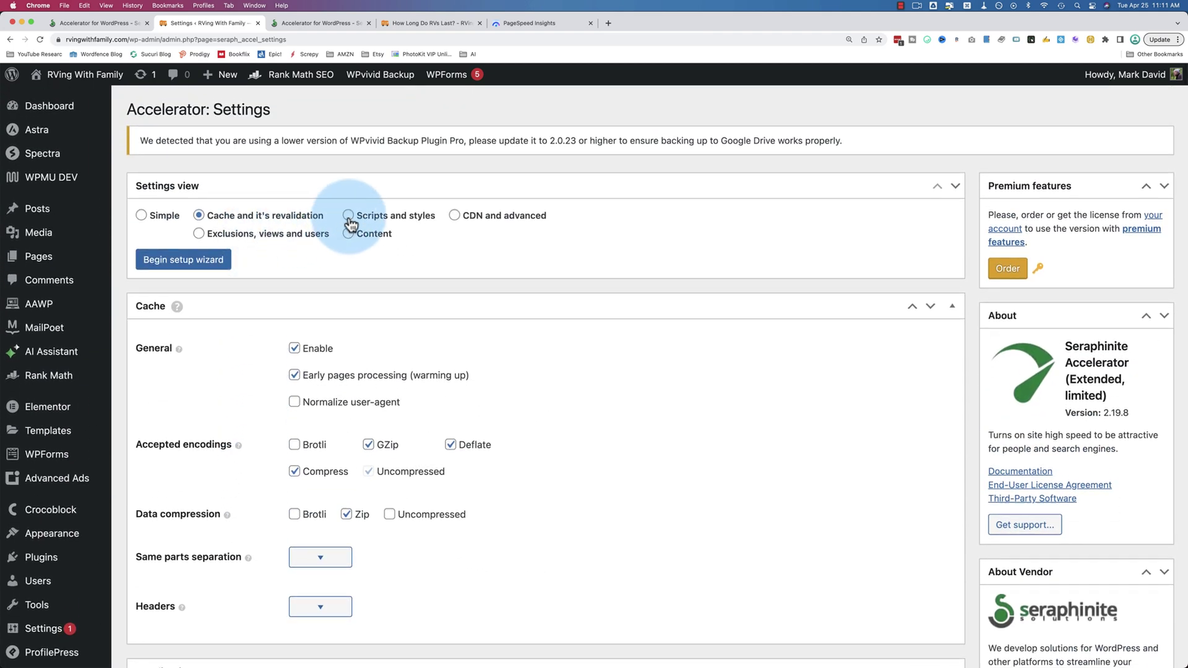
# - Show the Scripts and styles settings and inspect the script Minify and Lazy interactions options
pyautogui.click(350, 222)
pyautogui.scroll(-2, 264, 373)
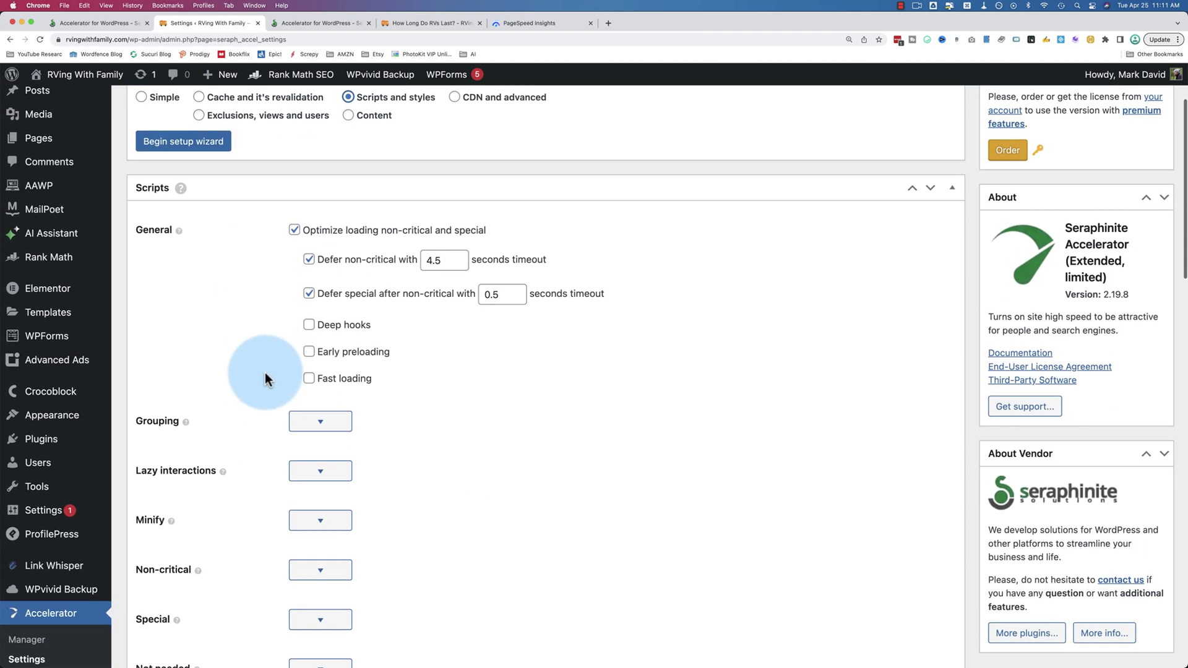
pyautogui.scroll(-3, 265, 372)
pyautogui.click(311, 363)
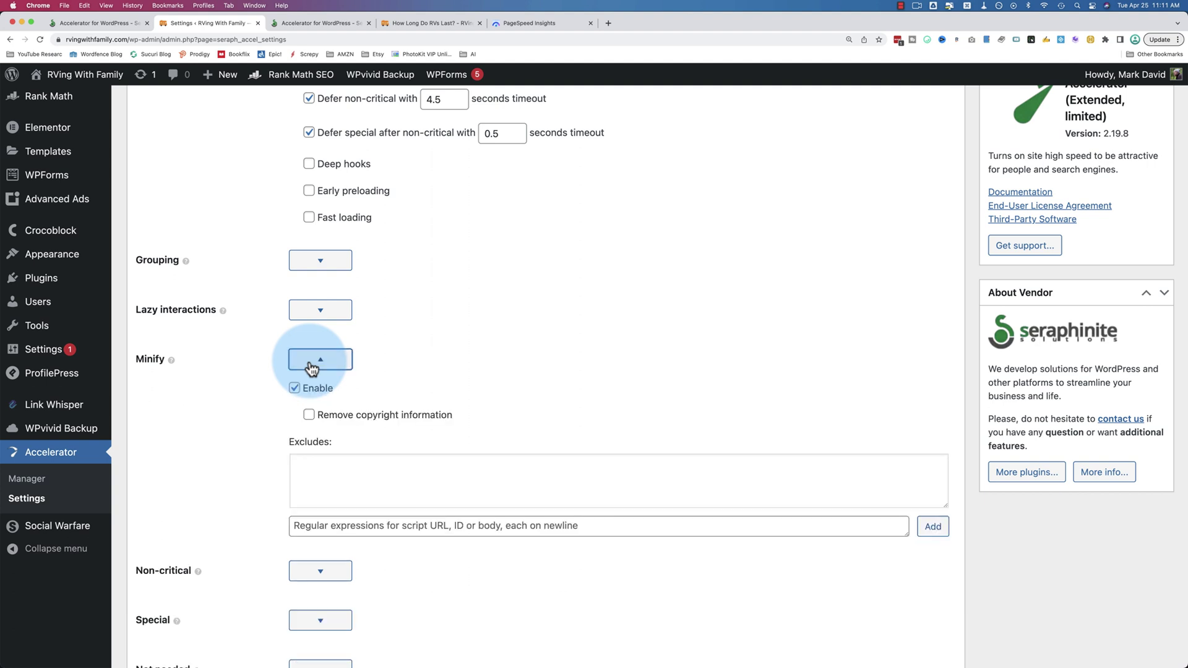
pyautogui.click(311, 365)
pyautogui.click(322, 313)
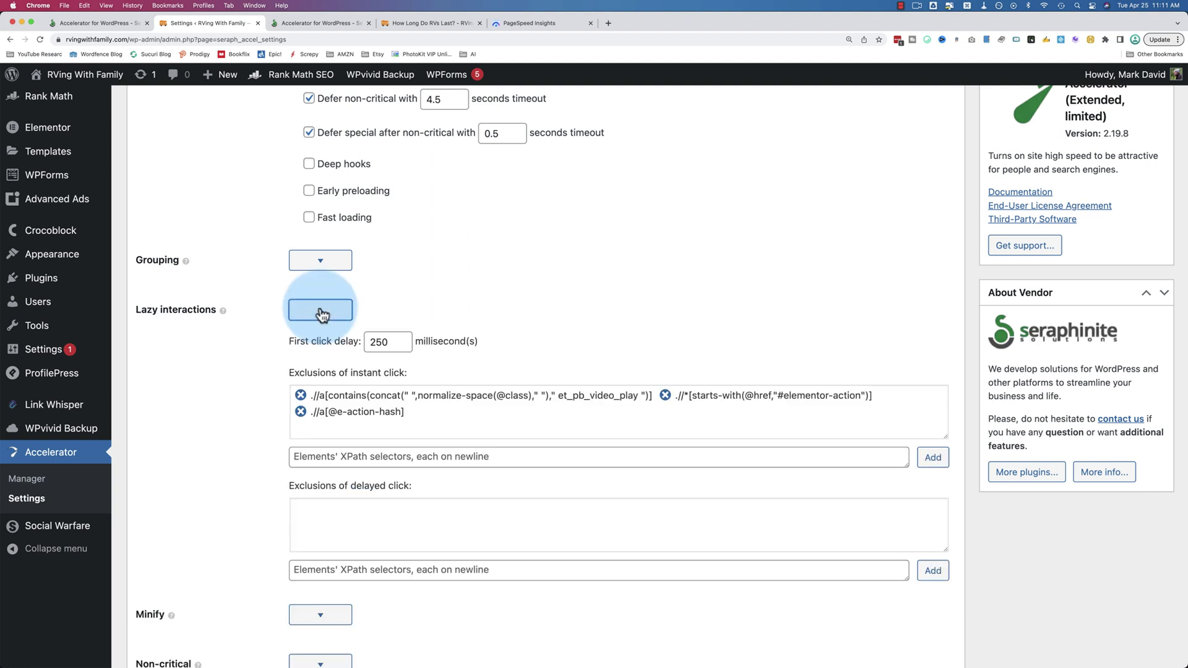
pyautogui.click(320, 311)
pyautogui.scroll(-10, 266, 325)
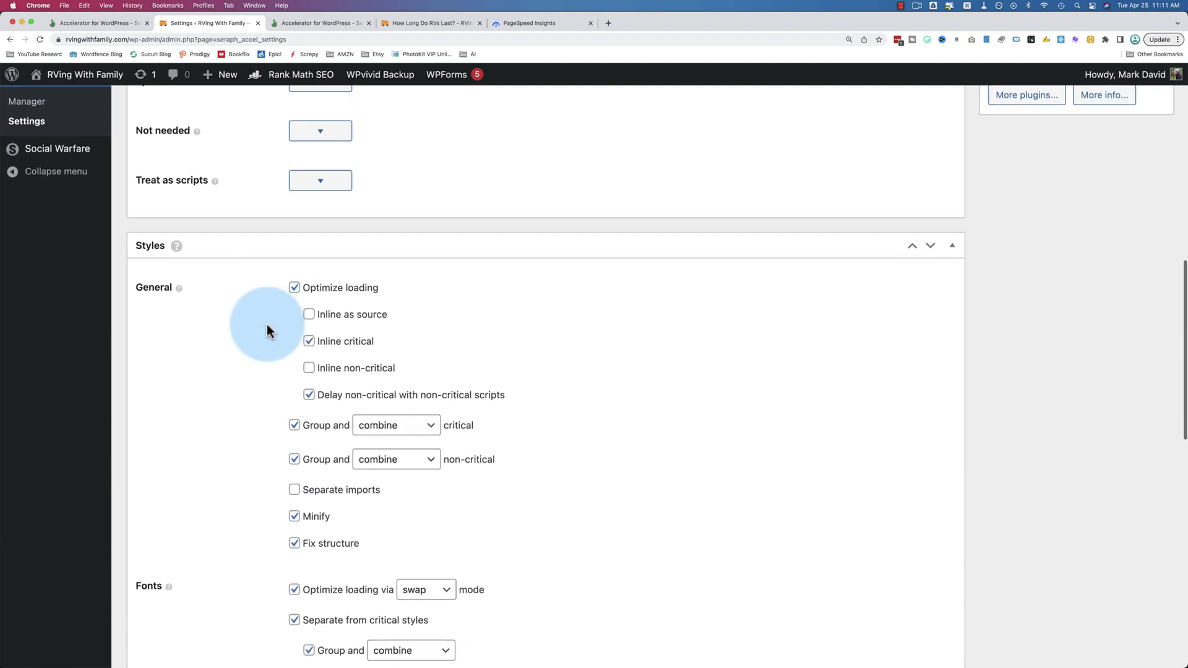
pyautogui.scroll(20, 267, 324)
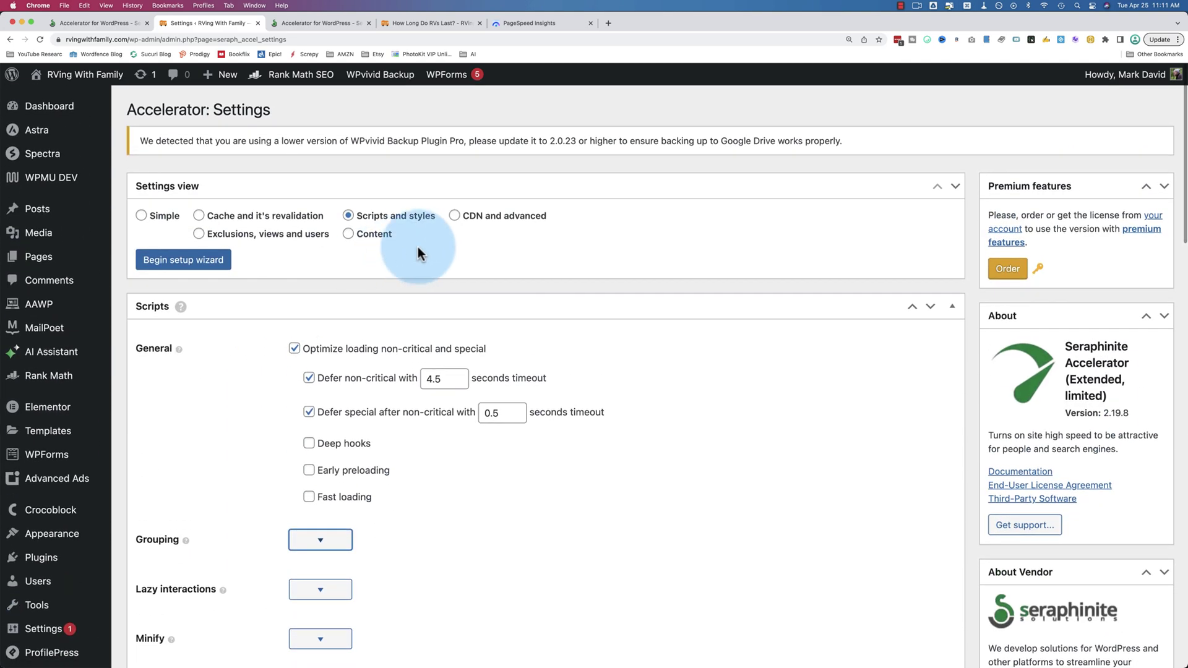
# - Switch to the CDN and advanced view, dismiss the LastPass save-card prompt, and review the options
pyautogui.click(455, 222)
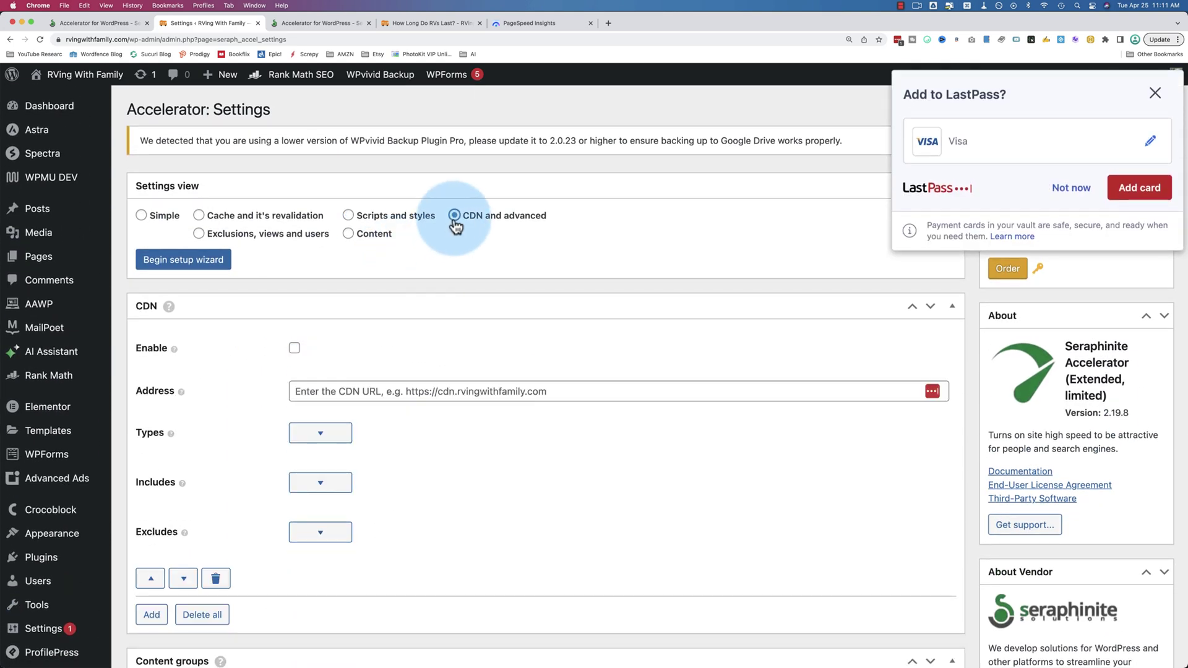
pyautogui.click(1154, 93)
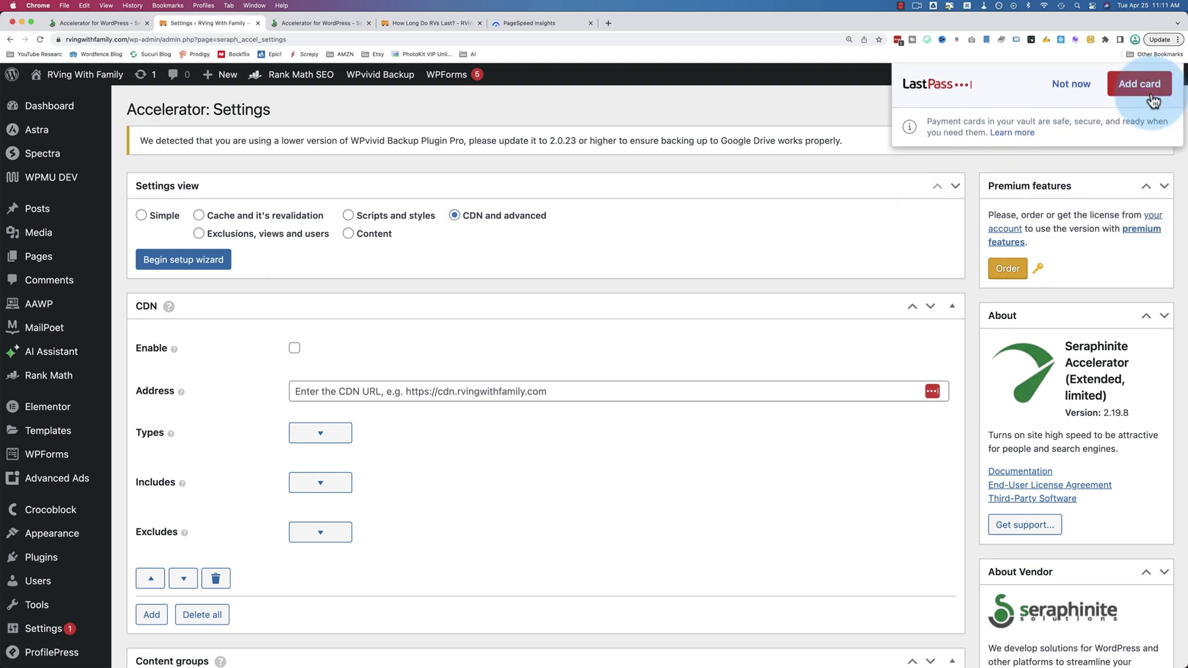
pyautogui.scroll(-10, 239, 362)
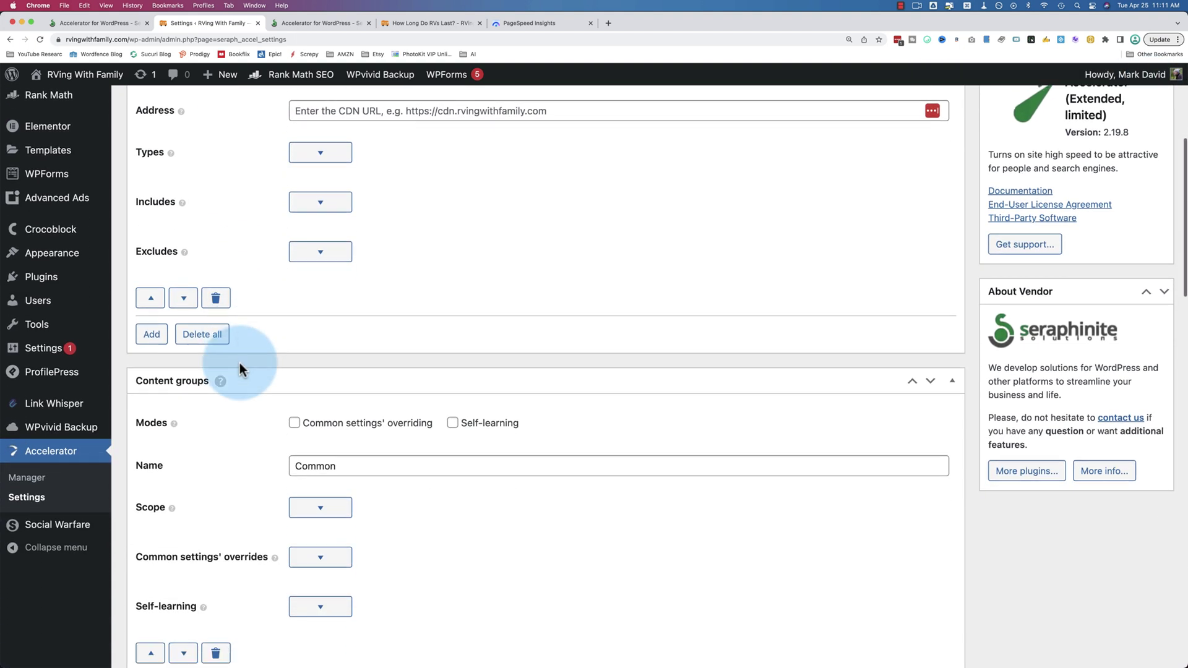
pyautogui.scroll(-5, 239, 362)
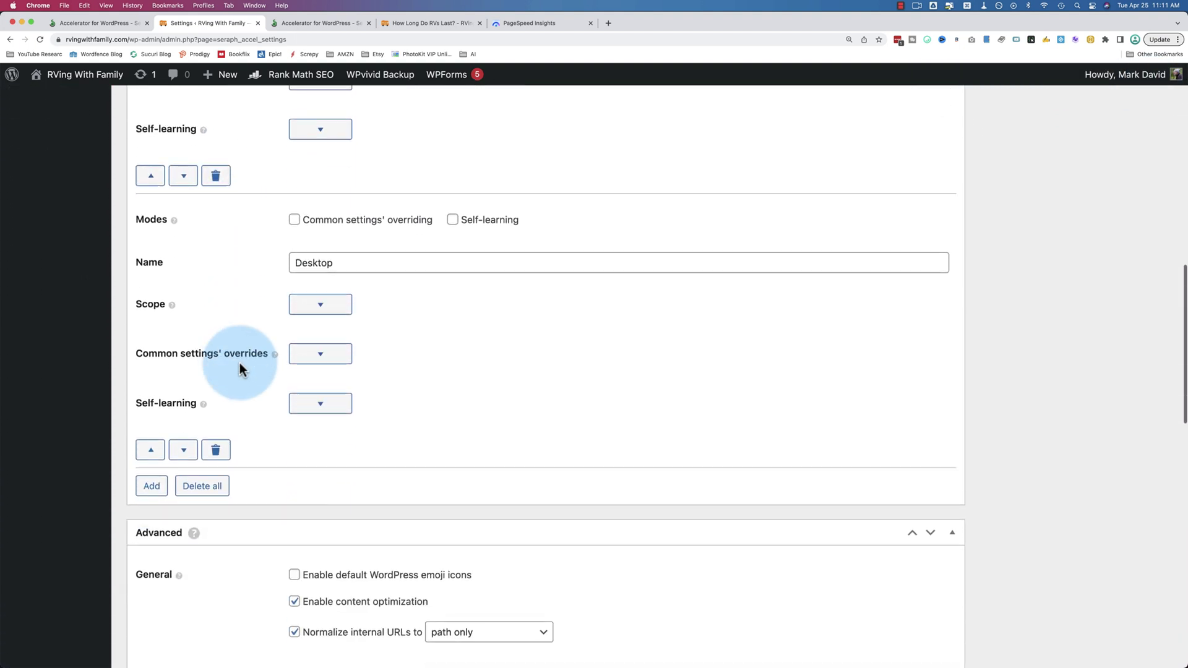
pyautogui.scroll(-7, 240, 363)
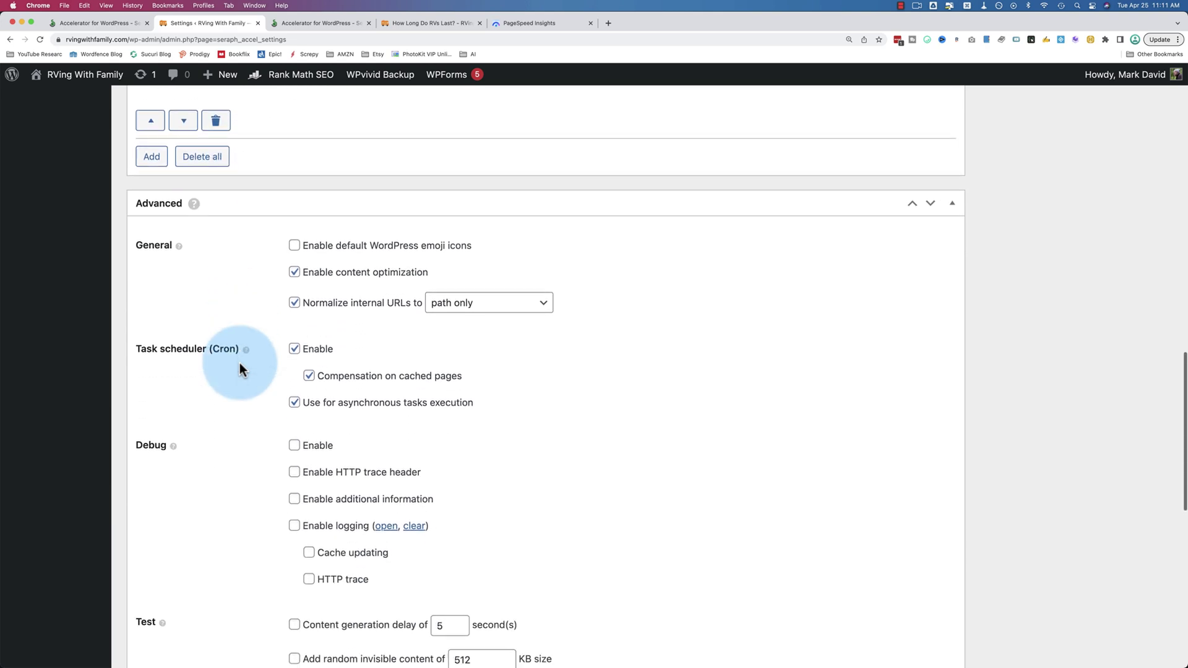
pyautogui.scroll(-1, 240, 363)
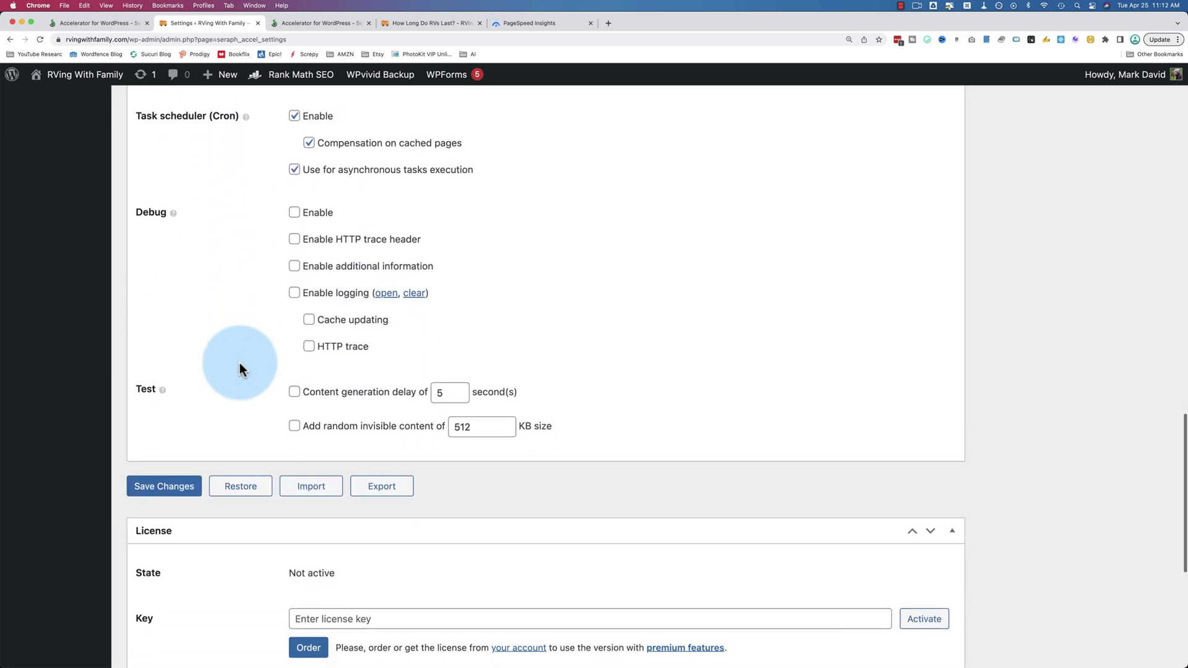
pyautogui.scroll(-4, 240, 363)
pyautogui.scroll(12, 240, 363)
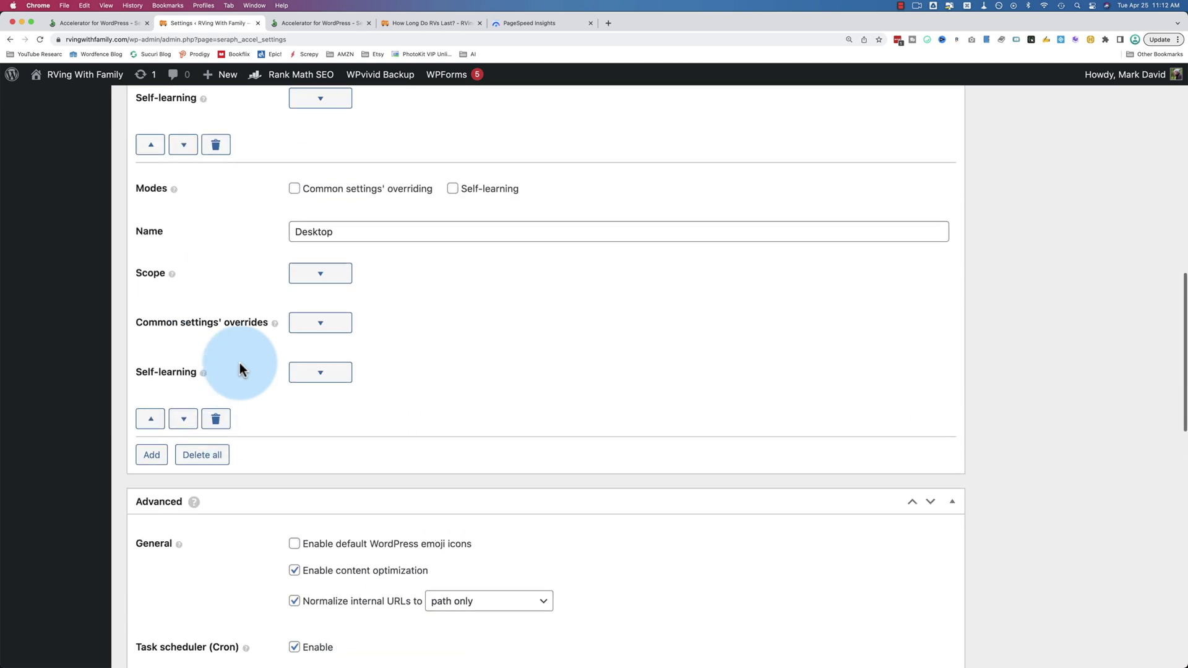
pyautogui.scroll(14, 239, 362)
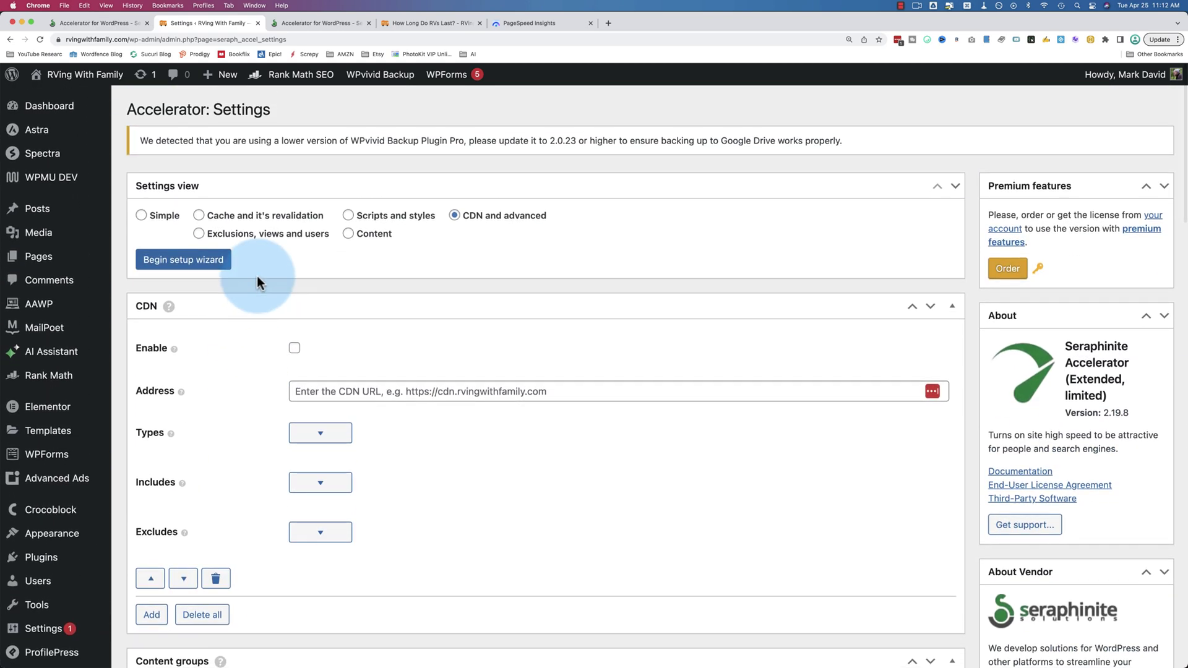
# - Review the Exclusions, views and users settings without changing anything
pyautogui.click(265, 233)
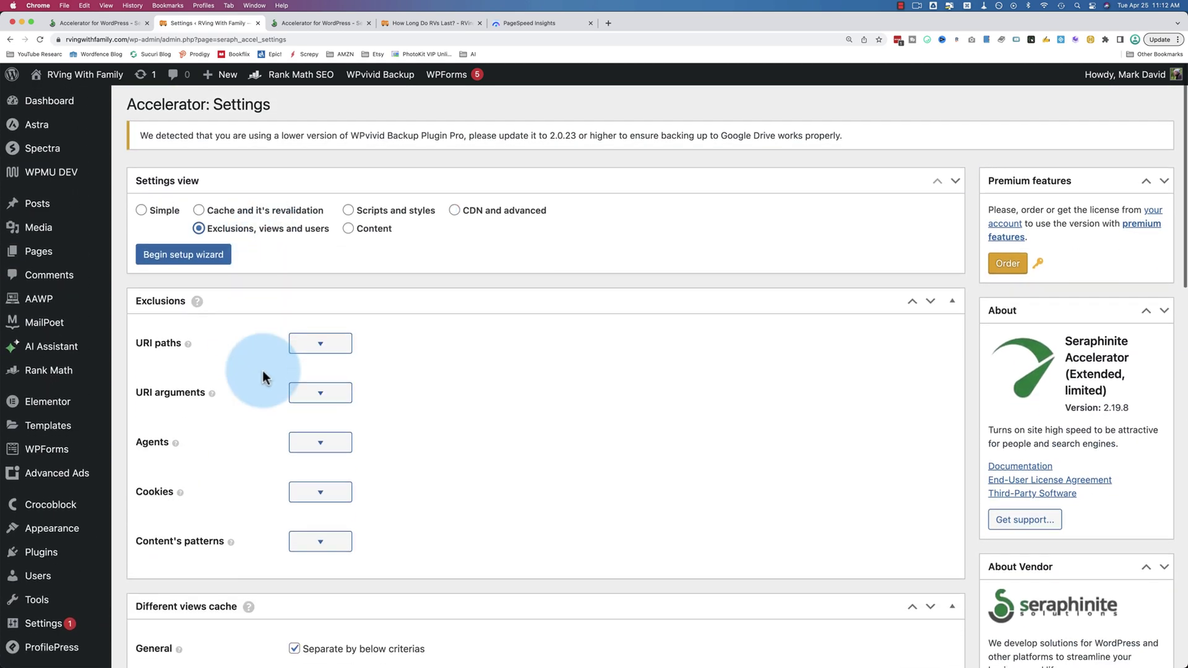
pyautogui.scroll(-5, 262, 378)
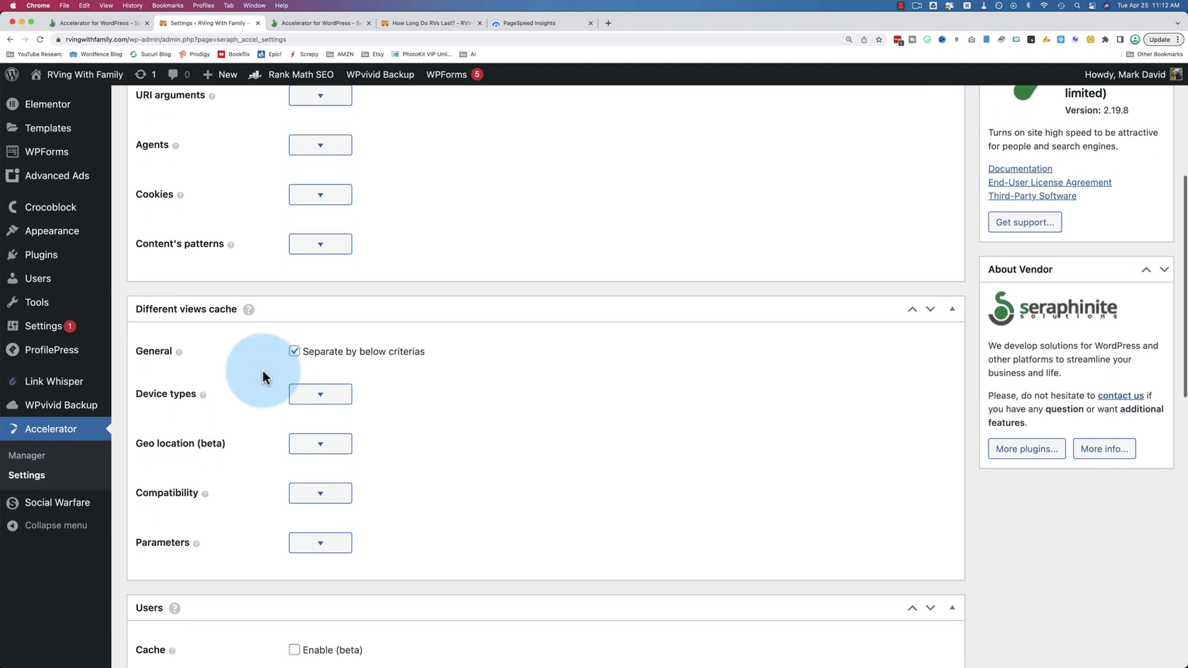
pyautogui.scroll(-5, 262, 377)
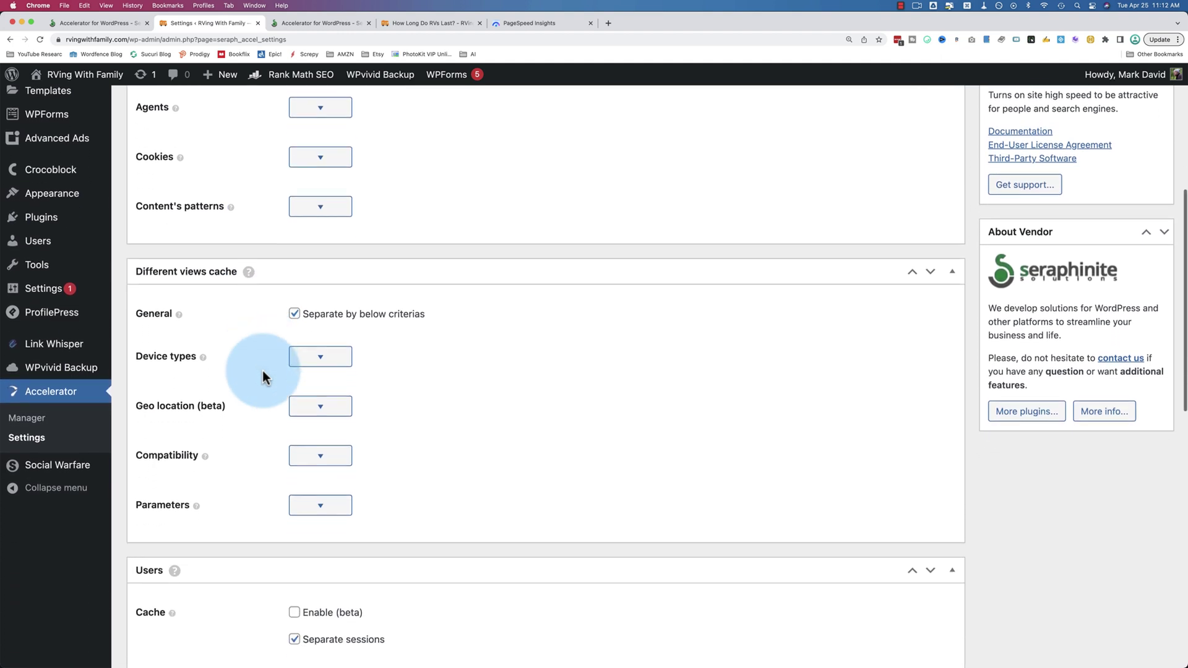
pyautogui.scroll(-4, 262, 370)
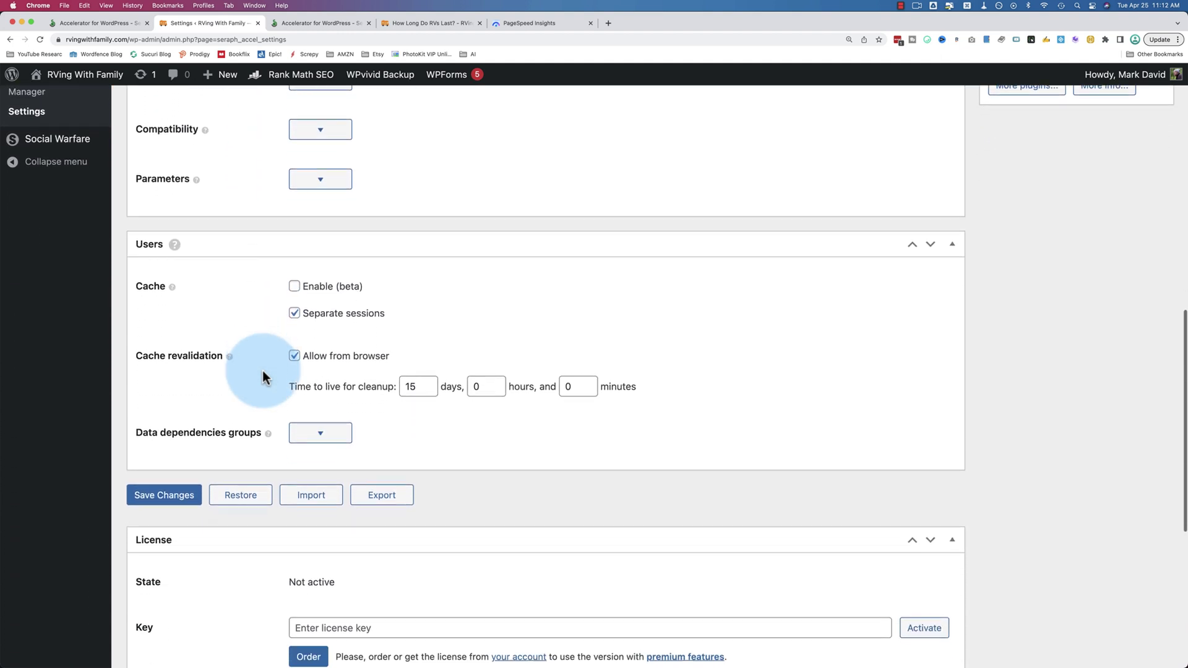
pyautogui.scroll(13, 262, 371)
pyautogui.scroll(1, 263, 370)
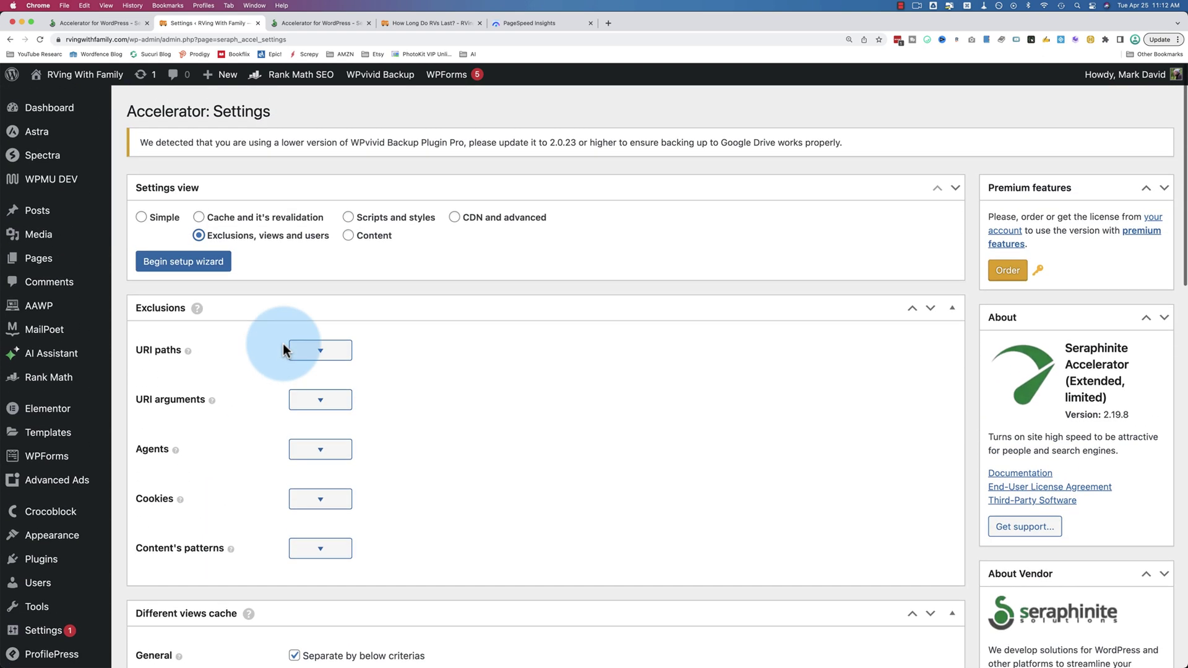
# - Review the Content settings (images under 2 KB inlined, WebP quality 80), then go to Accelerator Manager
pyautogui.press('Right')
pyautogui.scroll(-1, 241, 342)
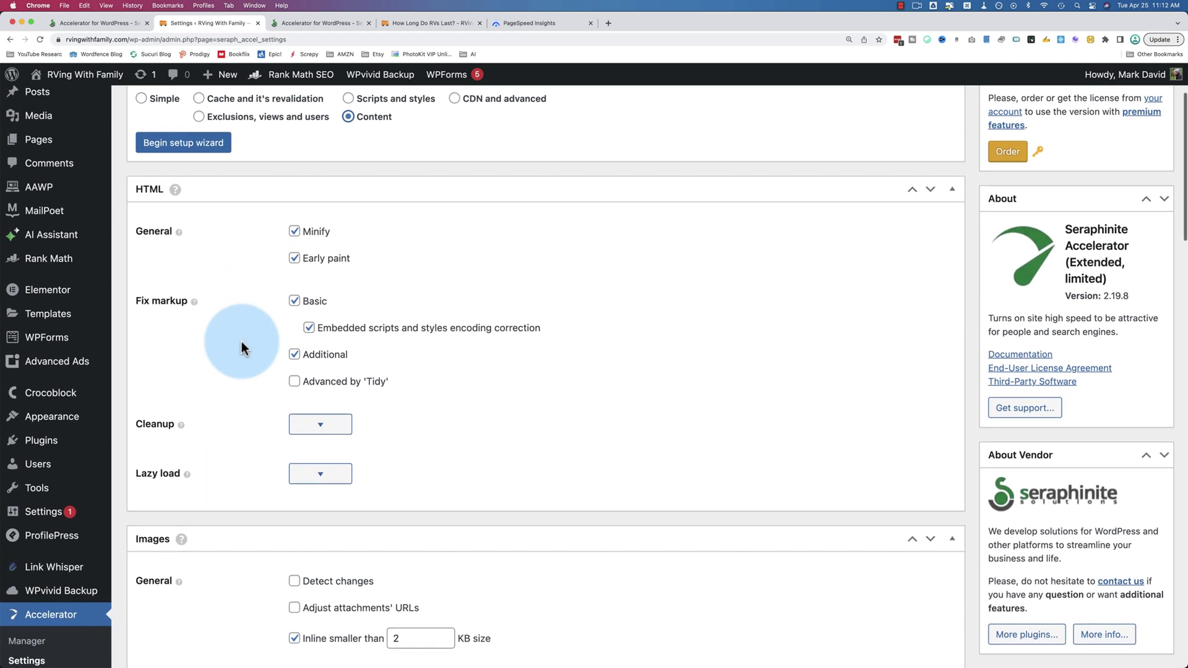
pyautogui.scroll(-4, 242, 342)
pyautogui.scroll(-4, 241, 342)
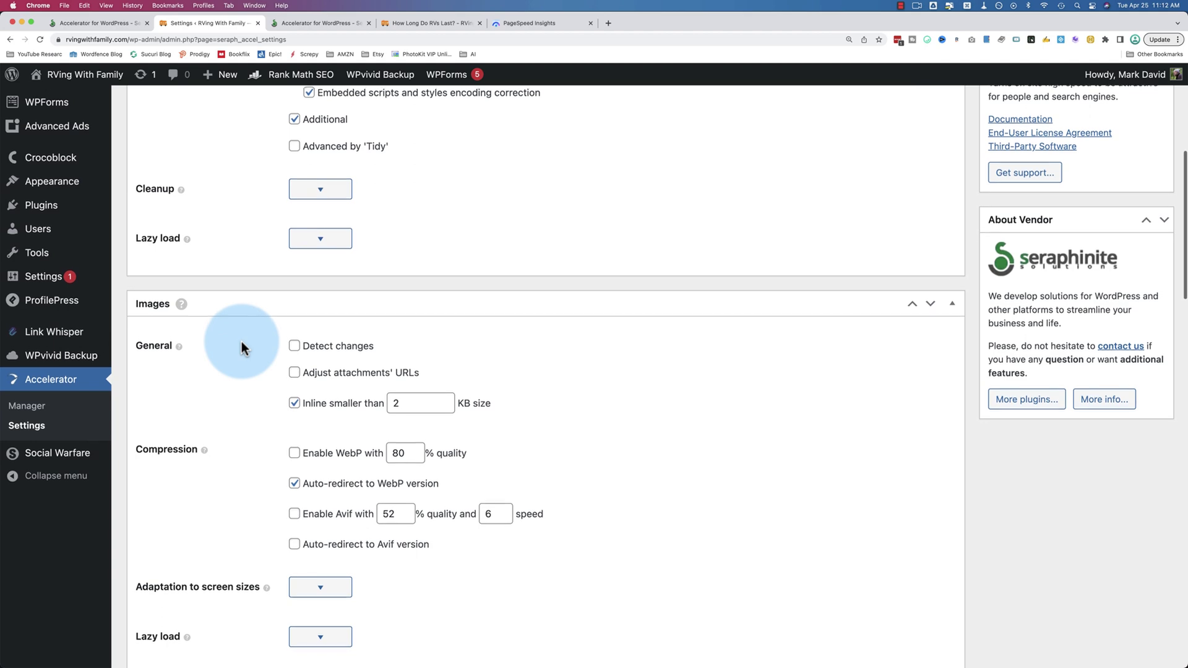
pyautogui.scroll(-3, 242, 342)
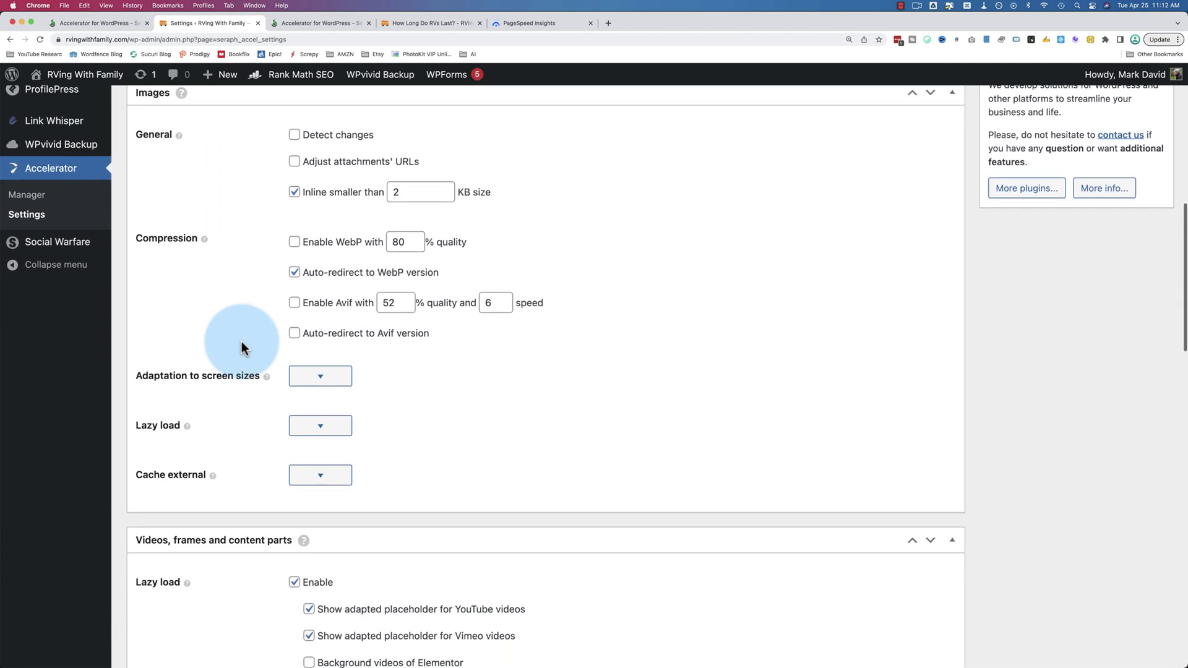
pyautogui.scroll(-8, 242, 342)
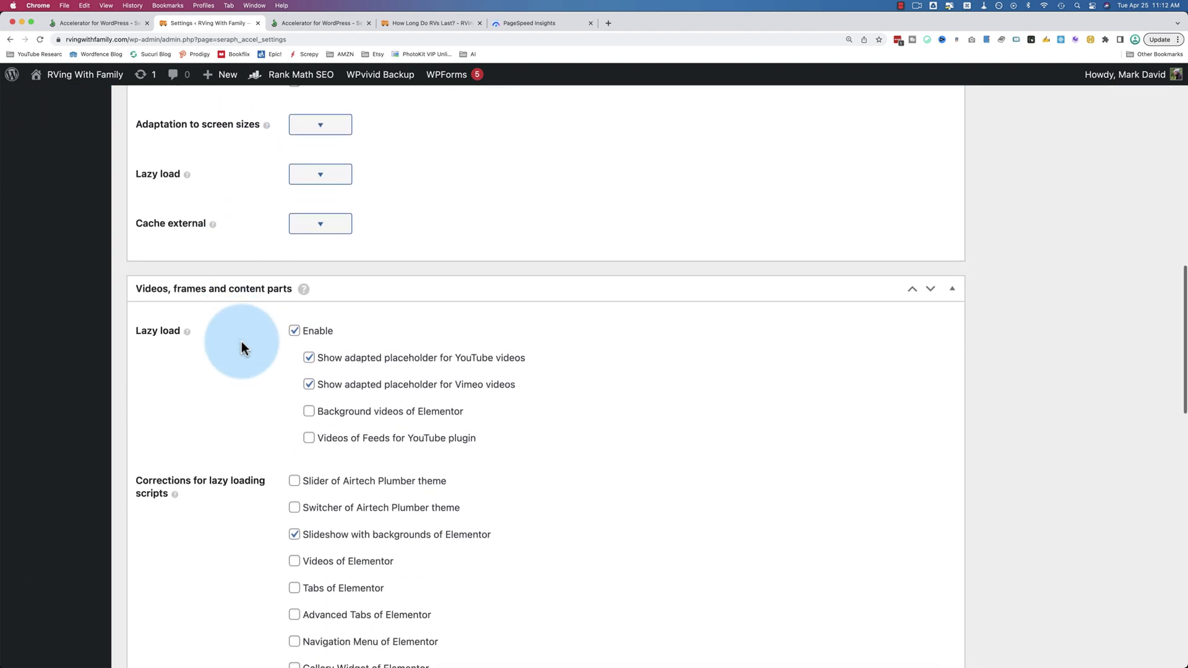
pyautogui.scroll(-12, 241, 341)
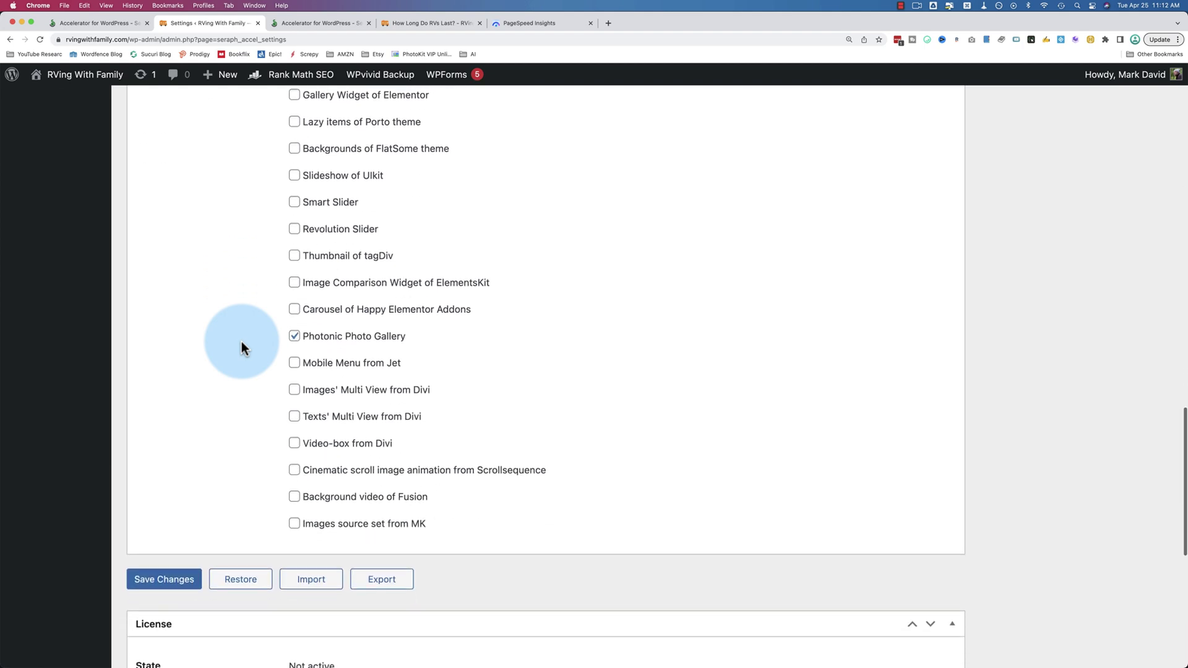
pyautogui.scroll(2, 199, 361)
pyautogui.scroll(5, 200, 361)
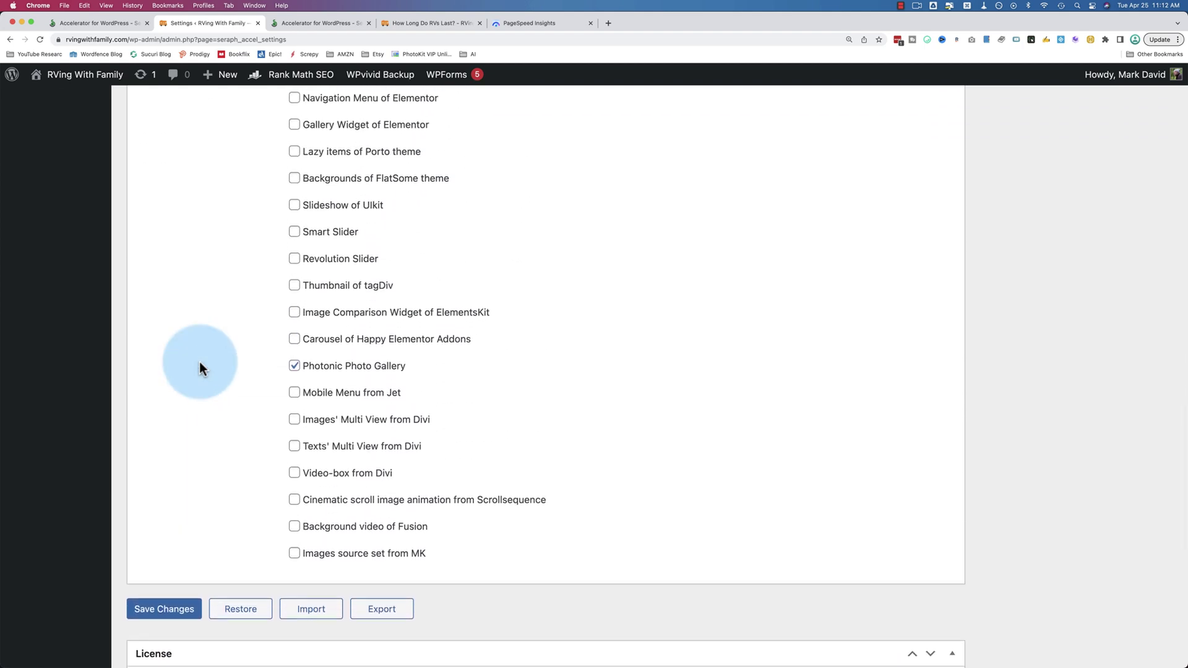
pyautogui.scroll(-3, 199, 365)
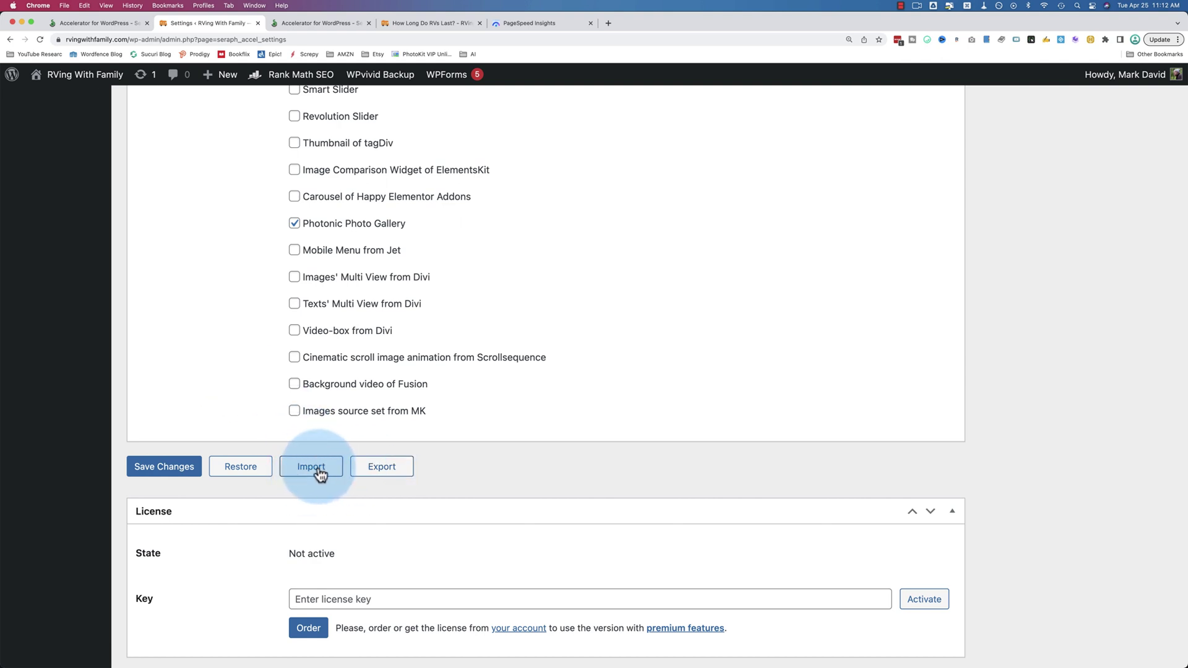
pyautogui.scroll(15, 210, 416)
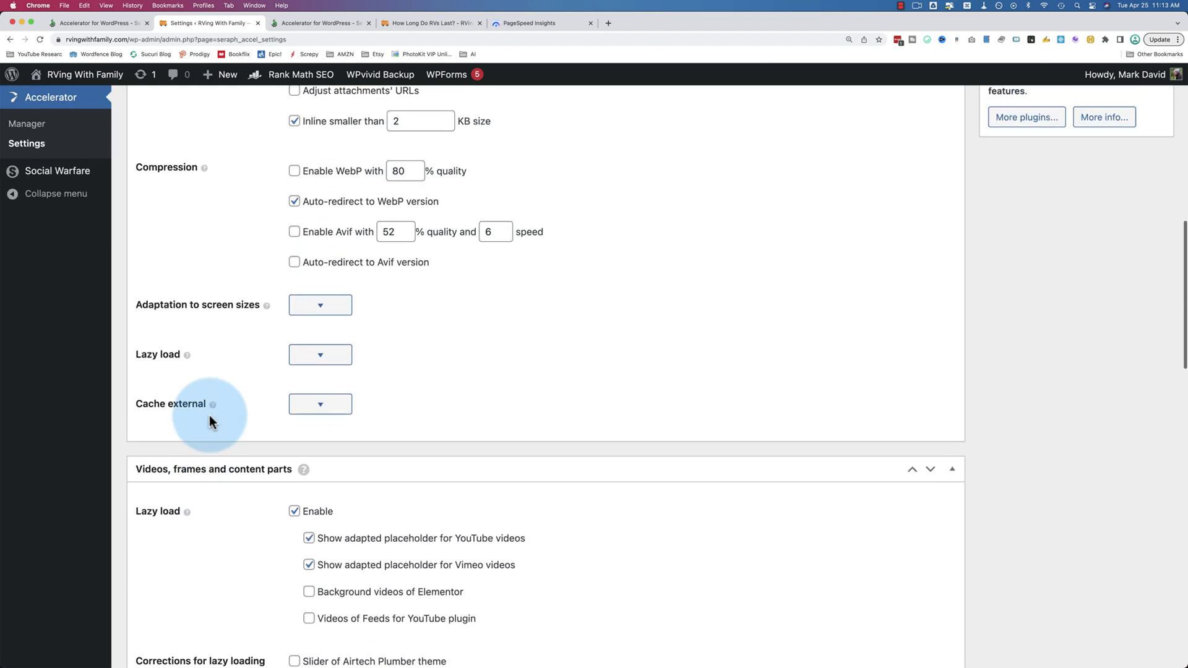
pyautogui.scroll(5, 209, 415)
pyautogui.click(36, 365)
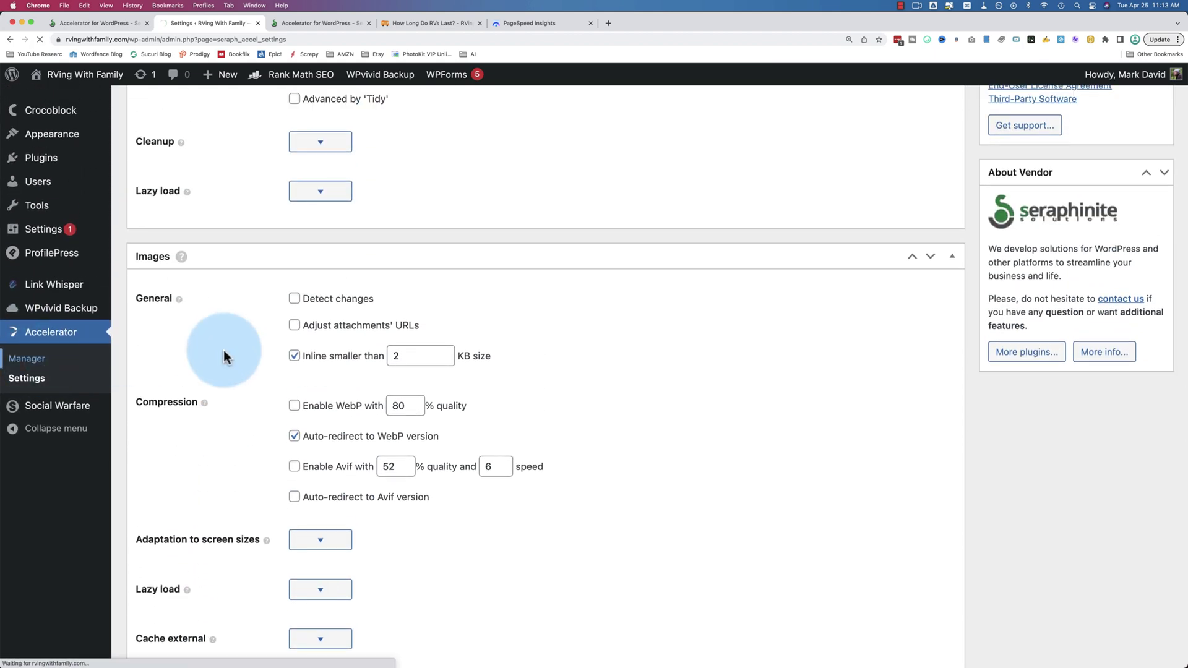
# - Copy the how-long-do-rvs-last URL from the optimization queue and return to the 'How Long Do RVs Last?' article
pyautogui.scroll(-4, 158, 387)
pyautogui.scroll(-5, 158, 387)
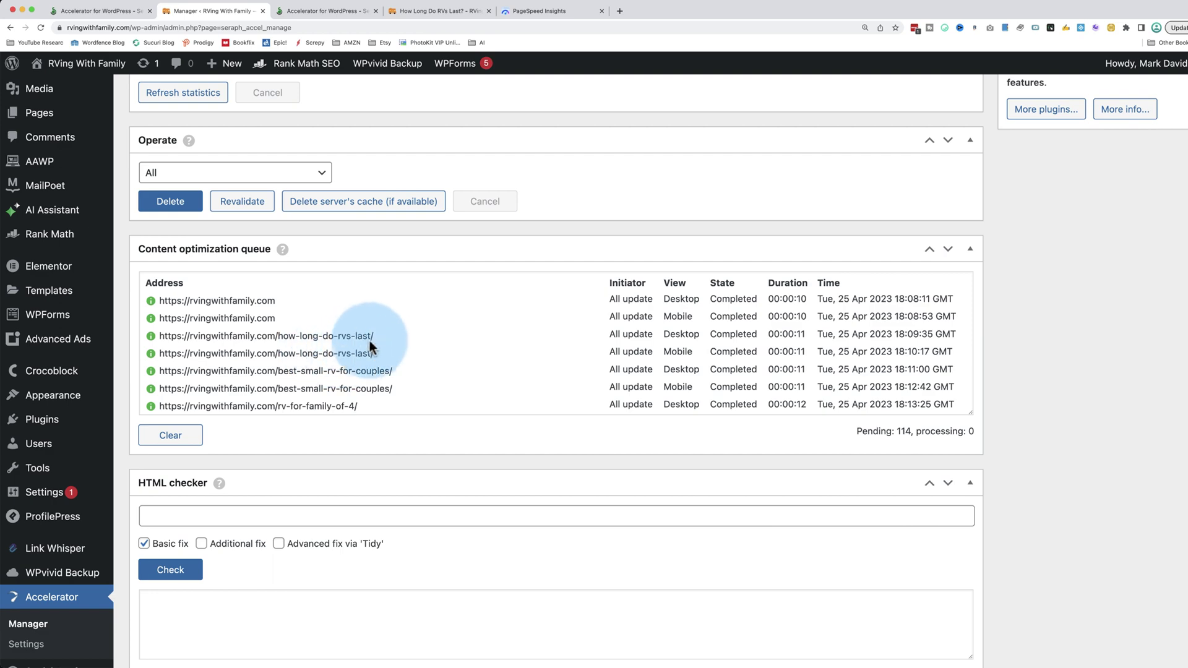
pyautogui.moveTo(370, 340); pyautogui.dragTo(200, 338)
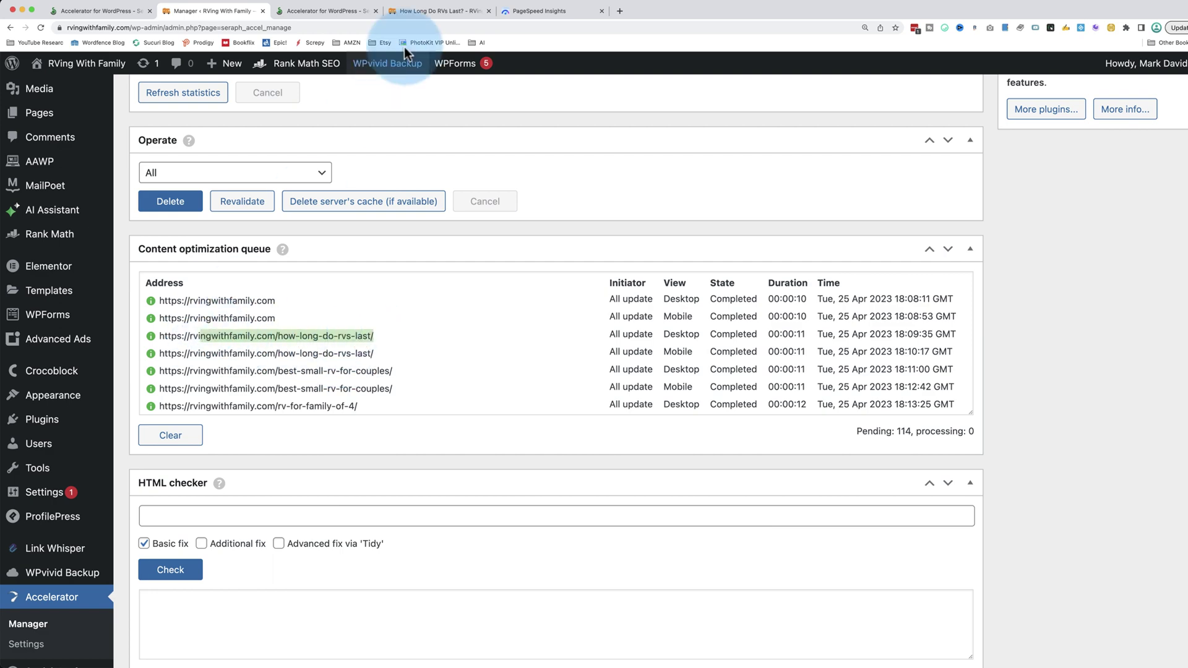
pyautogui.click(344, 15)
pyautogui.hotkey('ctrl', 'Tab')
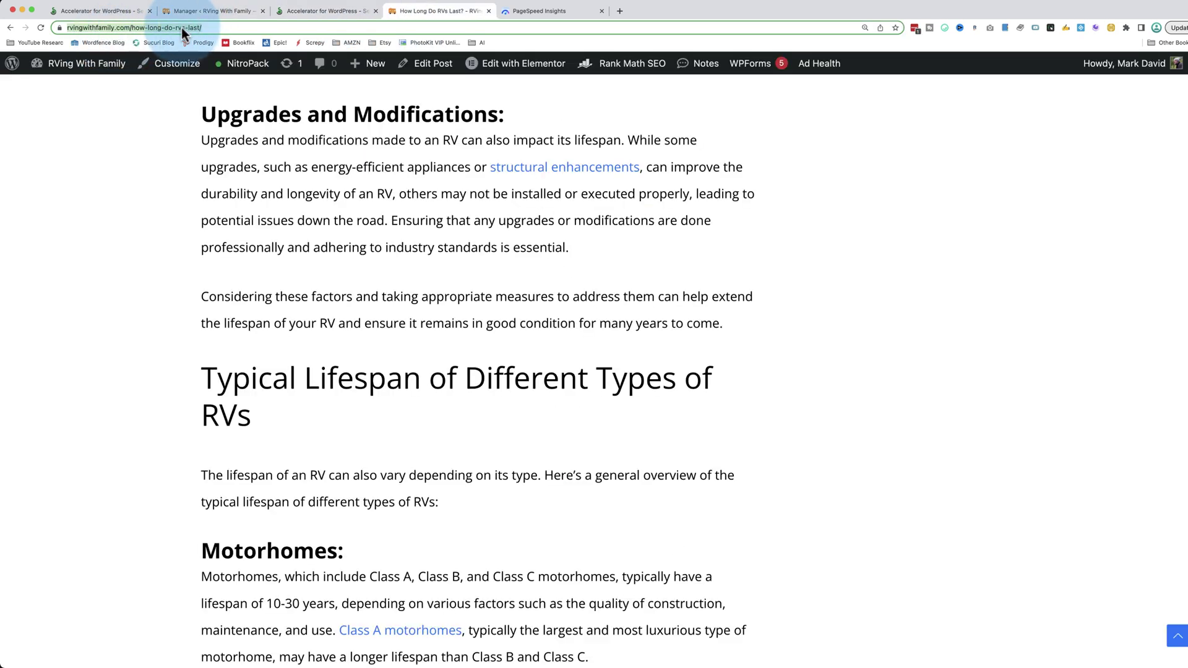
pyautogui.click(216, 15)
pyautogui.click(465, 341)
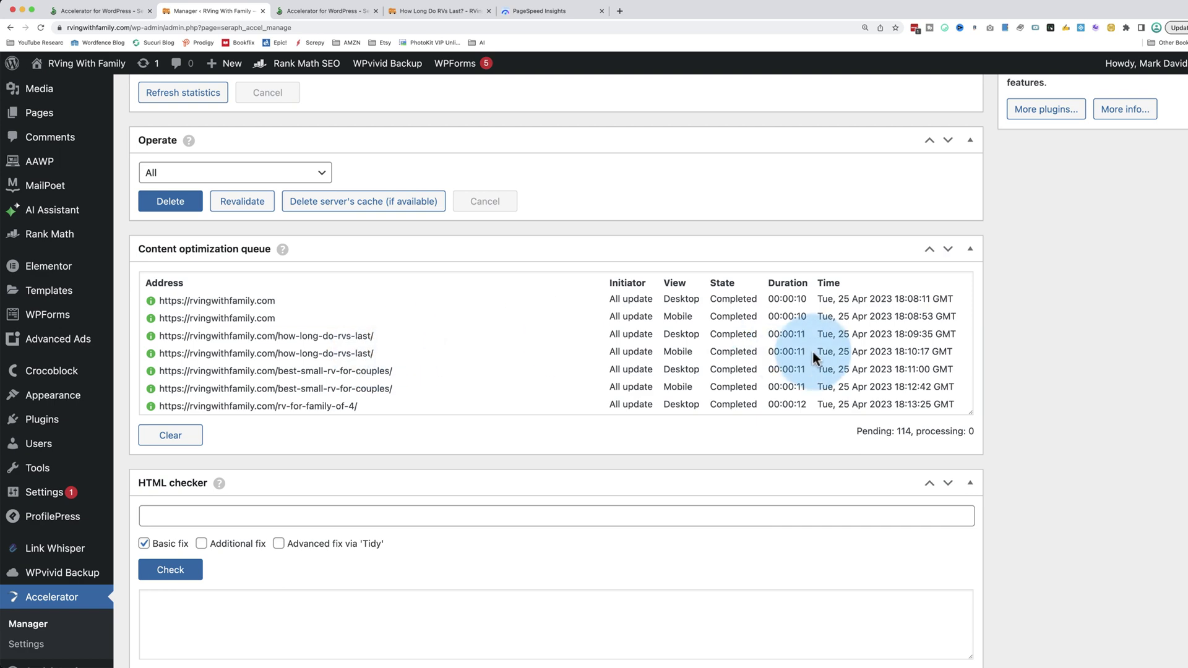
pyautogui.tripleClick(305, 336)
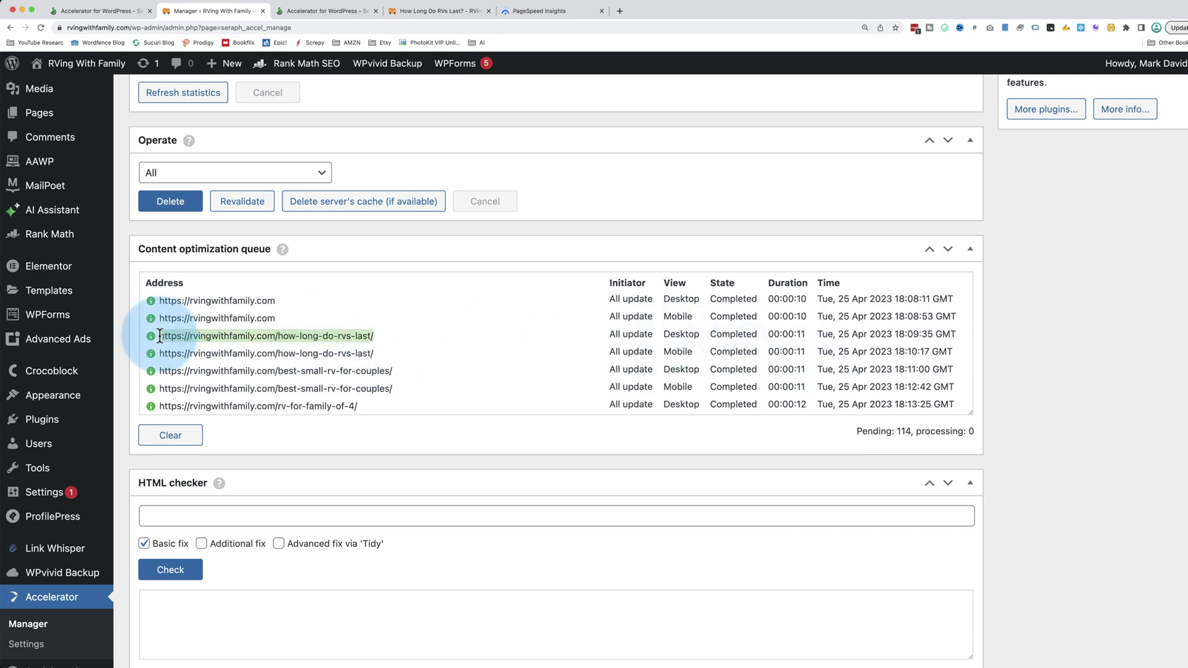
pyautogui.rightClick(184, 337)
pyautogui.click(205, 362)
pyautogui.click(442, 10)
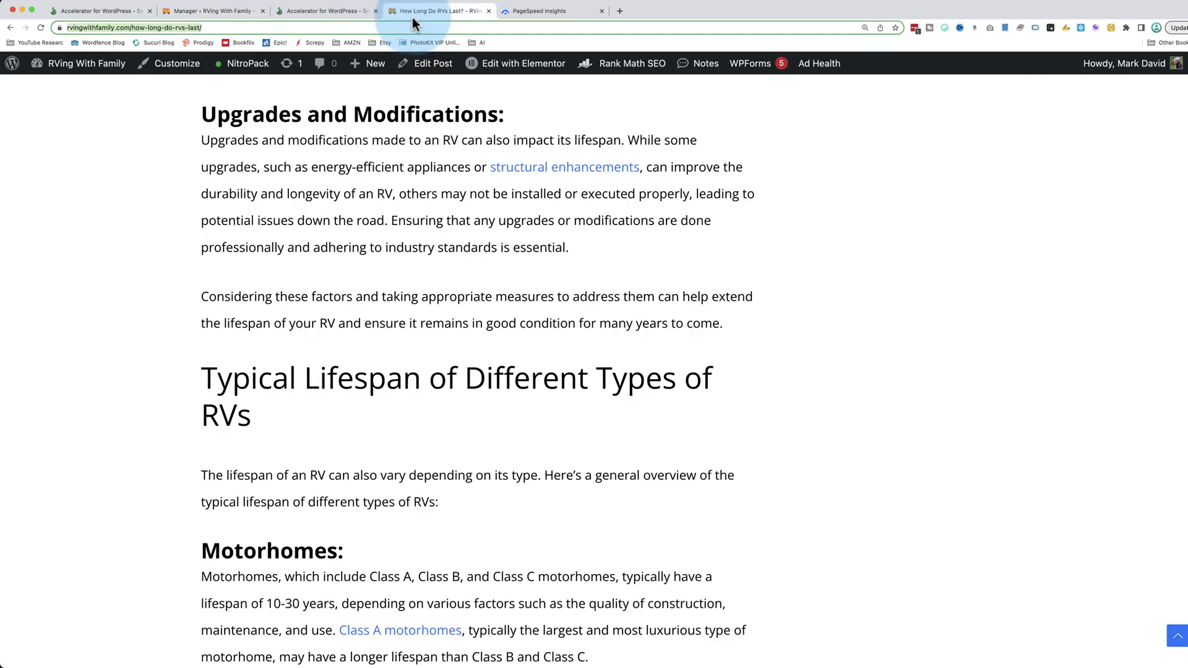
# - Start a new PageSpeed Insights test on the pasted RV article URL
pyautogui.click(567, 12)
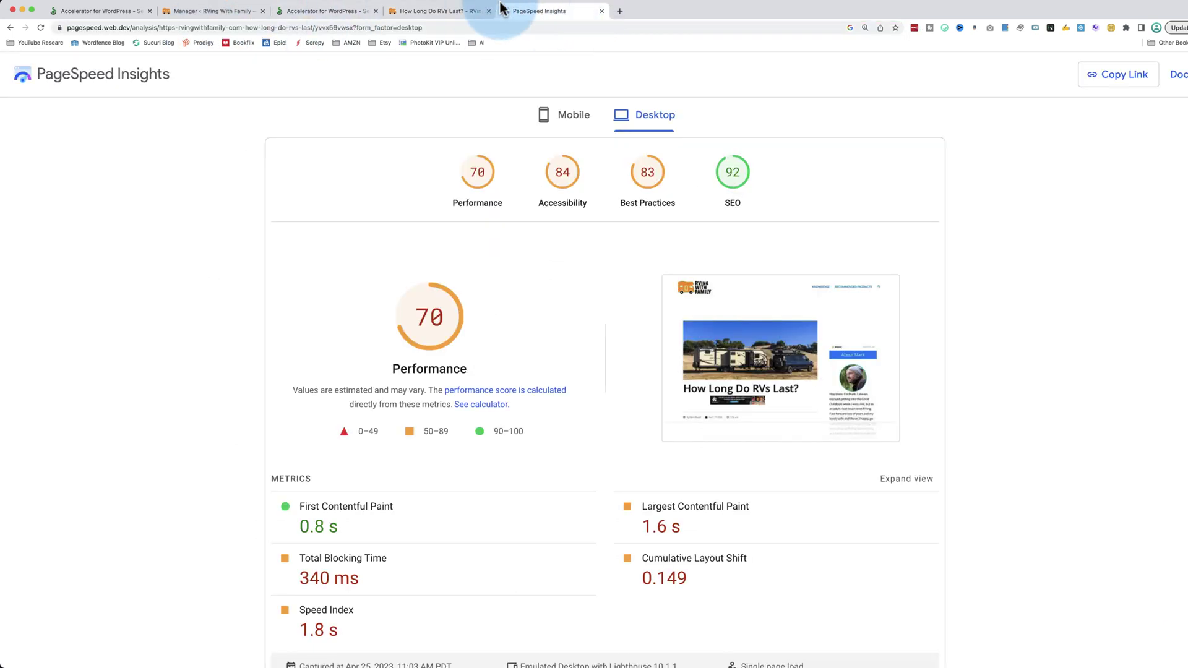
pyautogui.click(619, 11)
pyautogui.click(673, 119)
pyautogui.press('super+v')
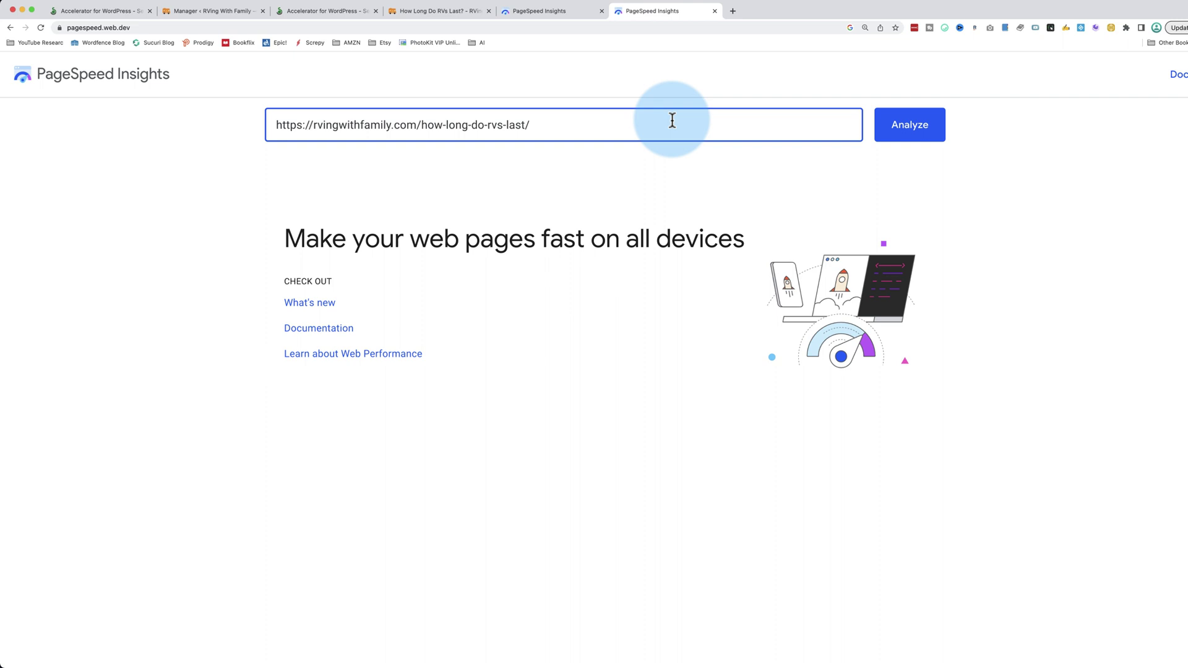
pyautogui.click(897, 132)
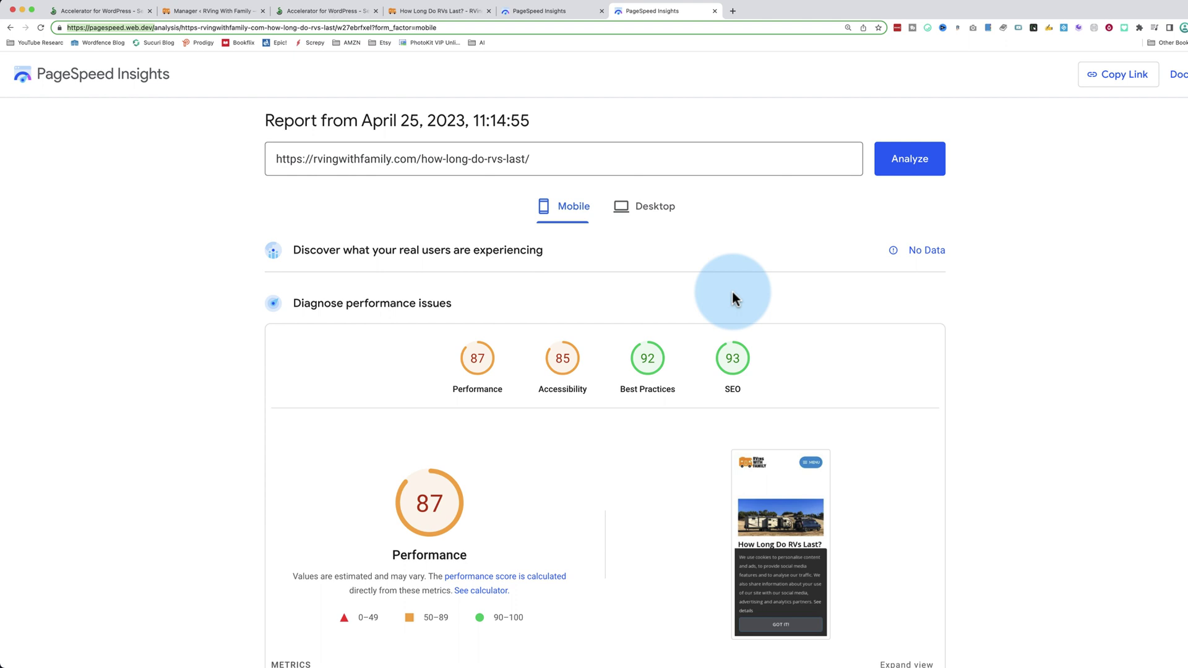
# - Review the mobile results, which show a performance score of 87
pyautogui.scroll(-4, 733, 298)
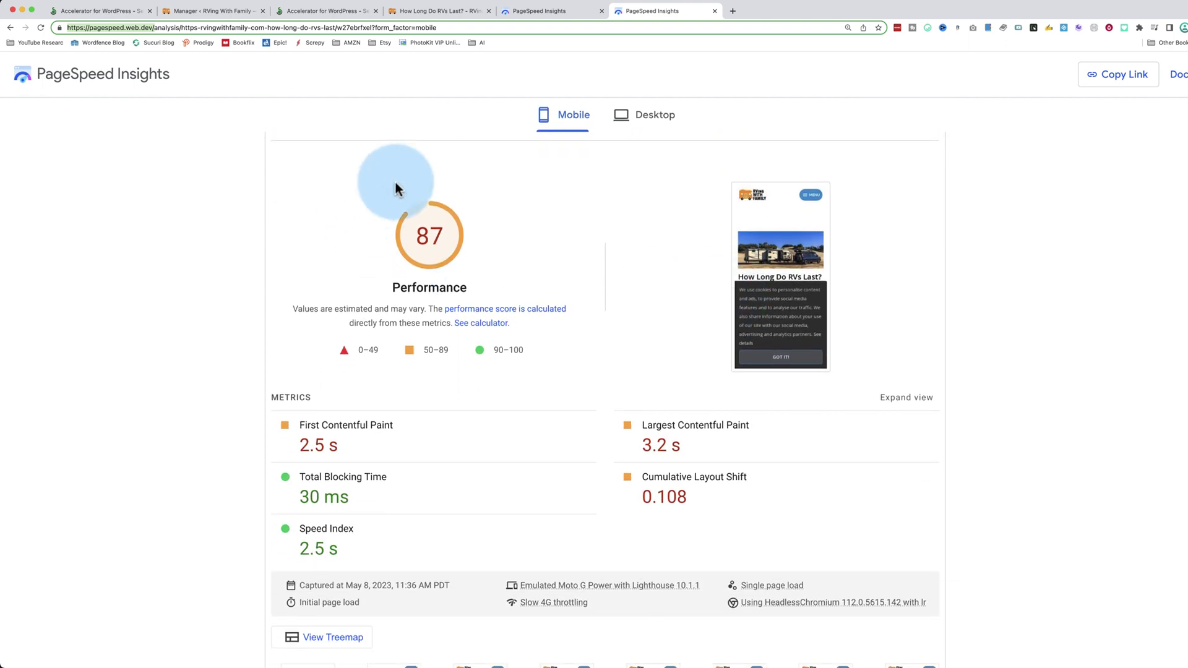
pyautogui.scroll(-3, 443, 264)
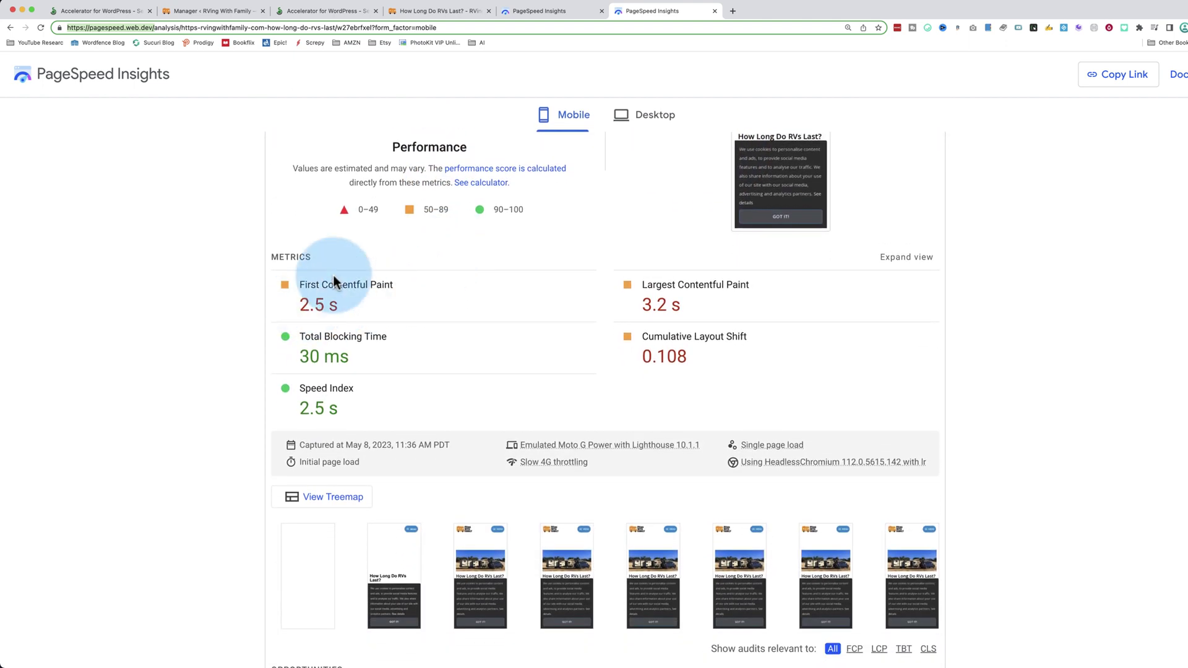
pyautogui.scroll(2, 333, 276)
pyautogui.scroll(-1, 349, 427)
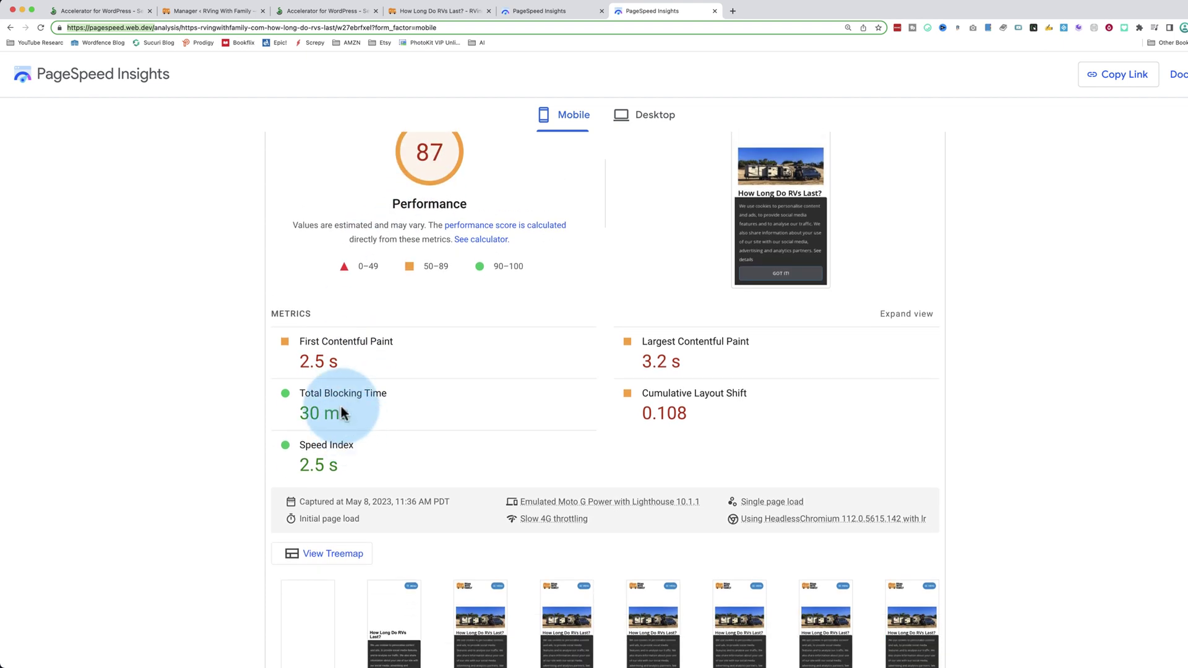
pyautogui.moveTo(294, 364); pyautogui.dragTo(347, 365)
pyautogui.scroll(-8, 381, 367)
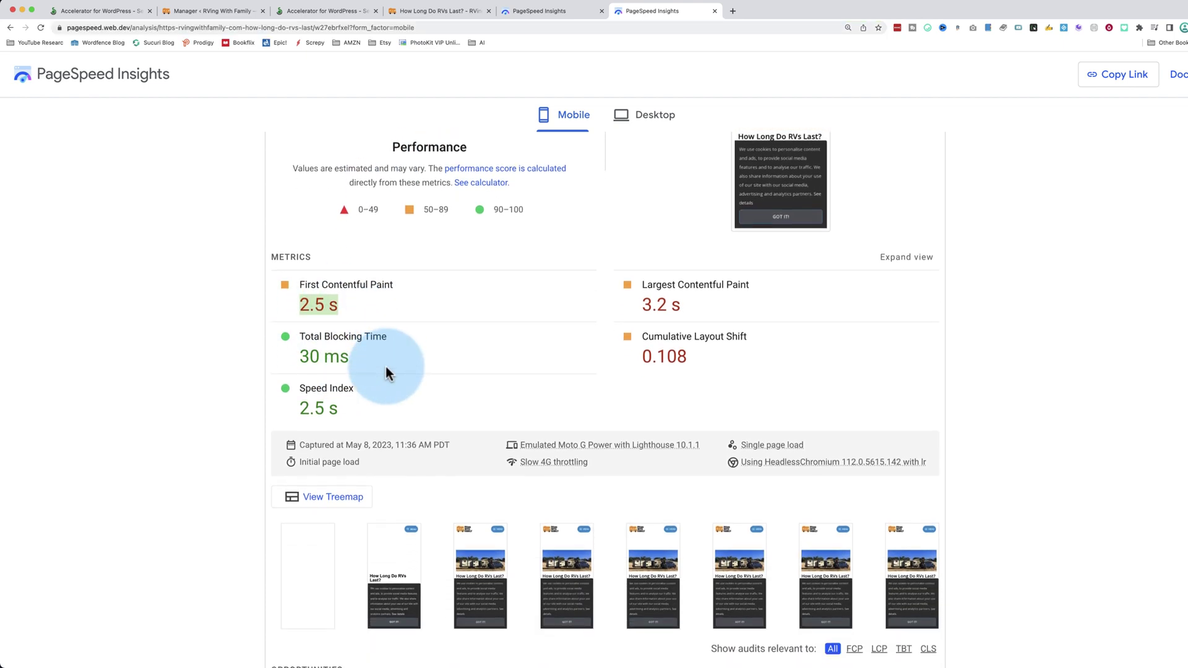
pyautogui.scroll(-6, 385, 366)
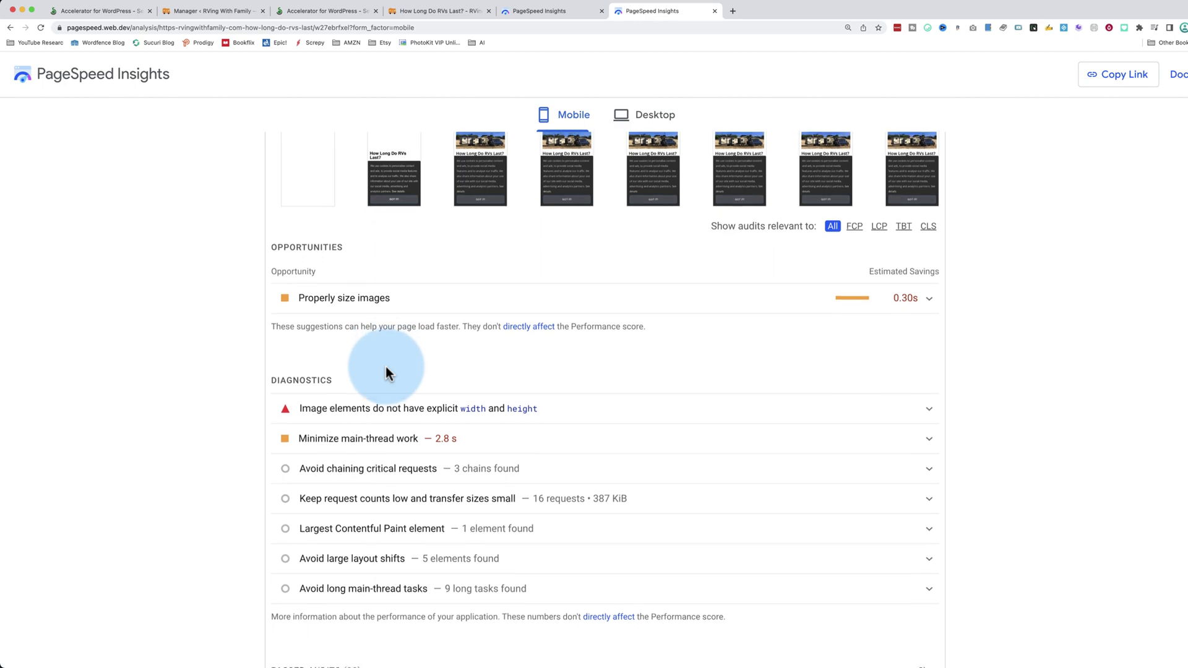
pyautogui.scroll(-3, 385, 366)
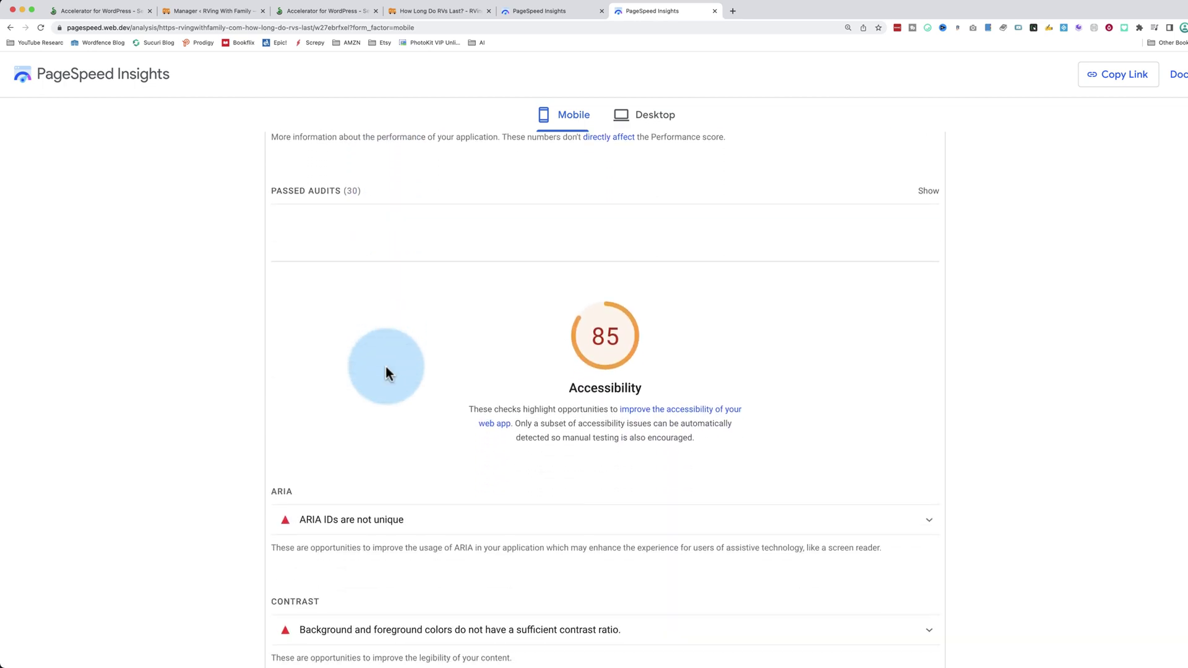
pyautogui.scroll(20, 385, 367)
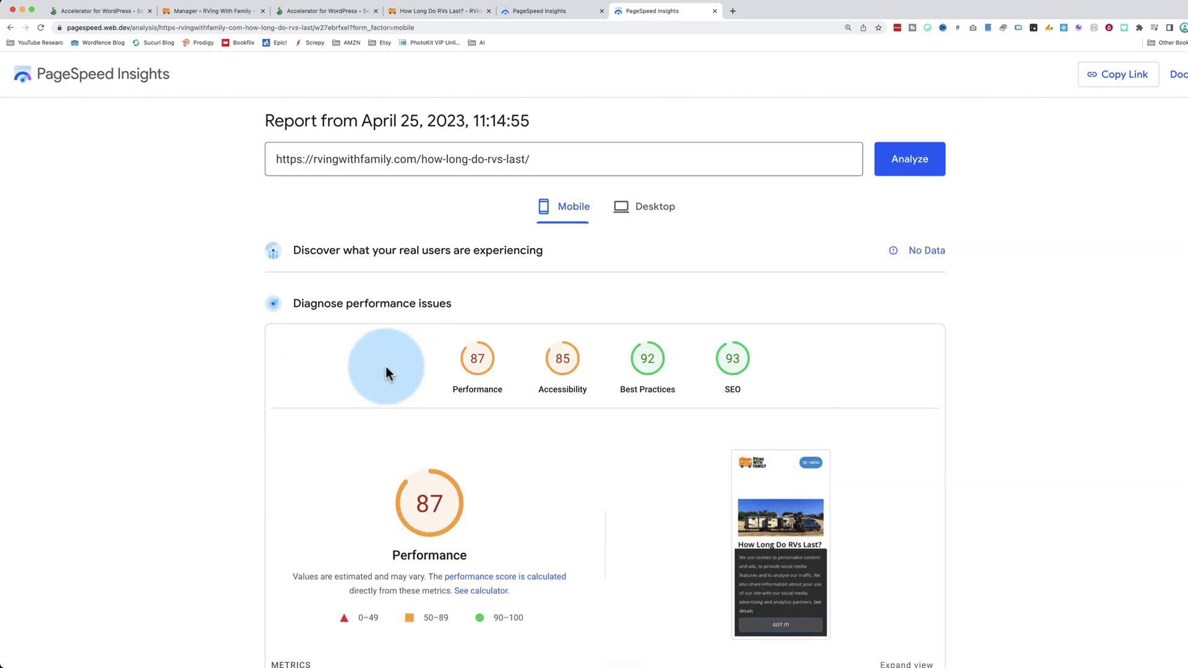
# - Switch to the Desktop results and review the performance score of 99
pyautogui.click(643, 211)
pyautogui.scroll(-3, 304, 365)
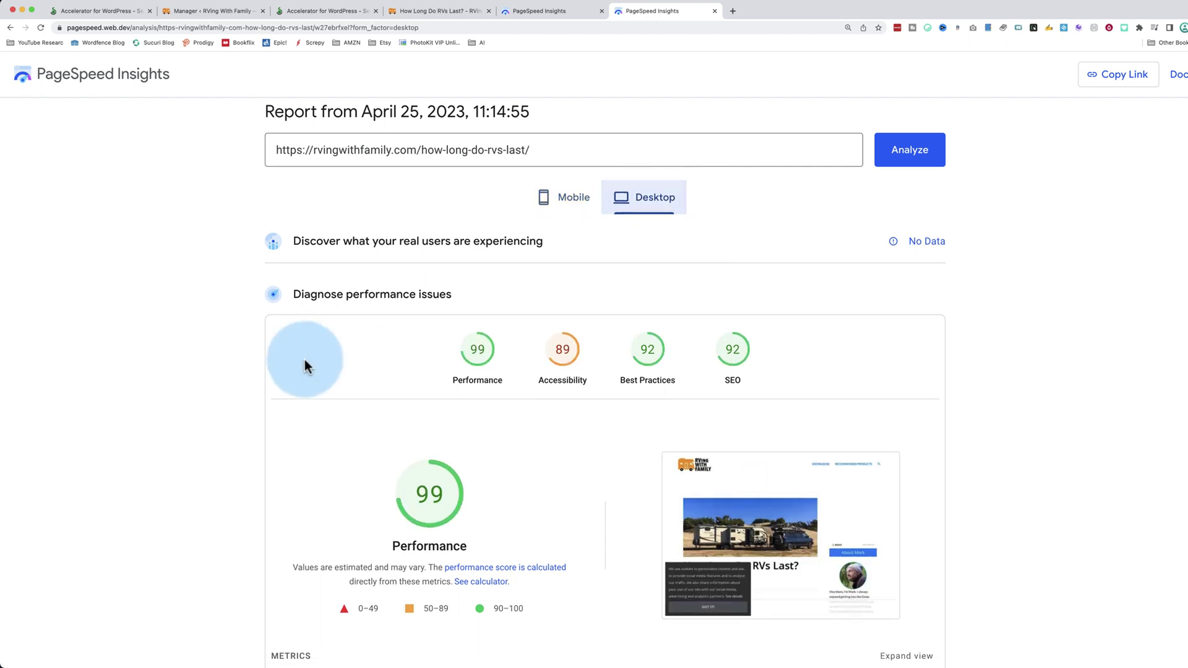
pyautogui.scroll(-5, 389, 366)
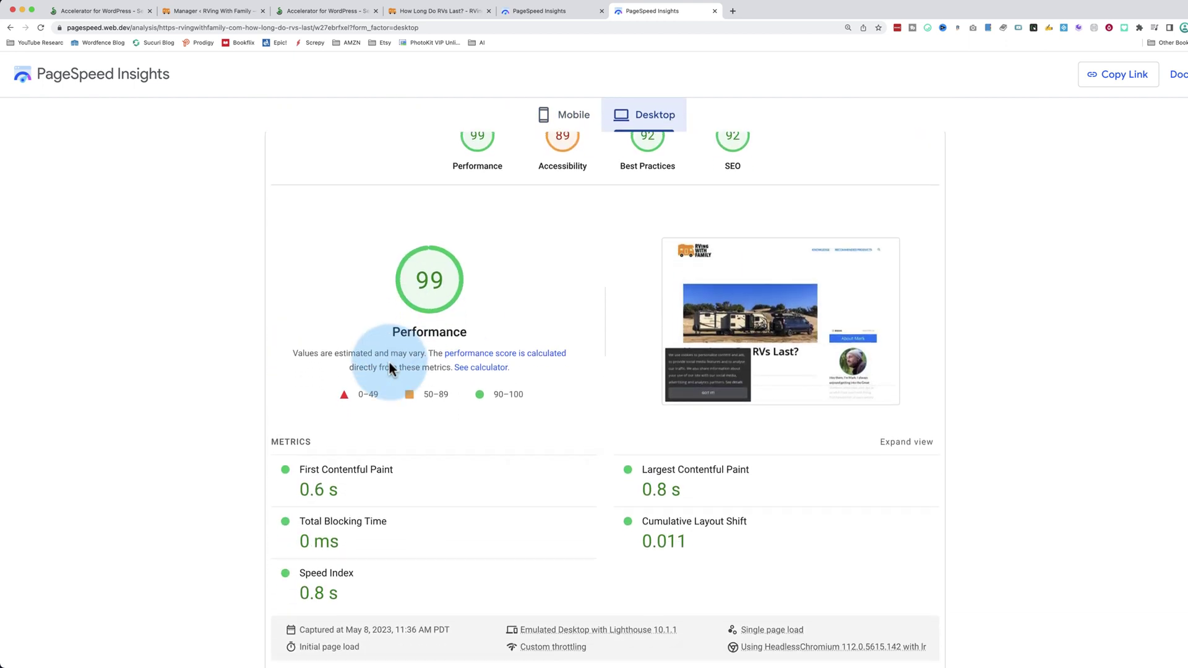
pyautogui.scroll(3, 500, 210)
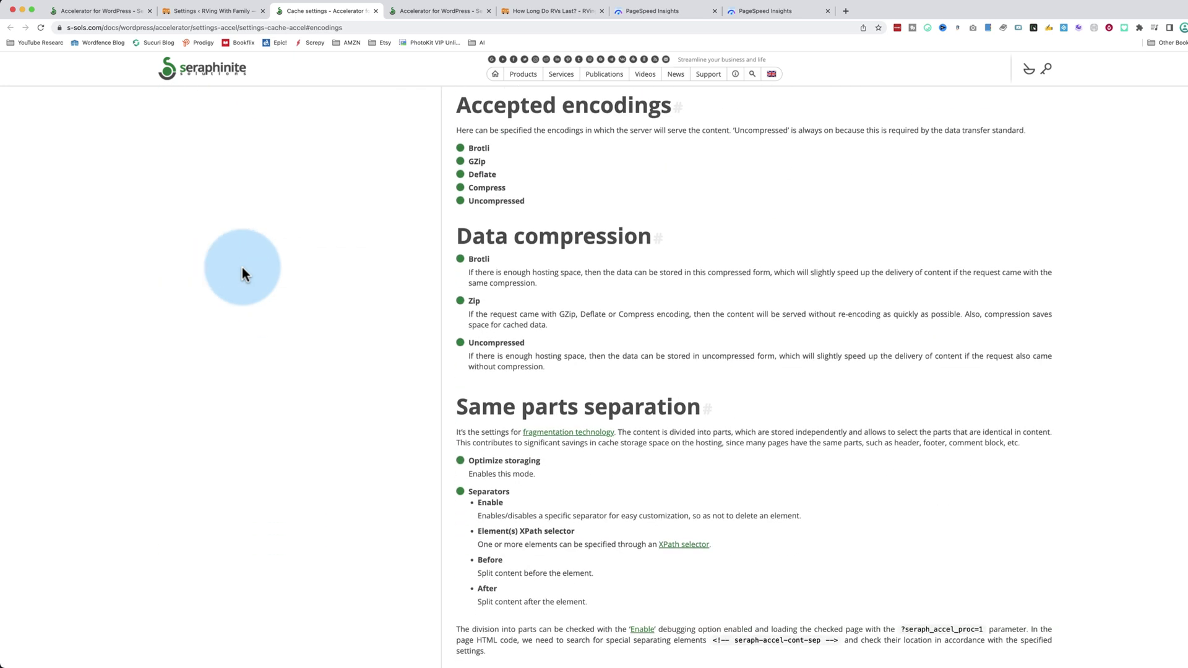
# - Check the Accelerator cache settings in WordPress, then return to the desktop PageSpeed report scoring 99
pyautogui.click(216, 13)
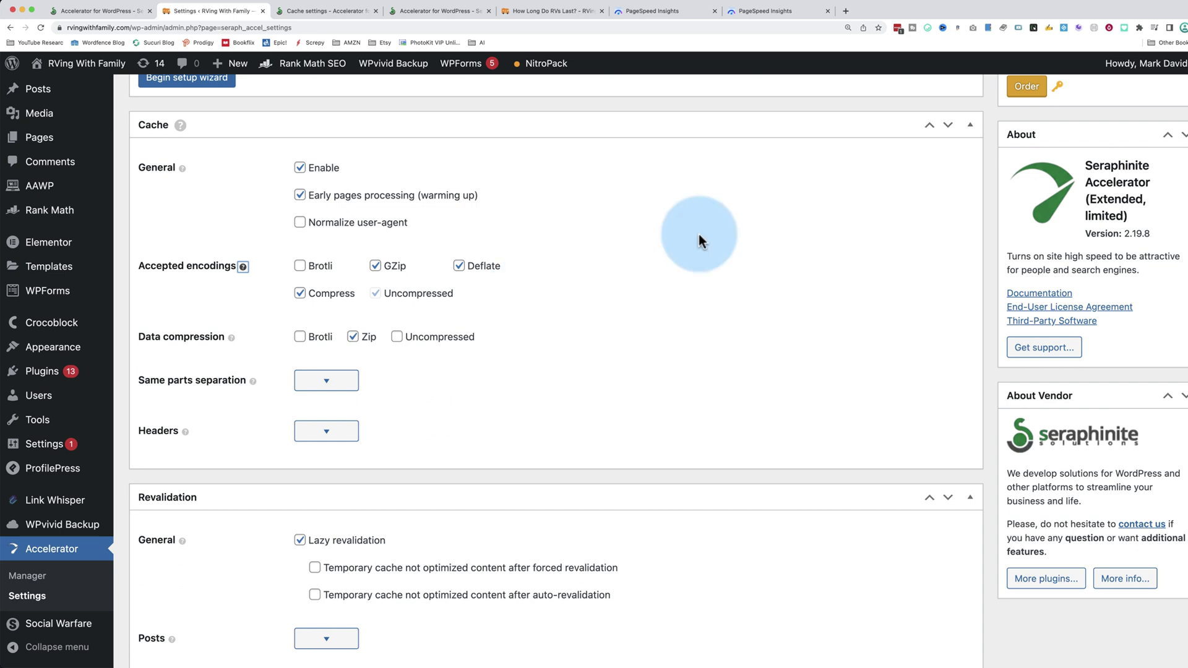
pyautogui.click(768, 12)
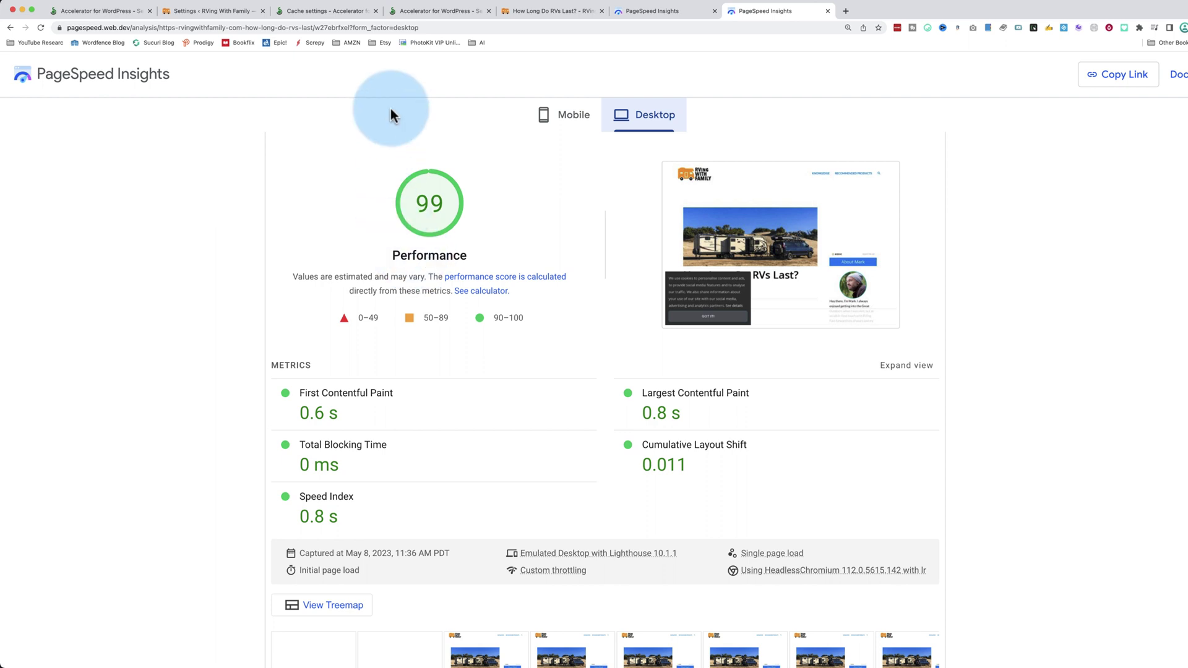
# - Go to the Seraphinite Accelerator for WordPress product page
pyautogui.click(406, 11)
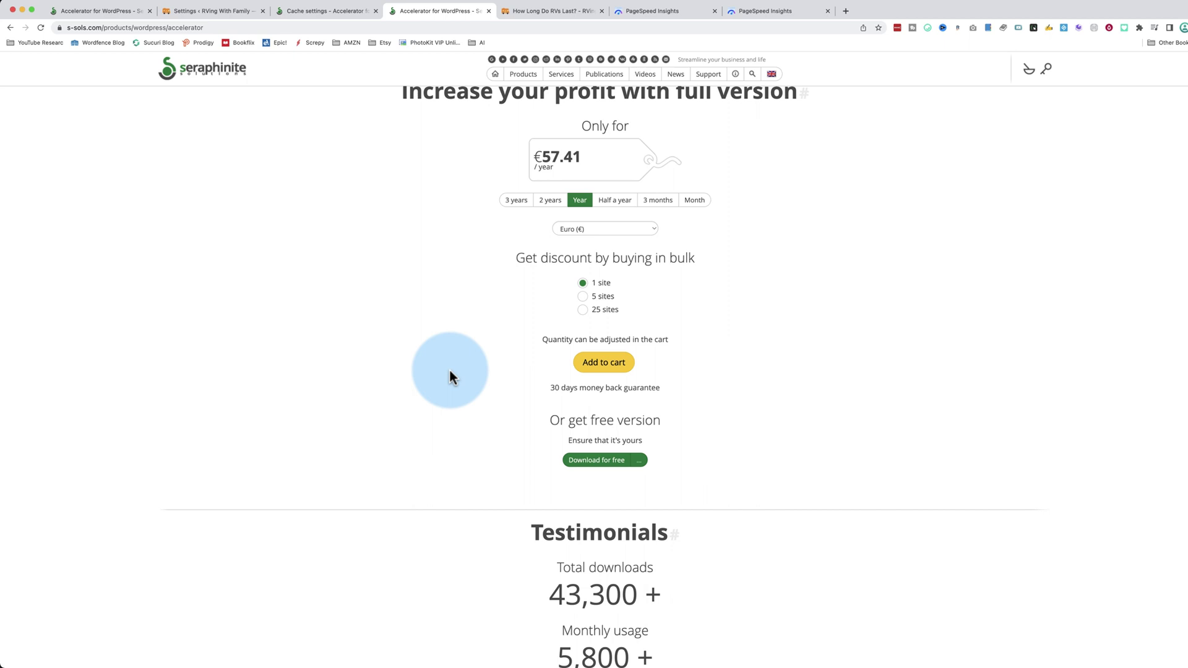
pyautogui.scroll(5, 449, 370)
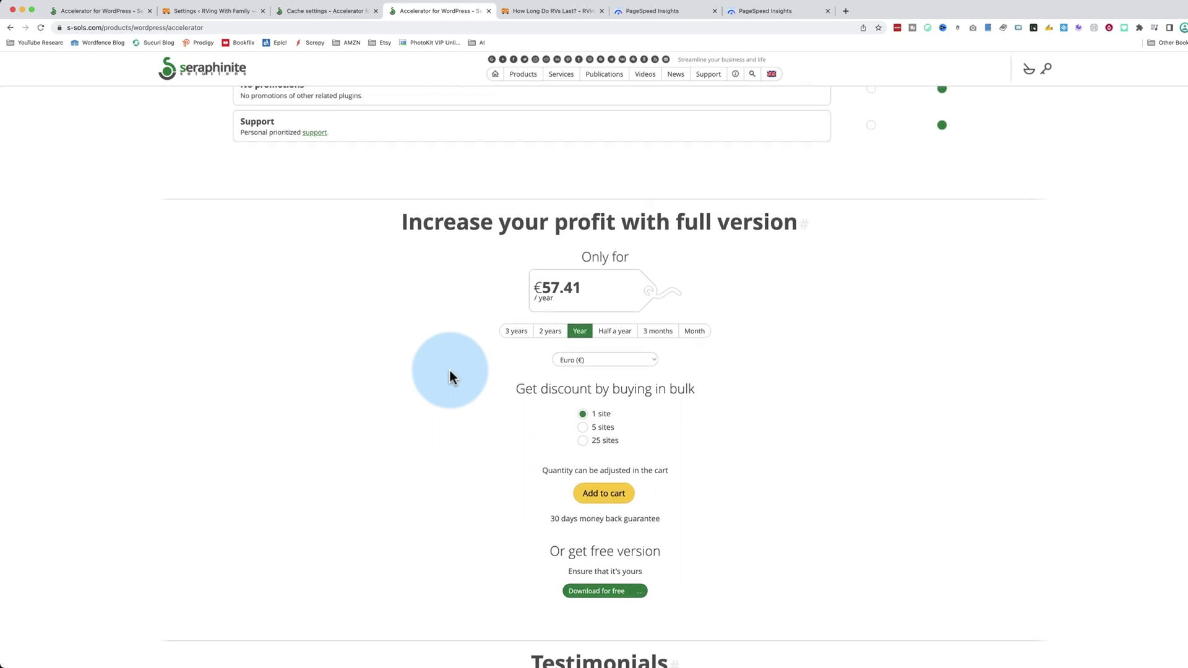
pyautogui.scroll(-3, 449, 370)
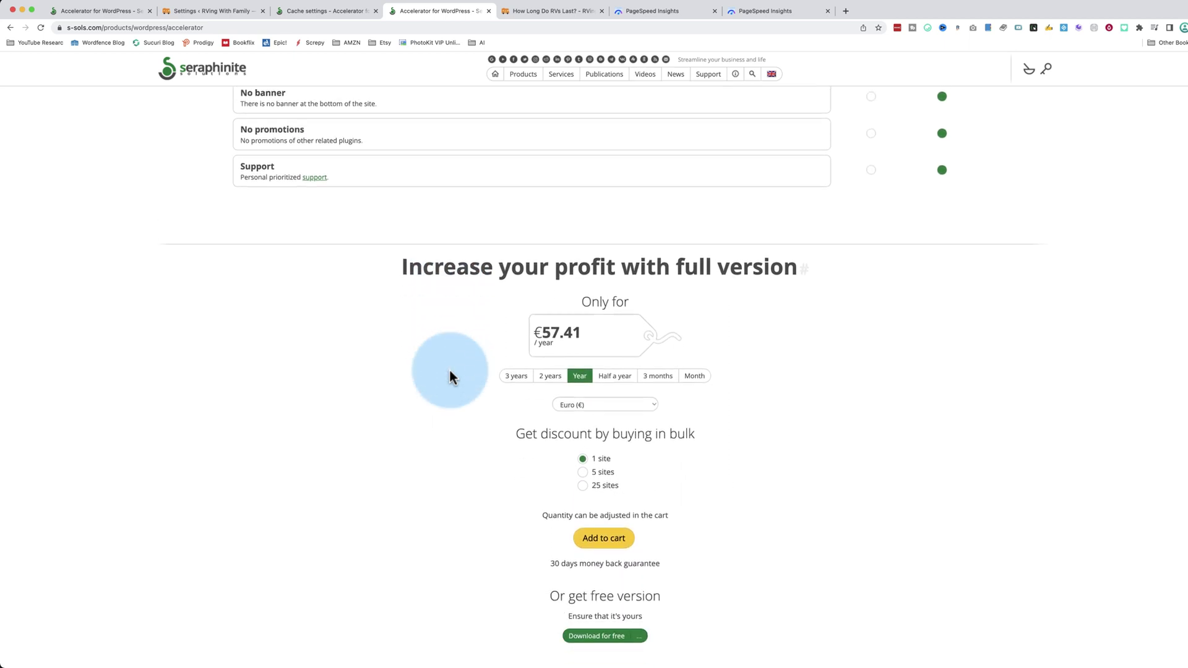
pyautogui.scroll(-2, 450, 373)
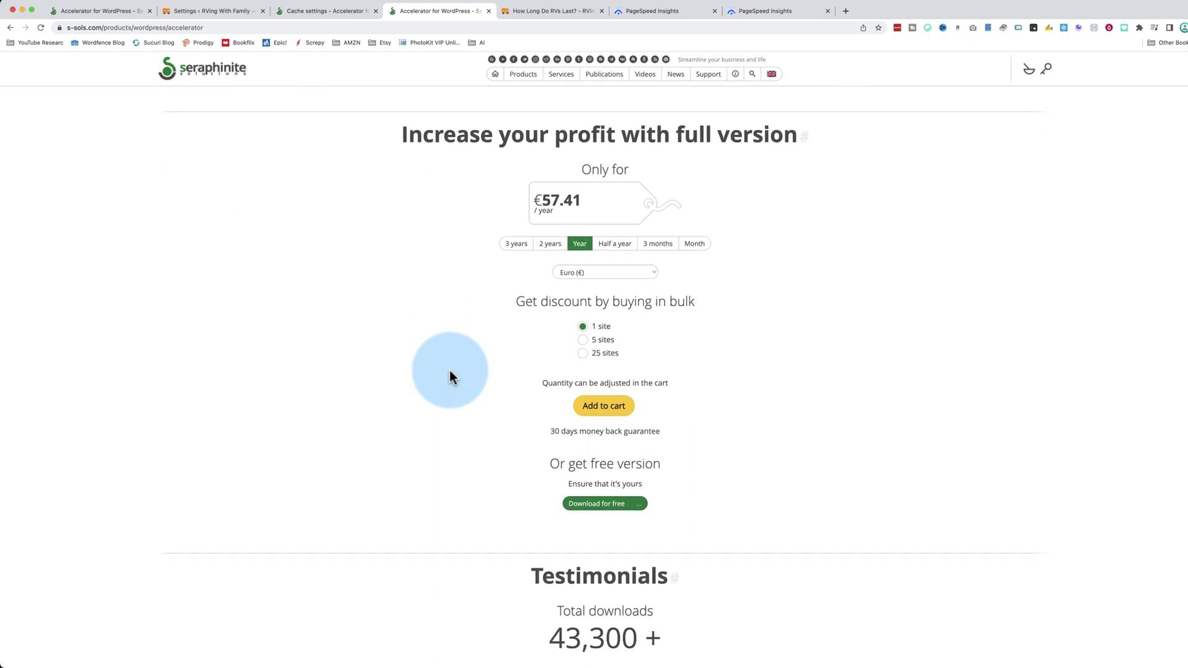